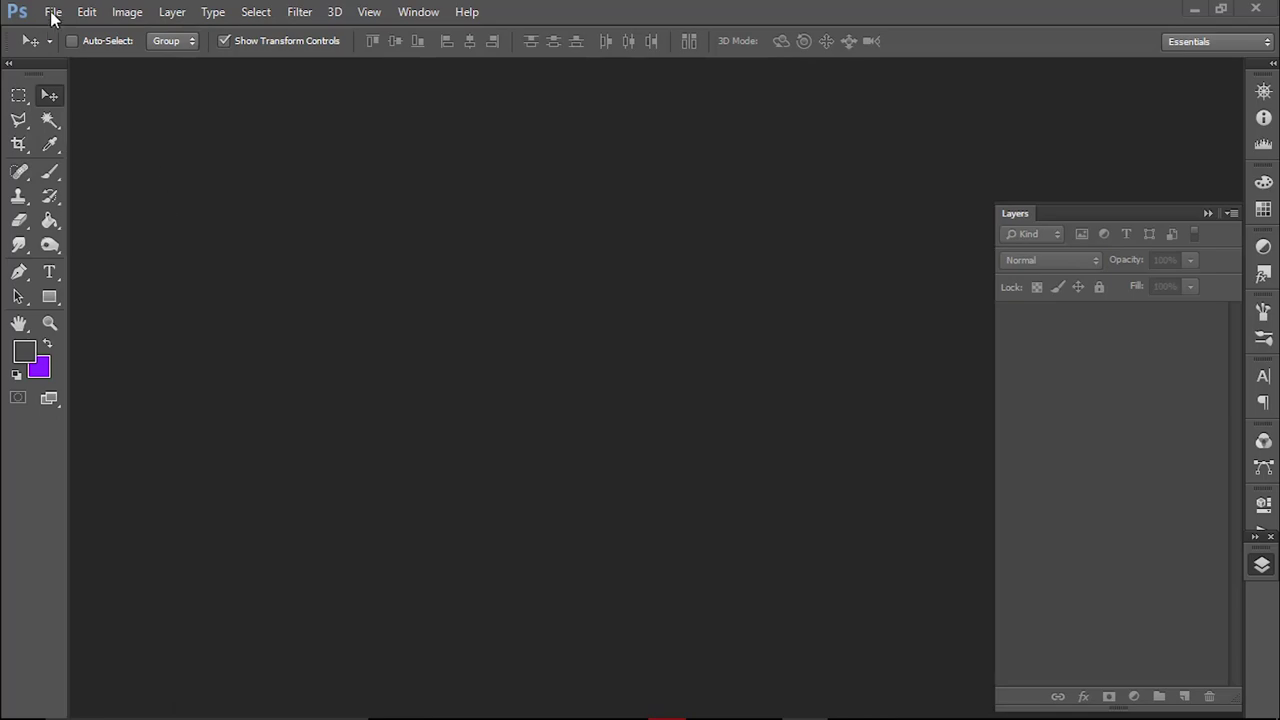
Open adult-beard-bushes-247917.jpg, dock it as a tab, and reset colours to black and white.
left_click(52, 13)
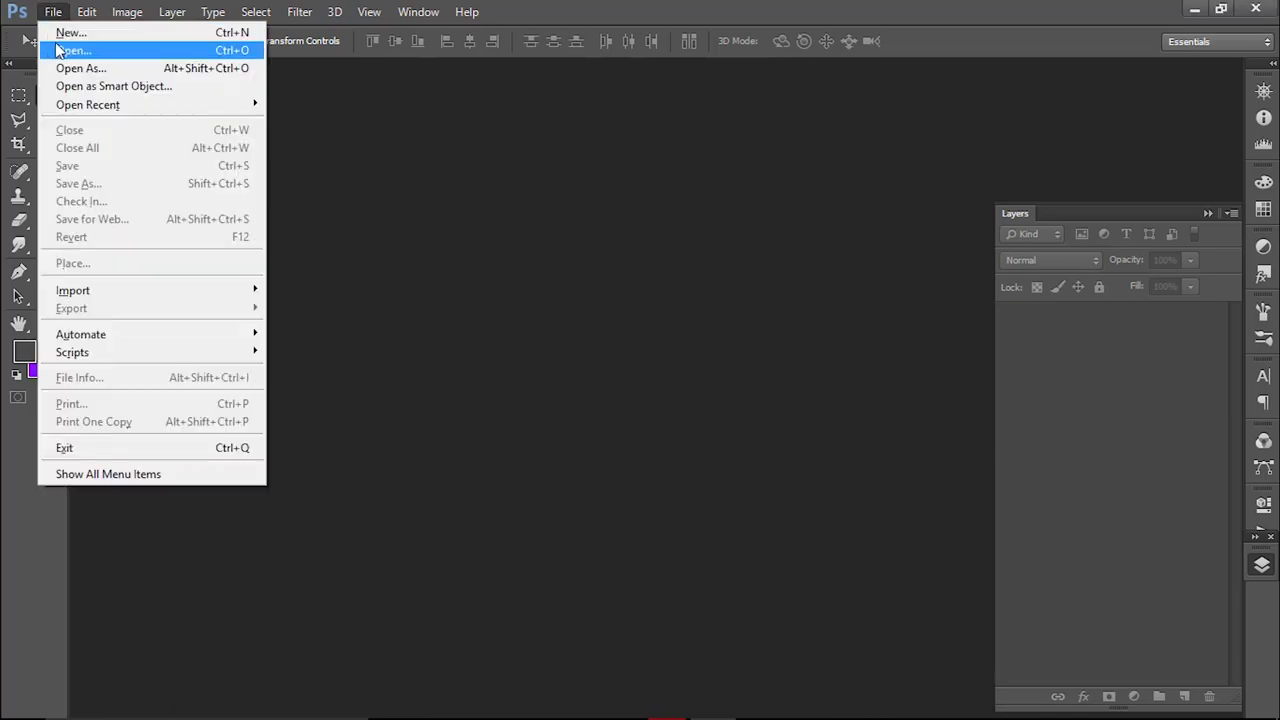
left_click(60, 50)
left_click(429, 171)
left_click(758, 532)
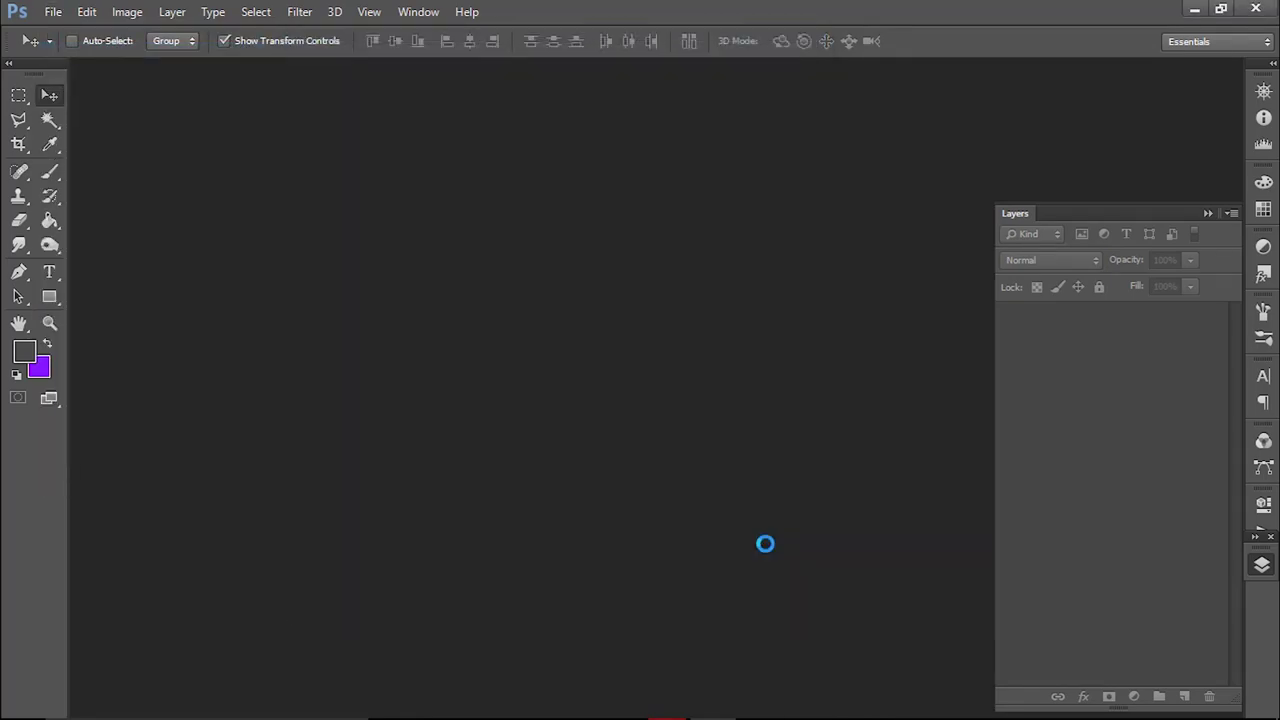
left_click_drag(505, 70, 517, 71)
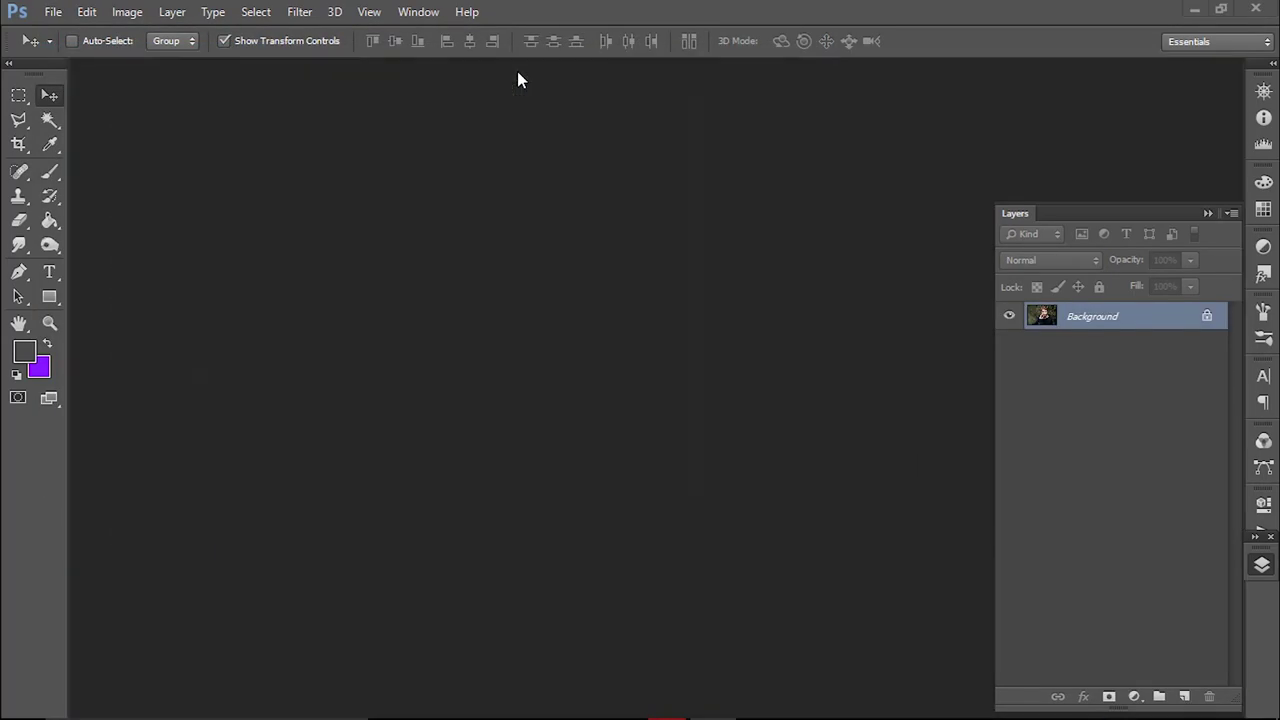
left_click(16, 374)
Enlarge the canvas height by 200 in Canvas Size.
left_click(130, 12)
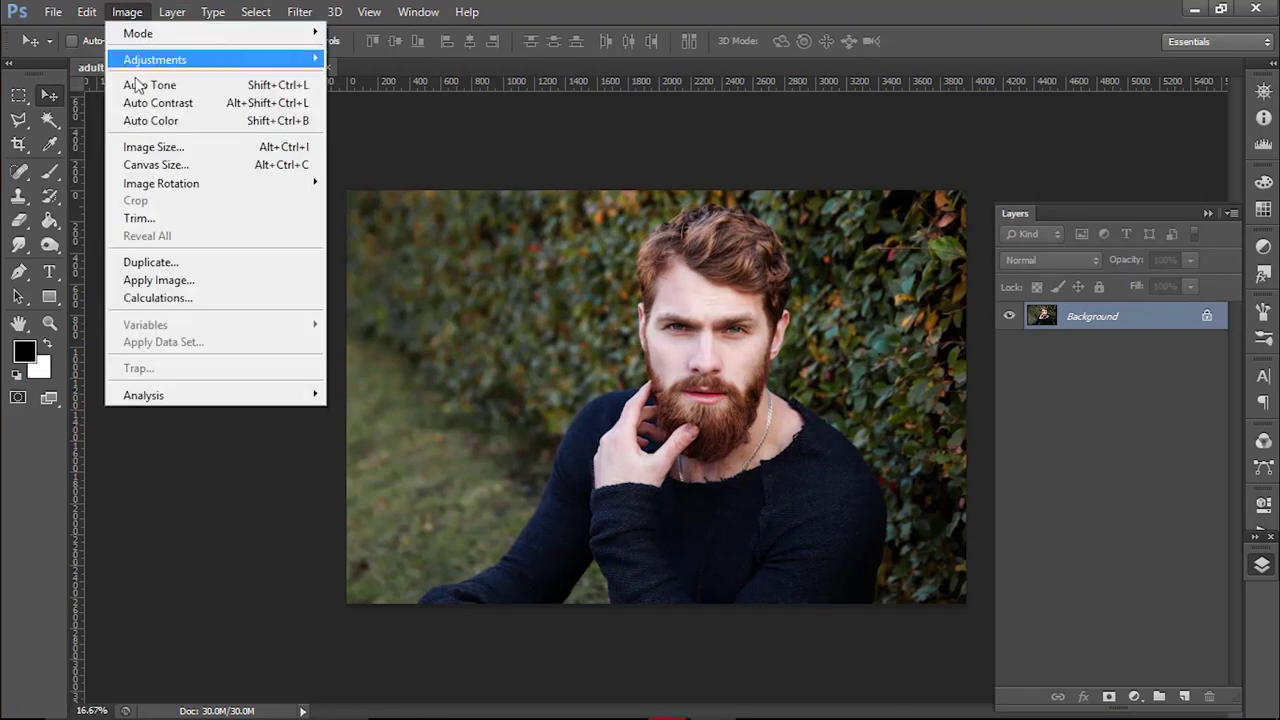
left_click(160, 165)
left_click(600, 279)
type("200")
left_click(804, 163)
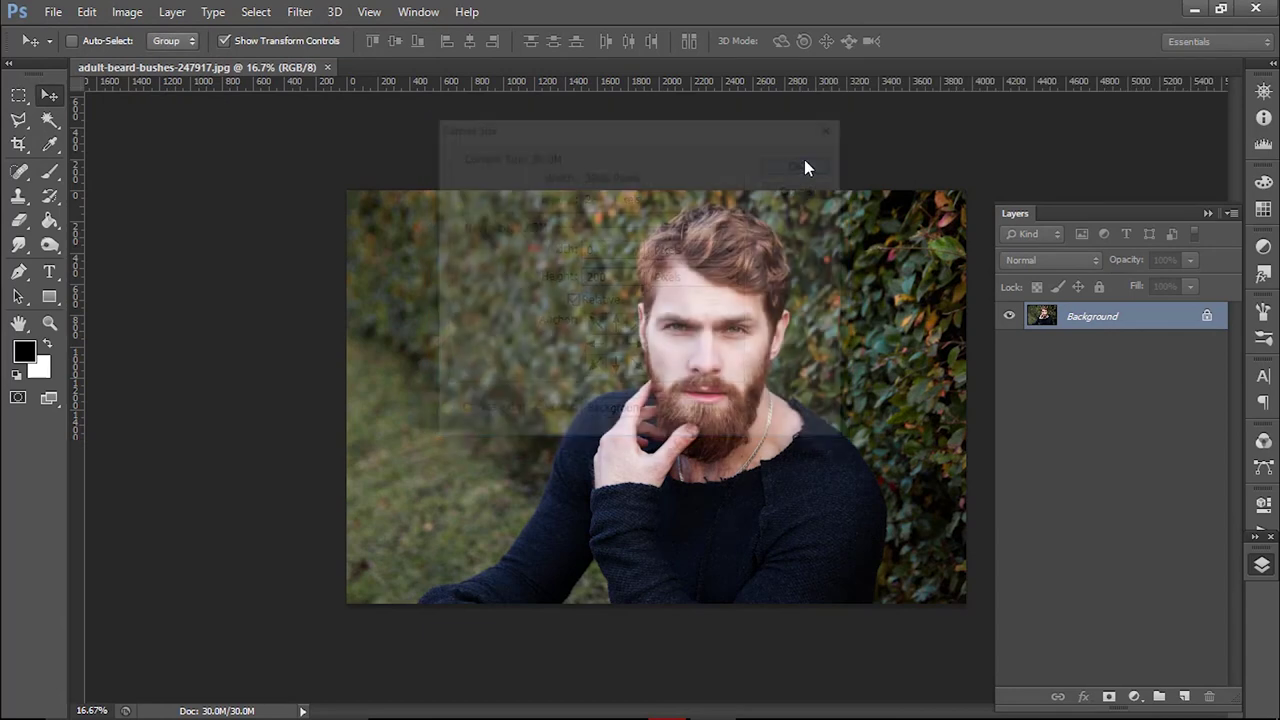
Enlarge the canvas width by 400 in Canvas Size.
left_click(127, 12)
left_click(155, 165)
type("400")
left_click(821, 162)
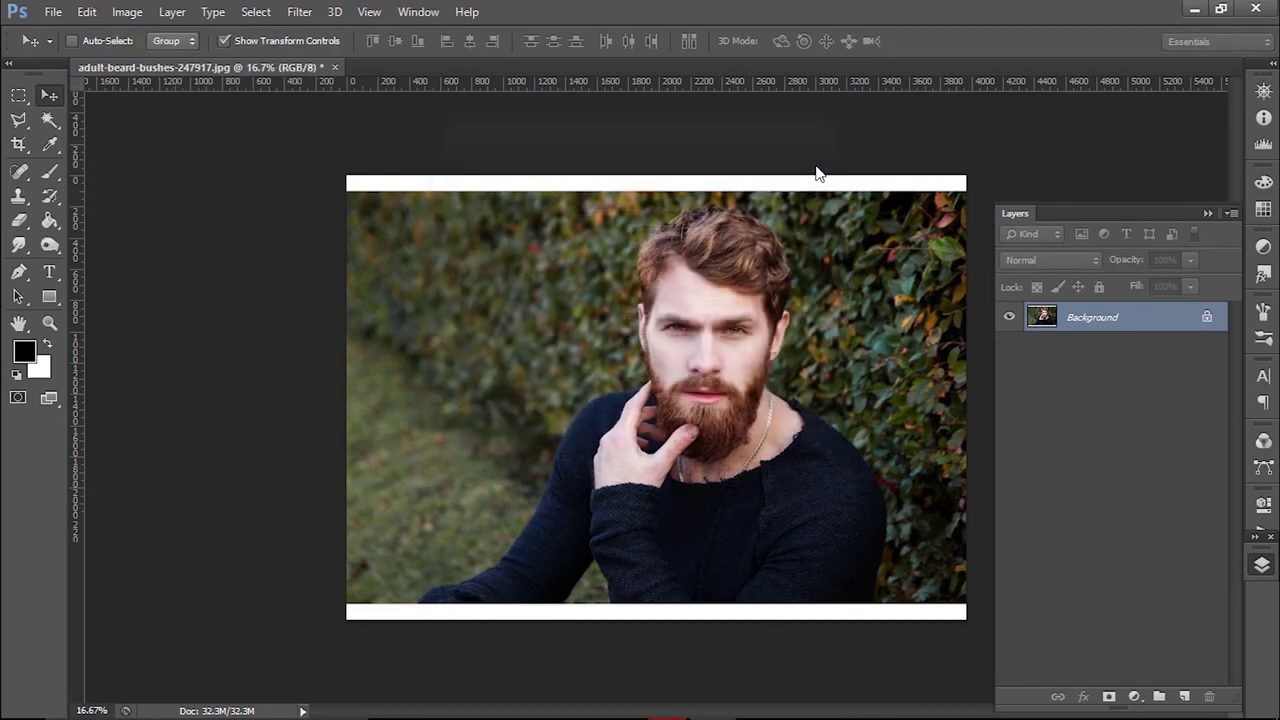
left_click(52, 12)
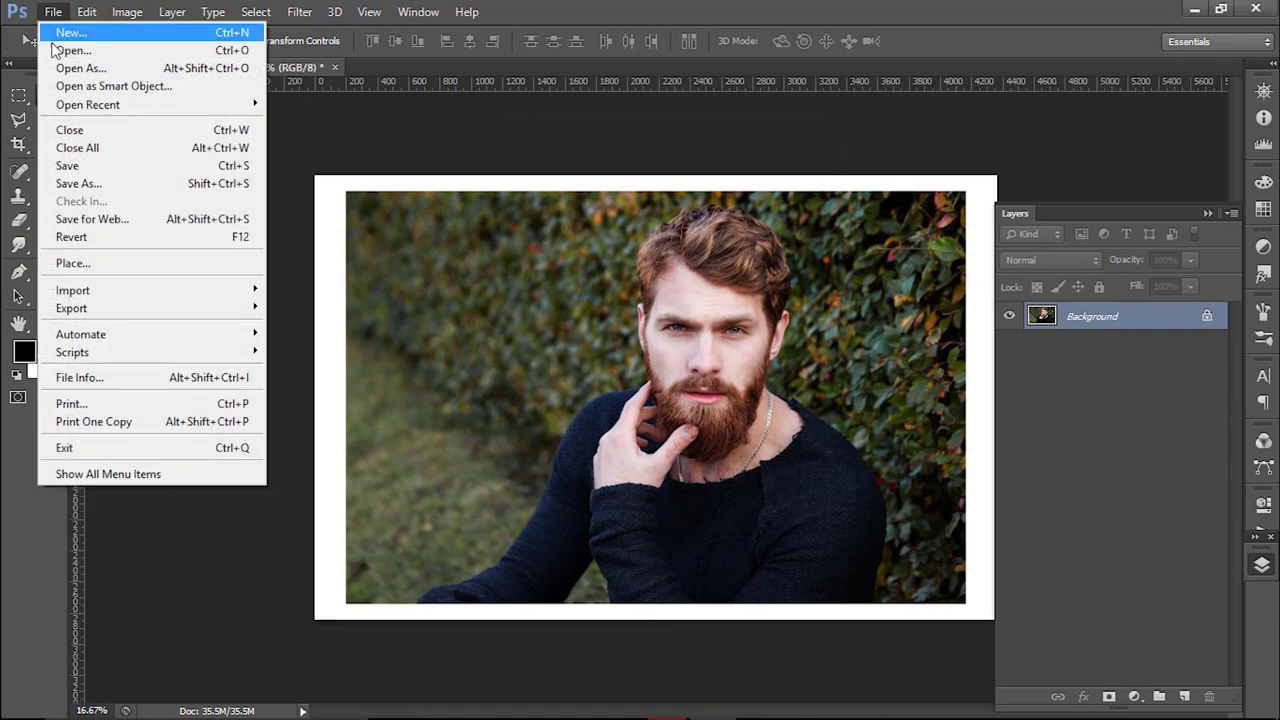
Open brush1.jpg, define it as a brush preset, and close the image.
left_click(71, 55)
left_click(536, 180)
left_click(760, 540)
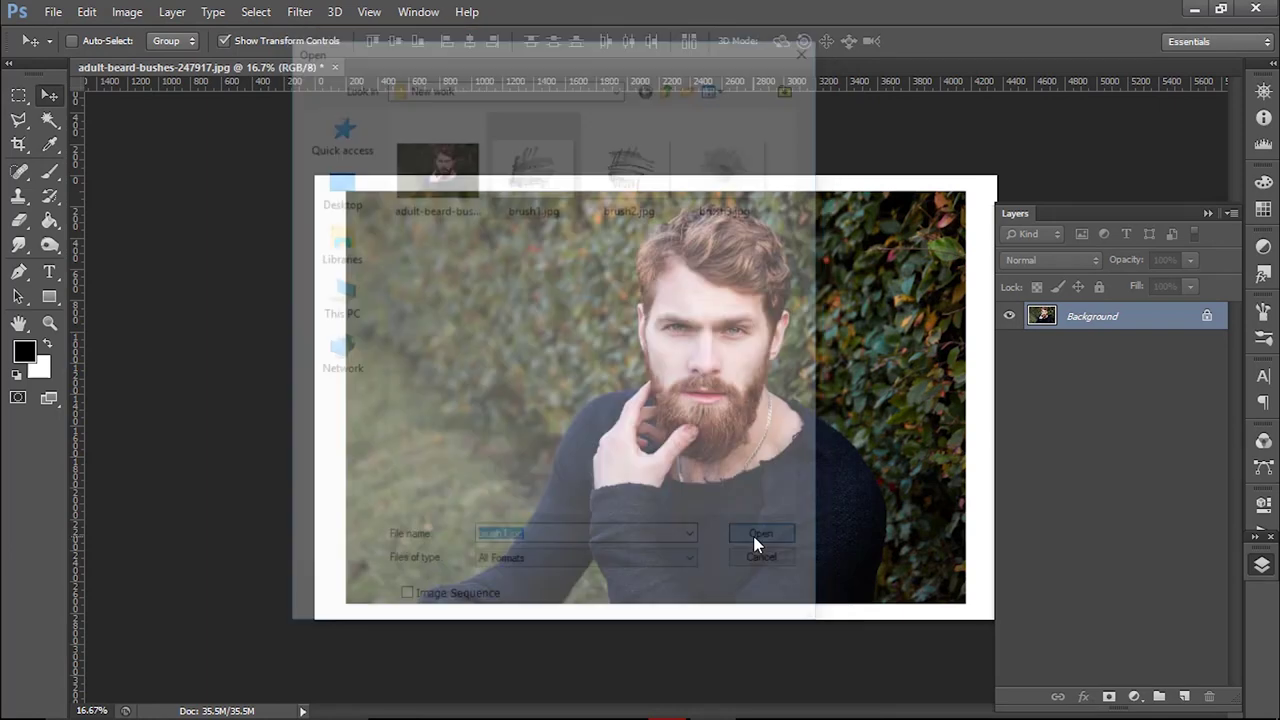
left_click(87, 12)
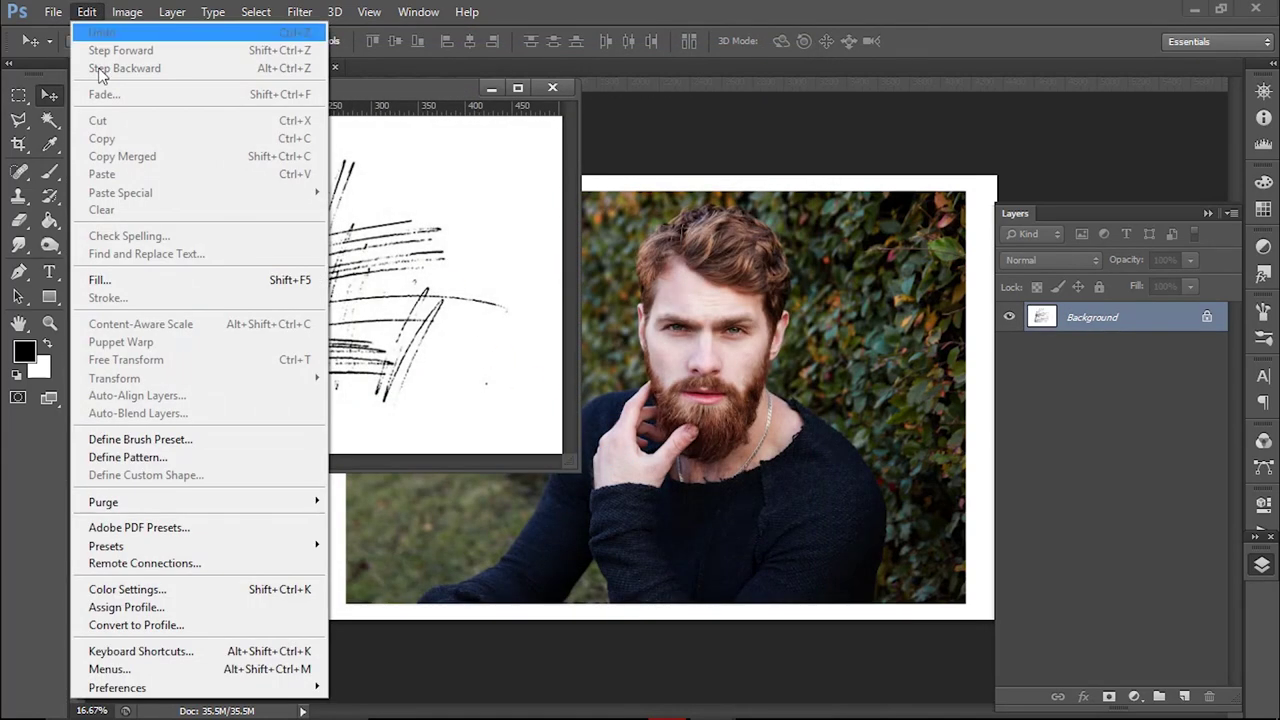
left_click(158, 446)
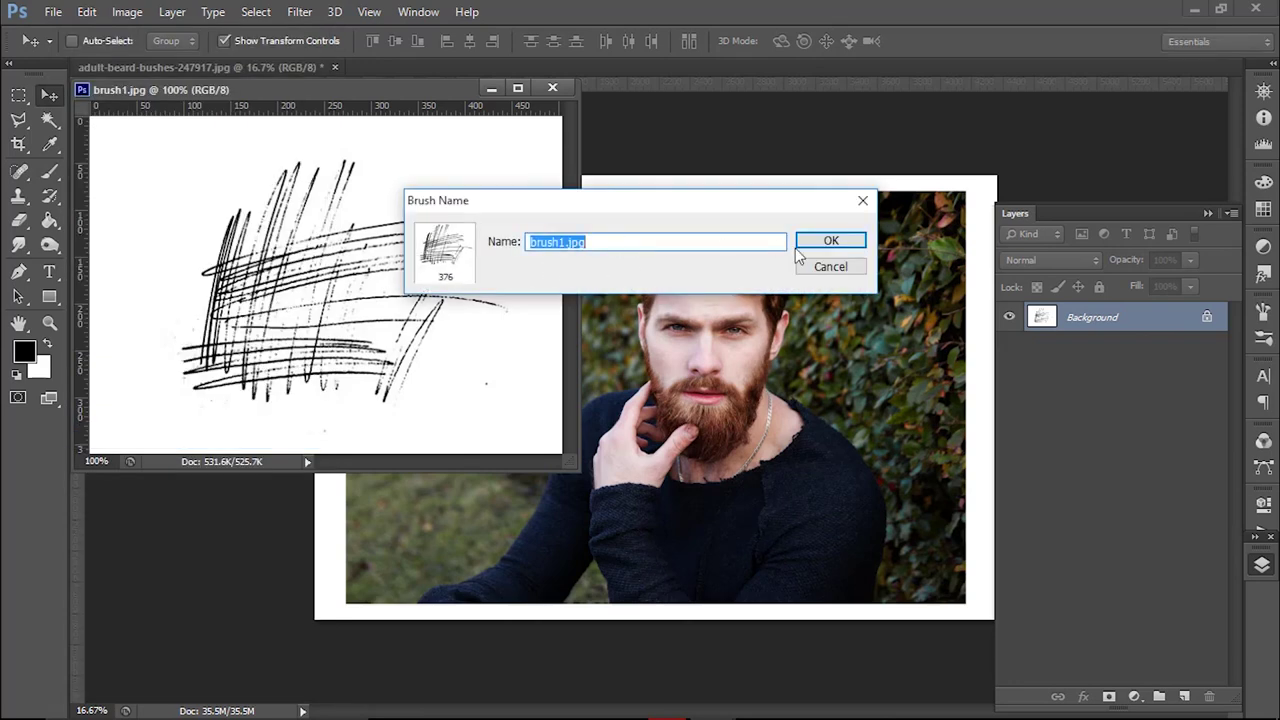
left_click(831, 241)
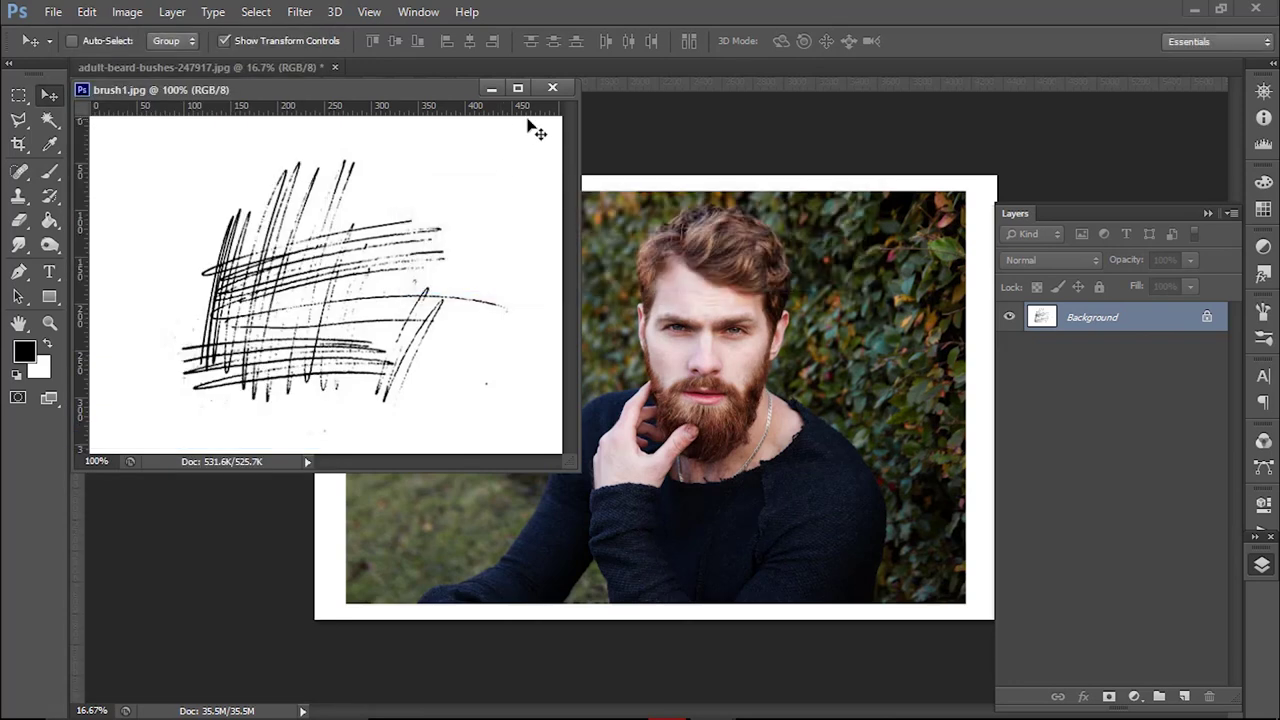
left_click(552, 95)
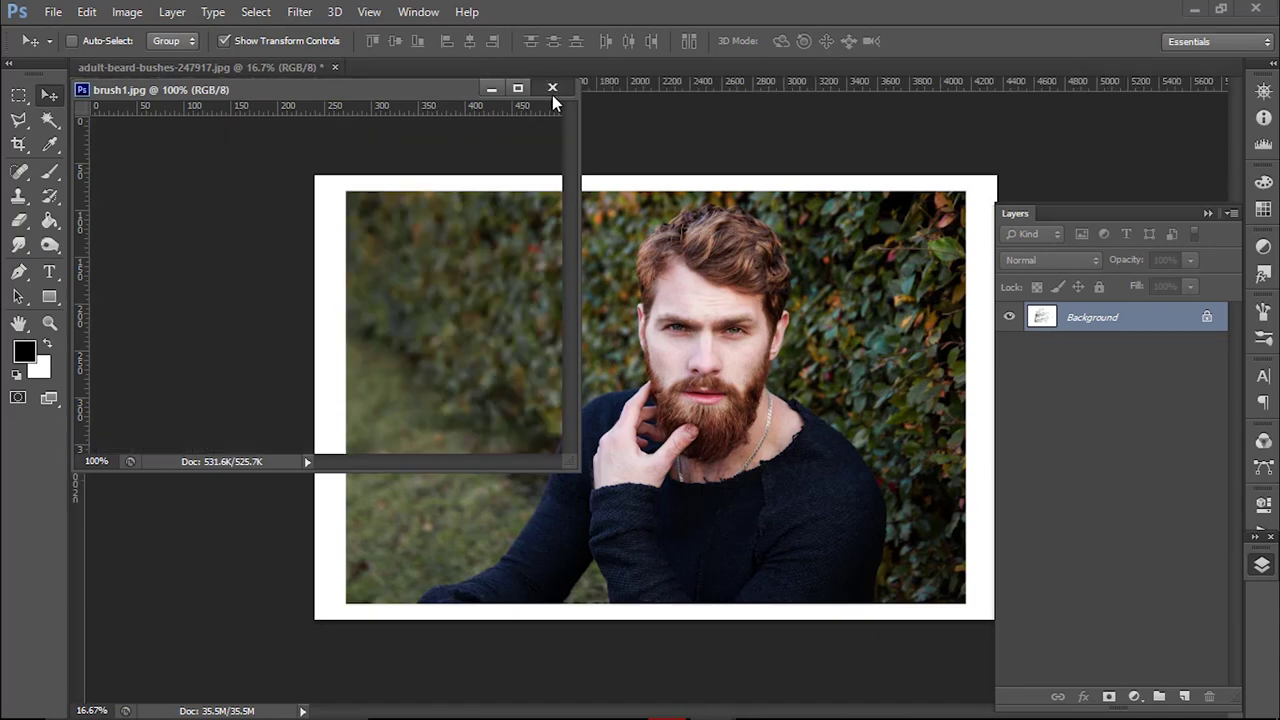
left_click(53, 12)
Open brush2.jpg, define it as a brush preset, and close the image.
left_click(108, 51)
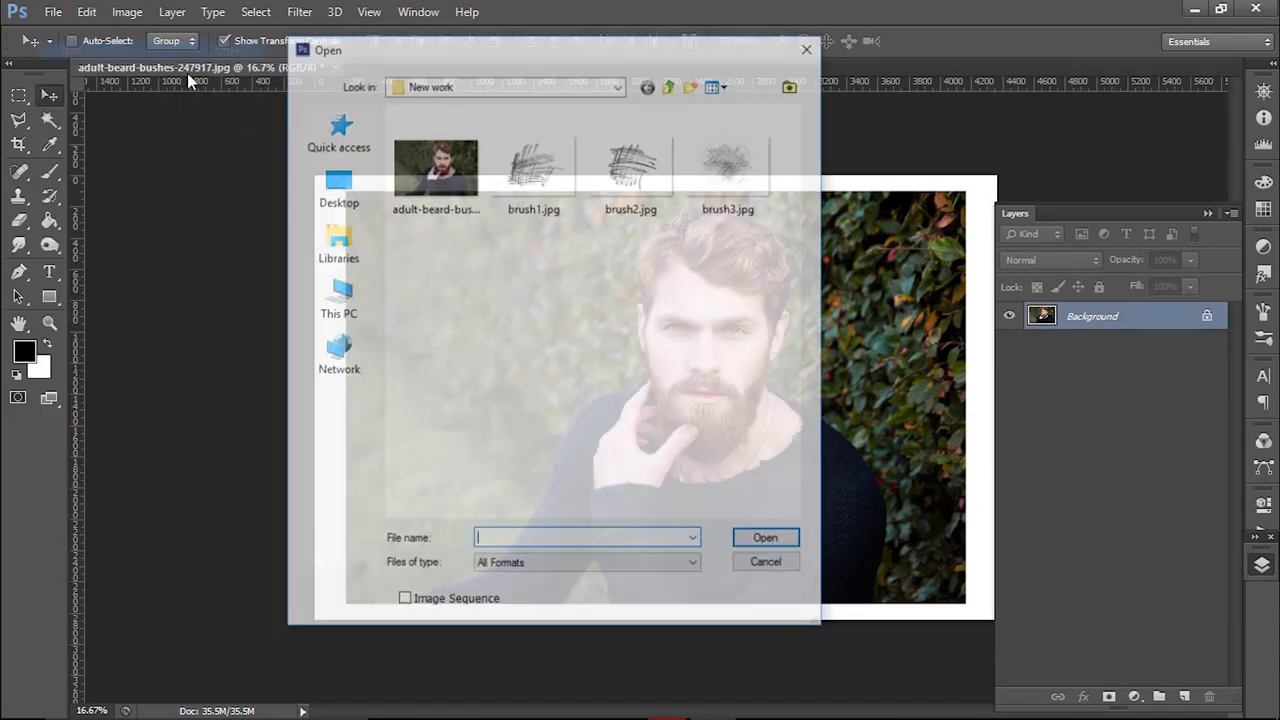
left_click(636, 178)
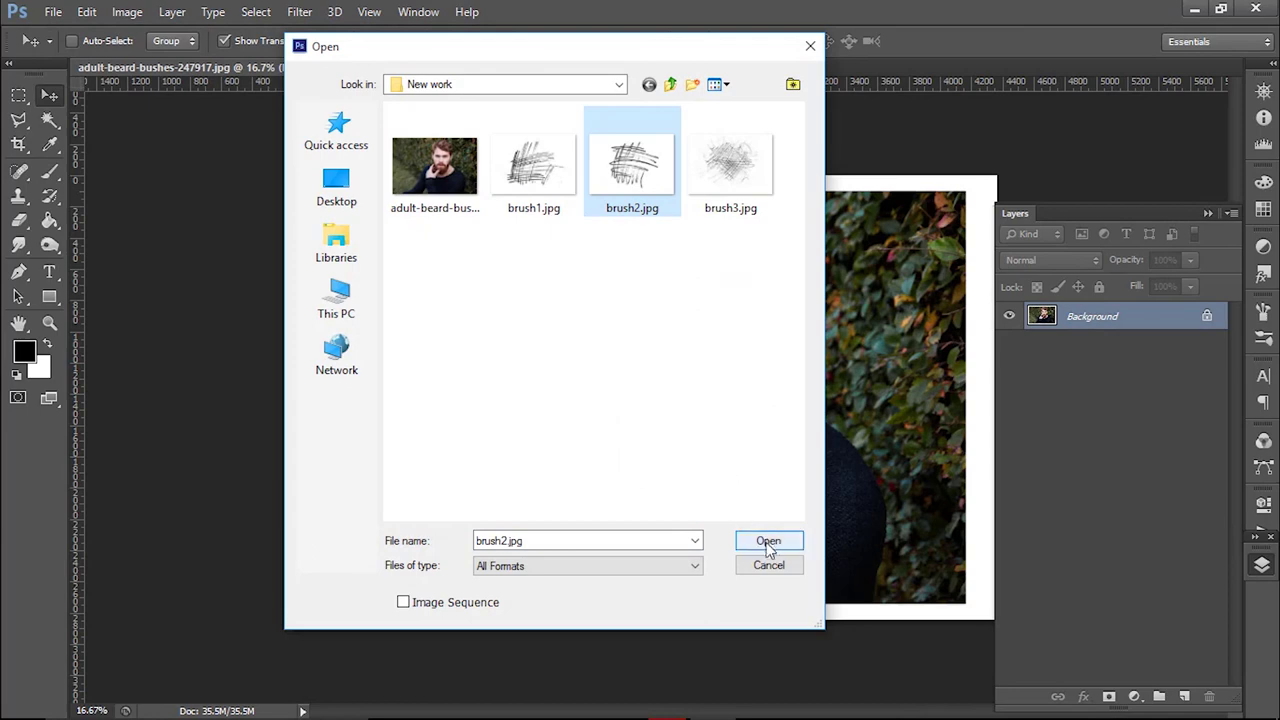
left_click(766, 540)
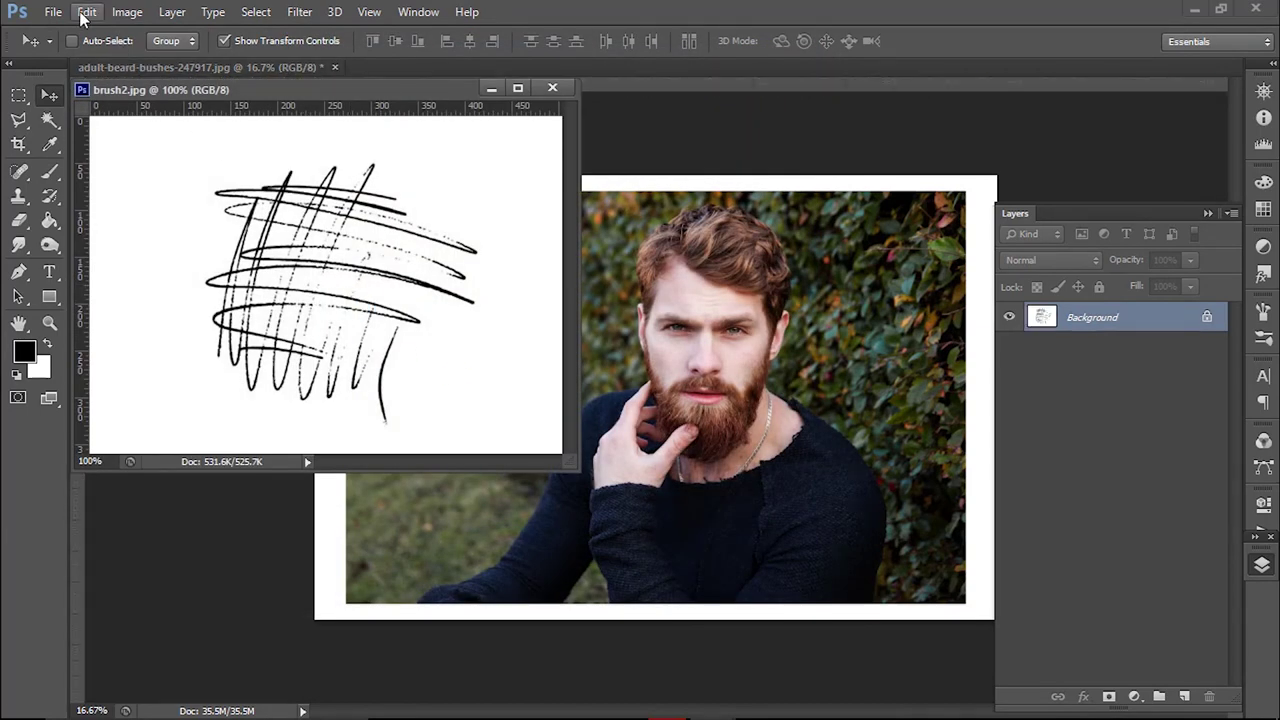
left_click(87, 12)
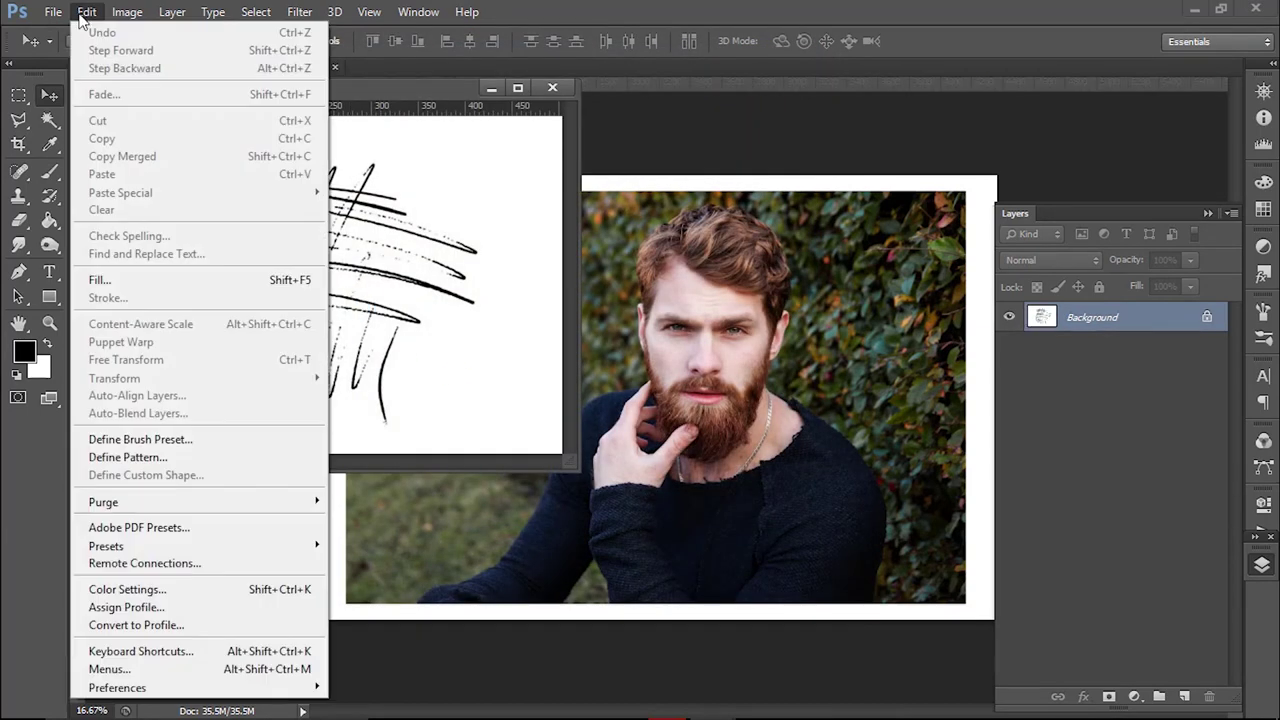
left_click(145, 440)
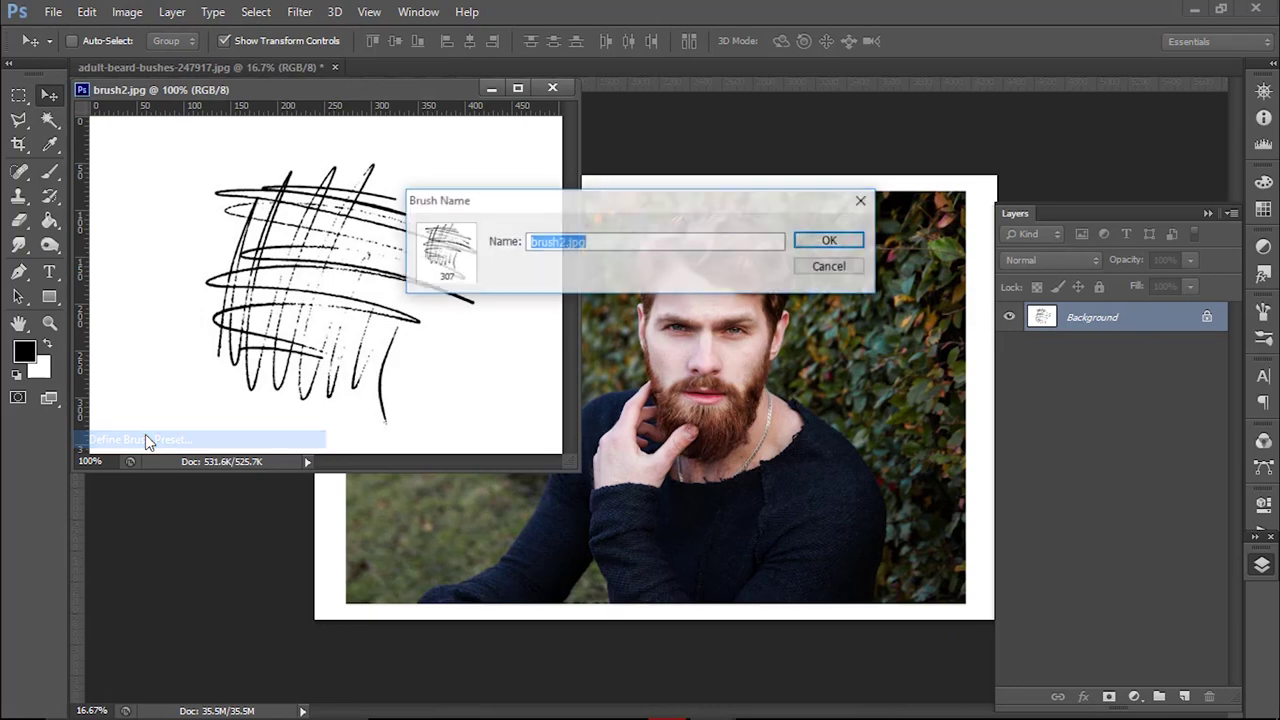
left_click(827, 240)
left_click(553, 88)
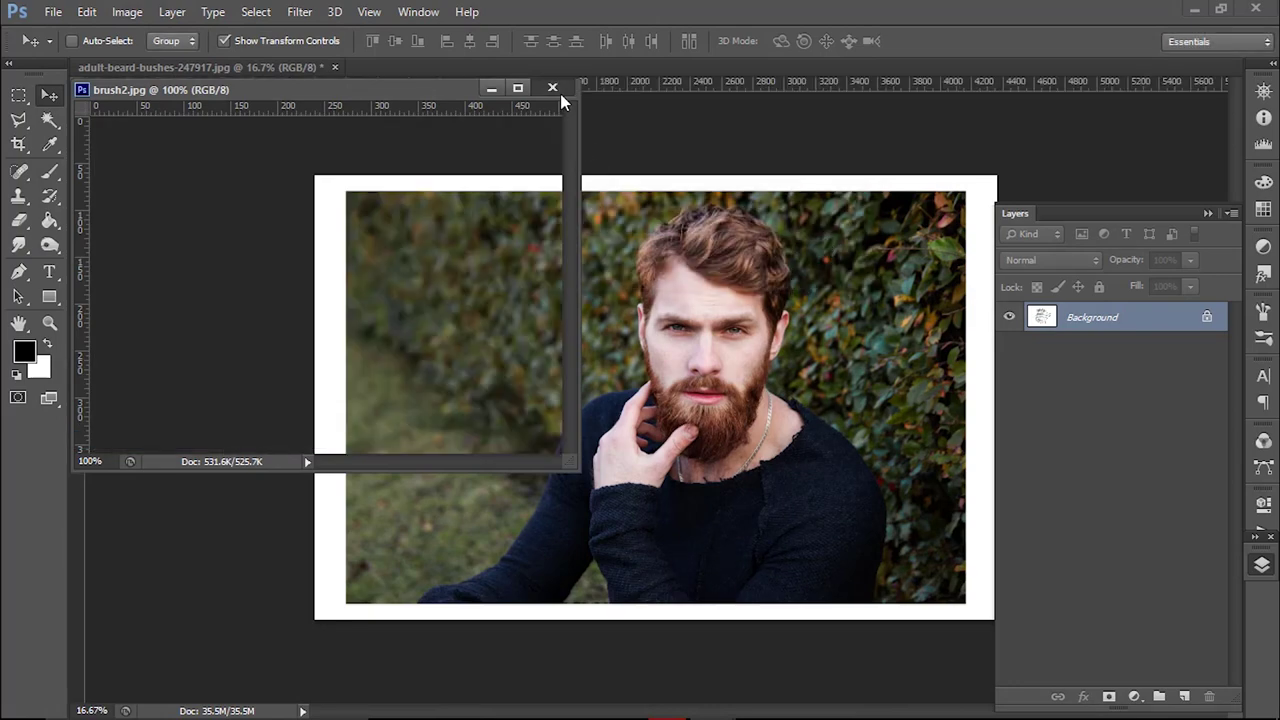
left_click(53, 12)
Open brush3.jpg, define it as a brush preset, and close the image.
left_click(60, 52)
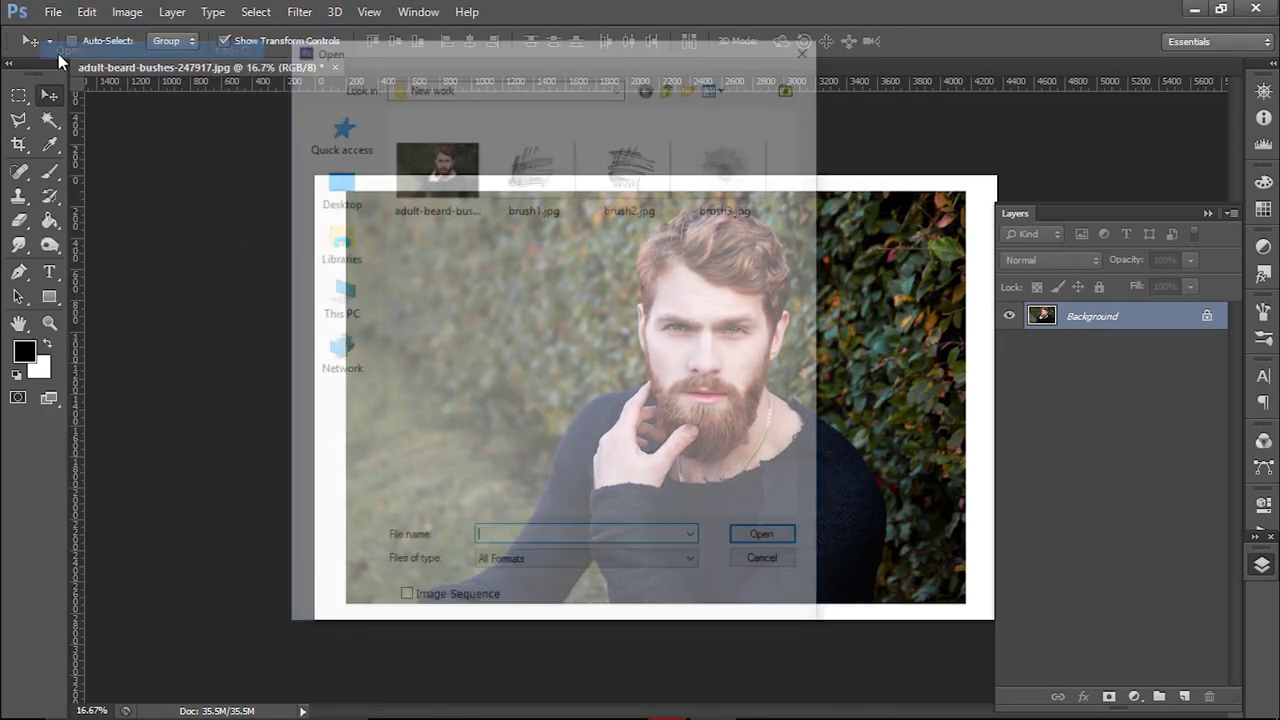
left_click(732, 195)
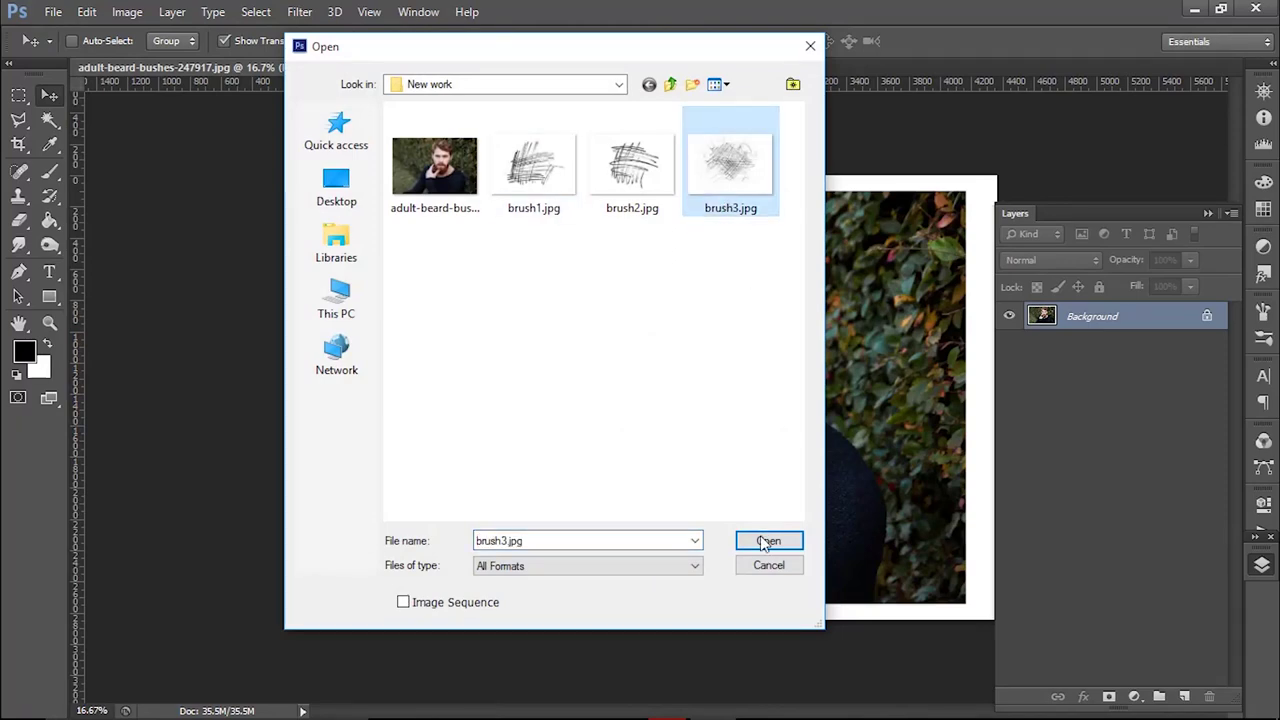
left_click(768, 540)
left_click(82, 14)
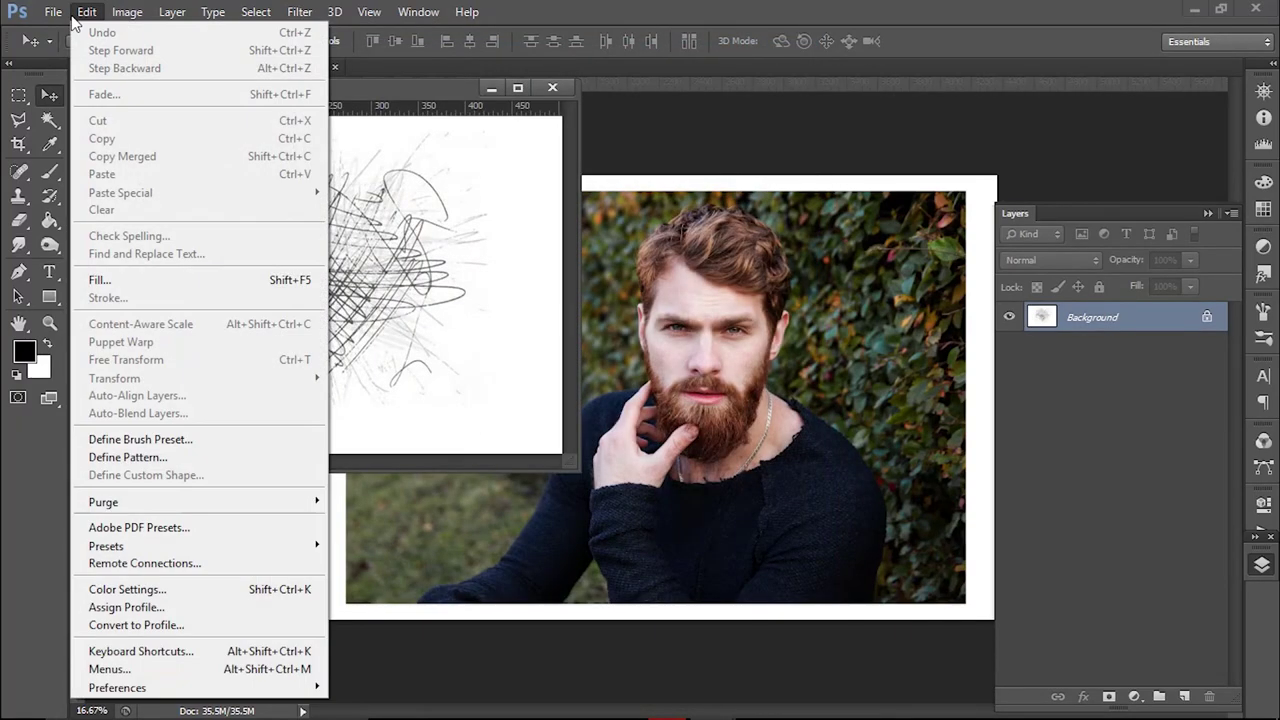
left_click(147, 441)
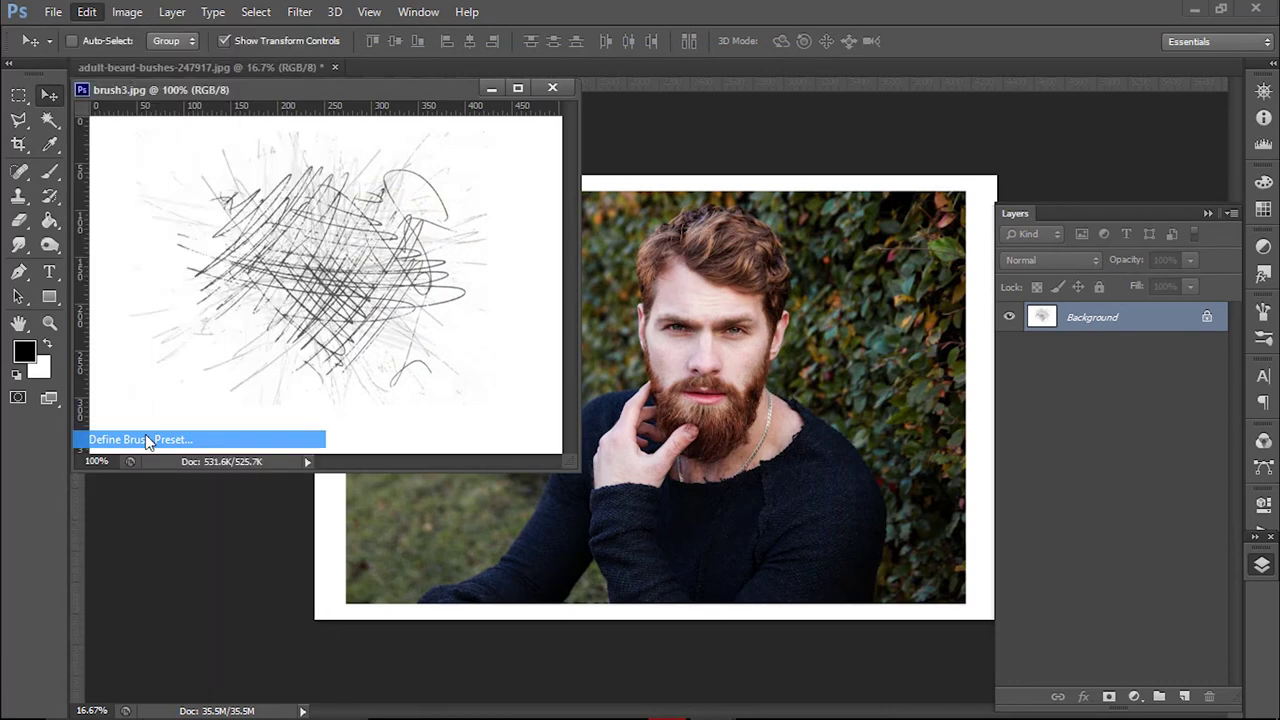
left_click(831, 245)
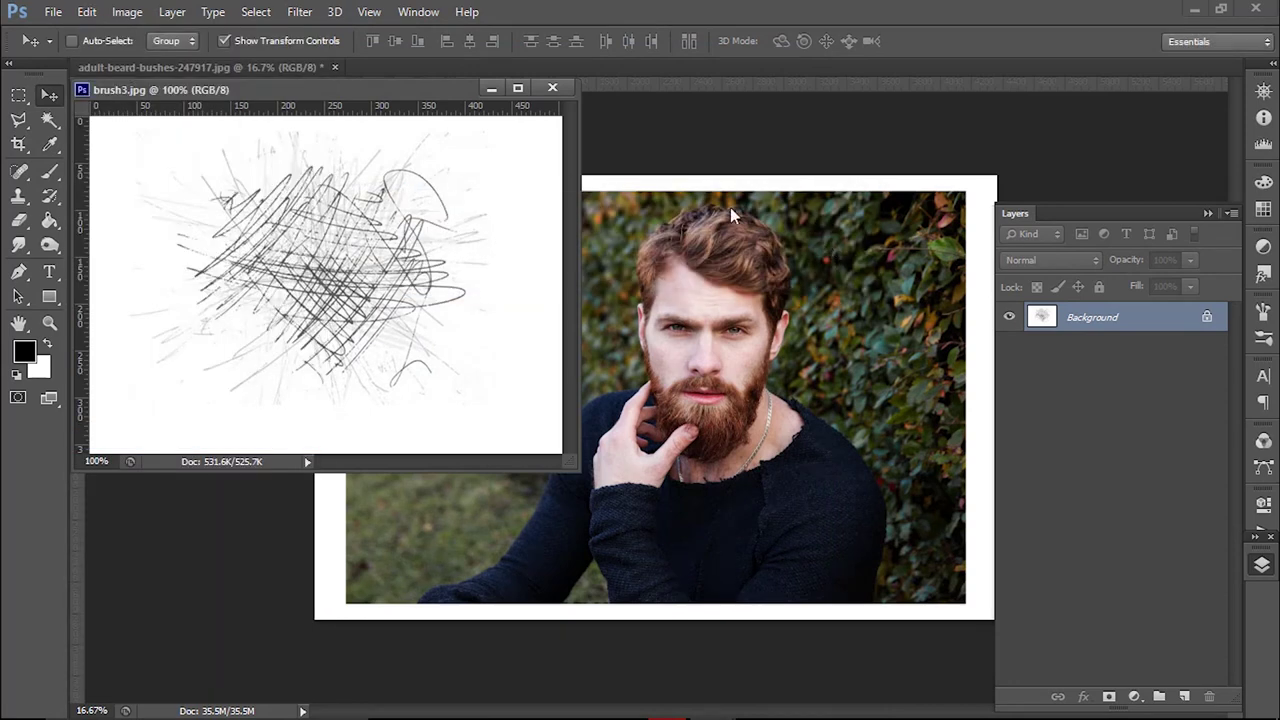
left_click(550, 90)
key("m")
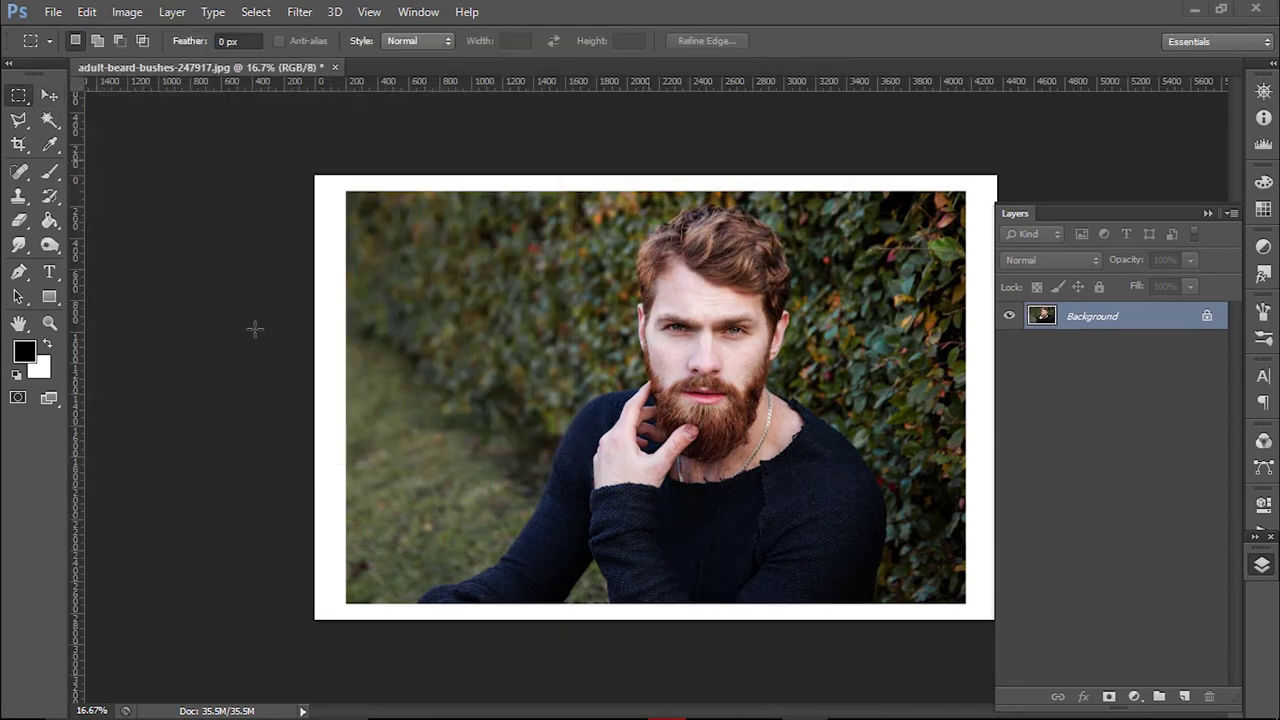
Select the Brush tool and choose the 376 scribble brush preset.
left_click(50, 220)
left_click(50, 170)
right_click(485, 334)
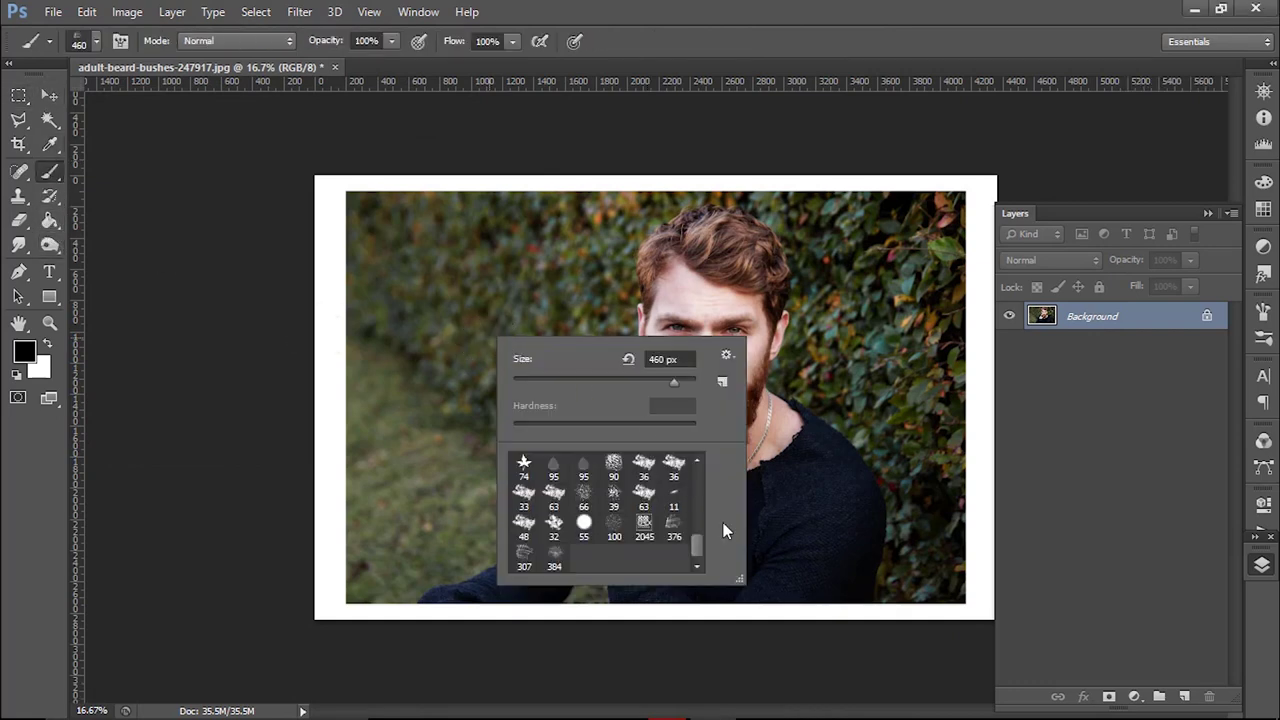
left_click(674, 525)
right_click(548, 286)
right_click(551, 286)
right_click(551, 286)
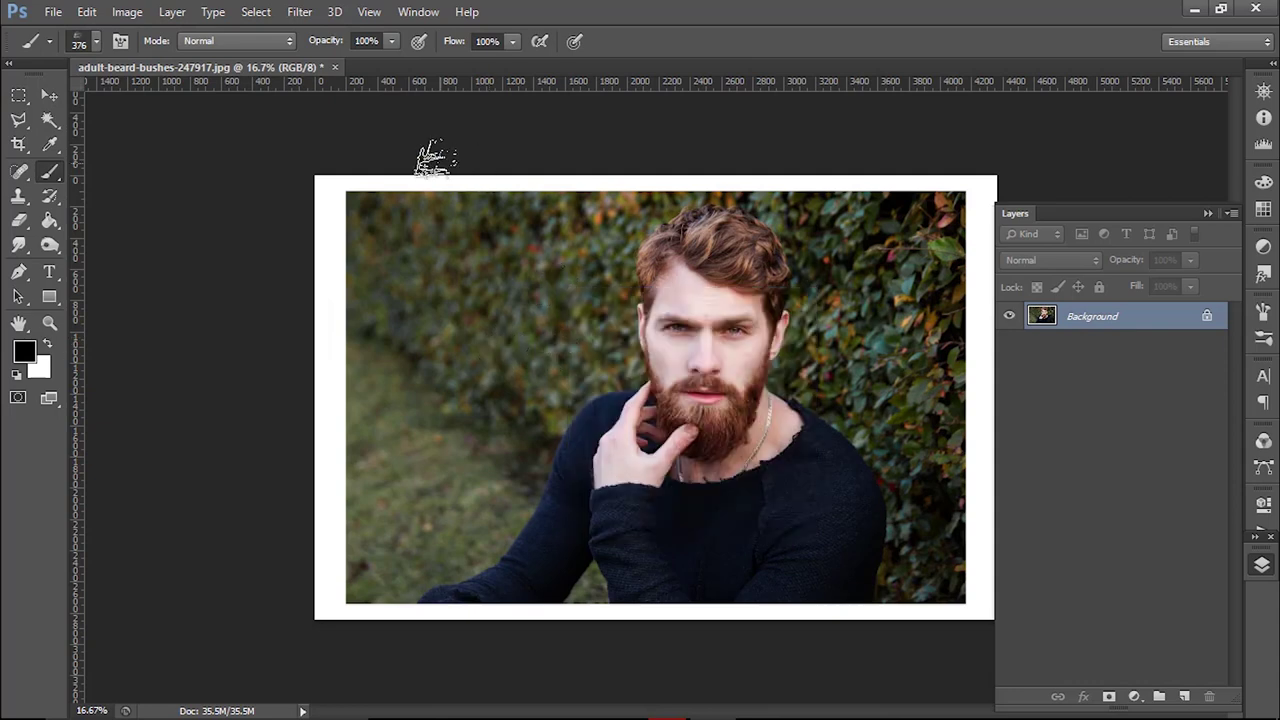
In the Brush panel set size 460 px, spacing 10%, and enable Shape Dynamics and Scattering.
left_click(418, 12)
left_click(450, 157)
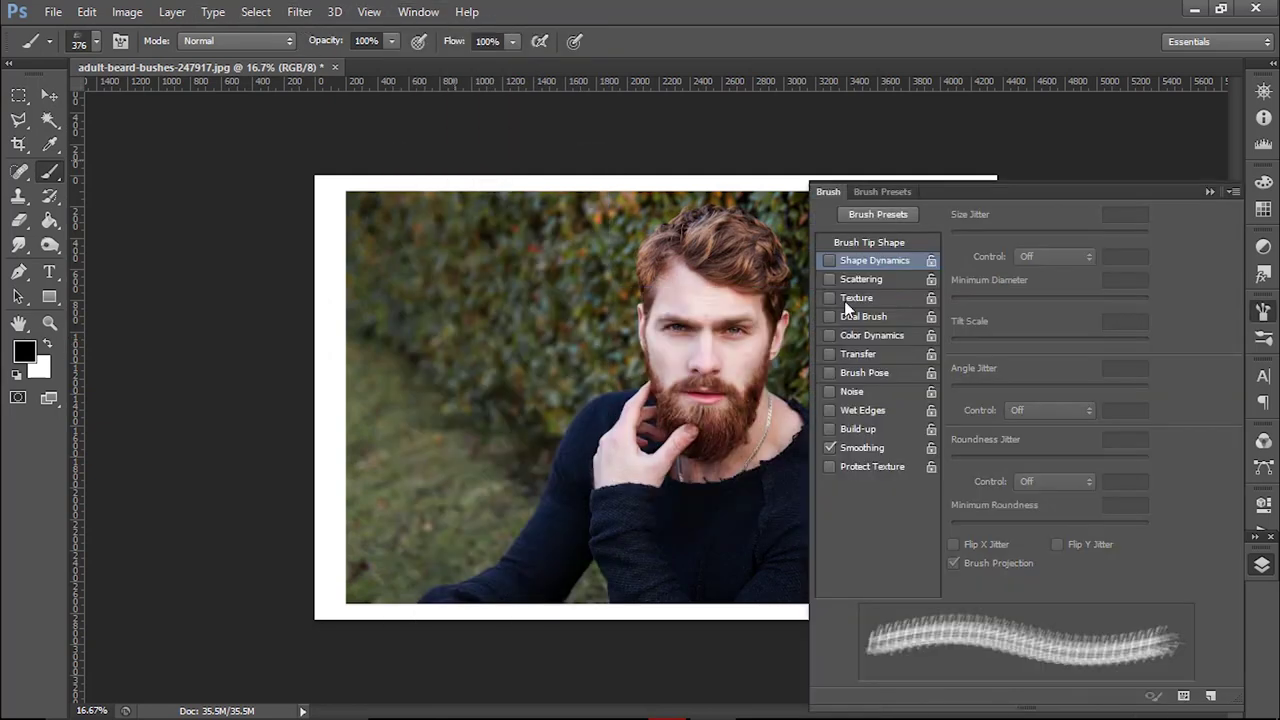
left_click(900, 243)
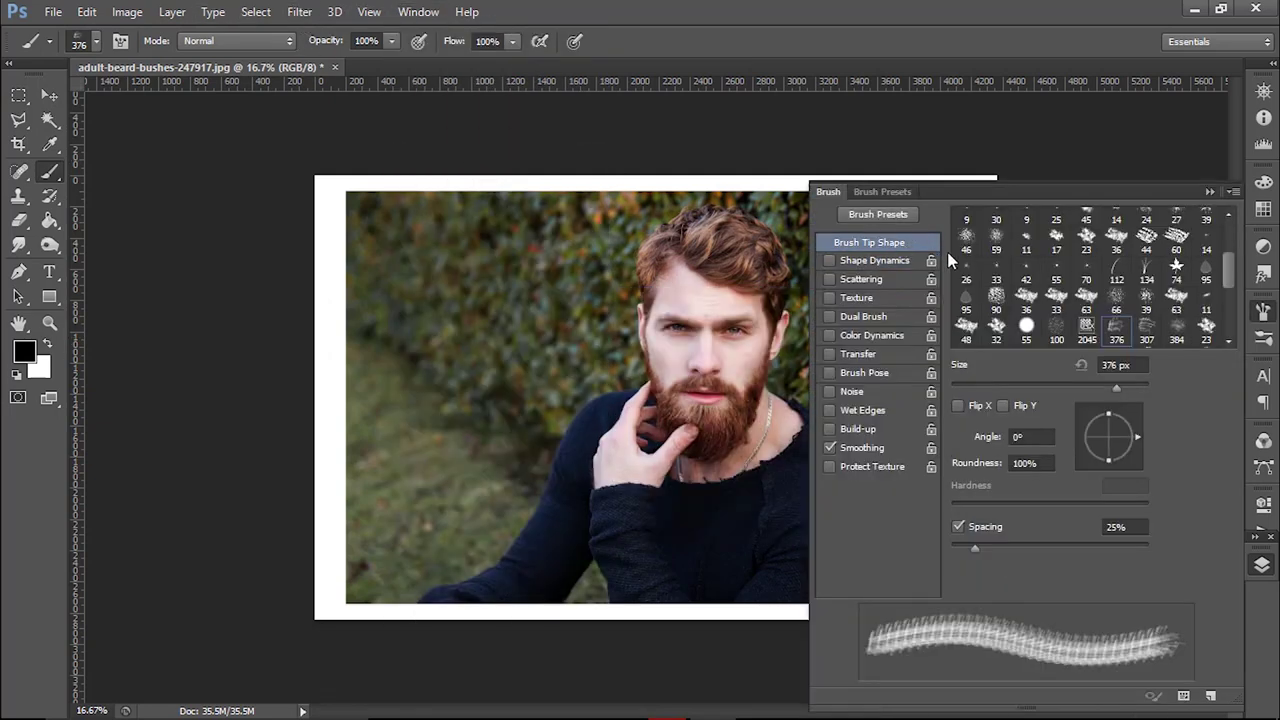
left_click(1143, 365)
type("5")
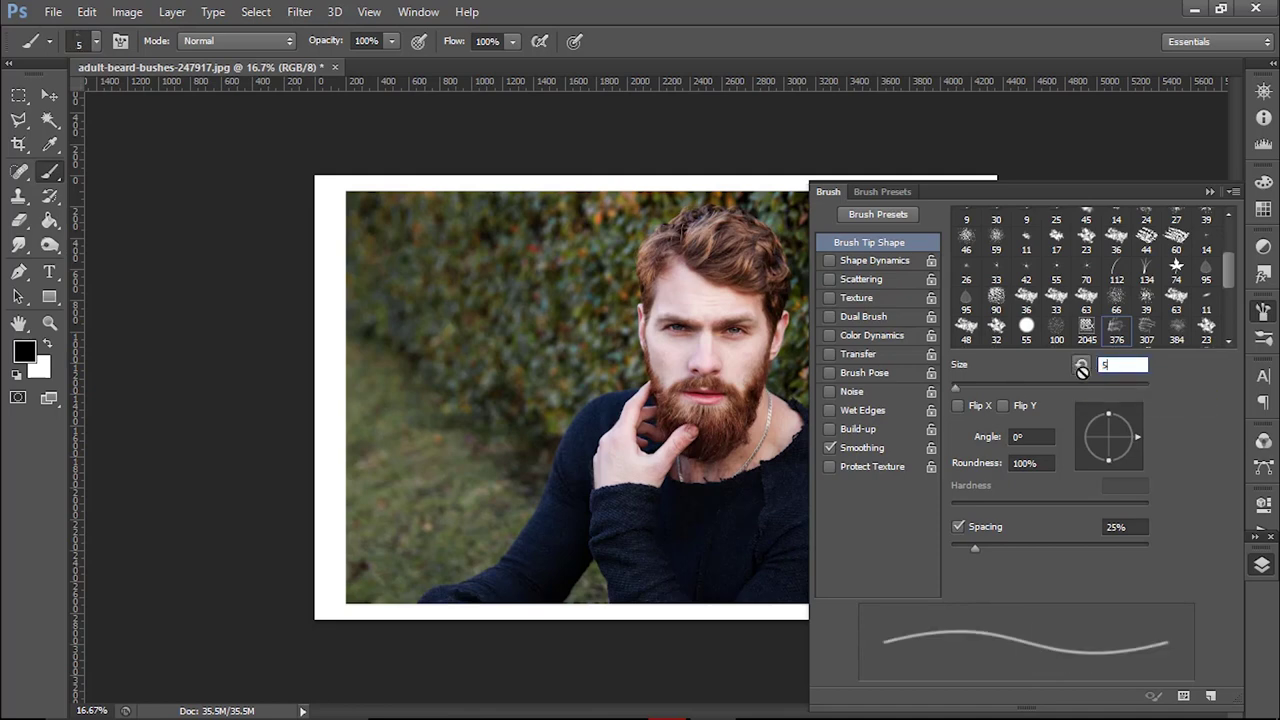
type("460")
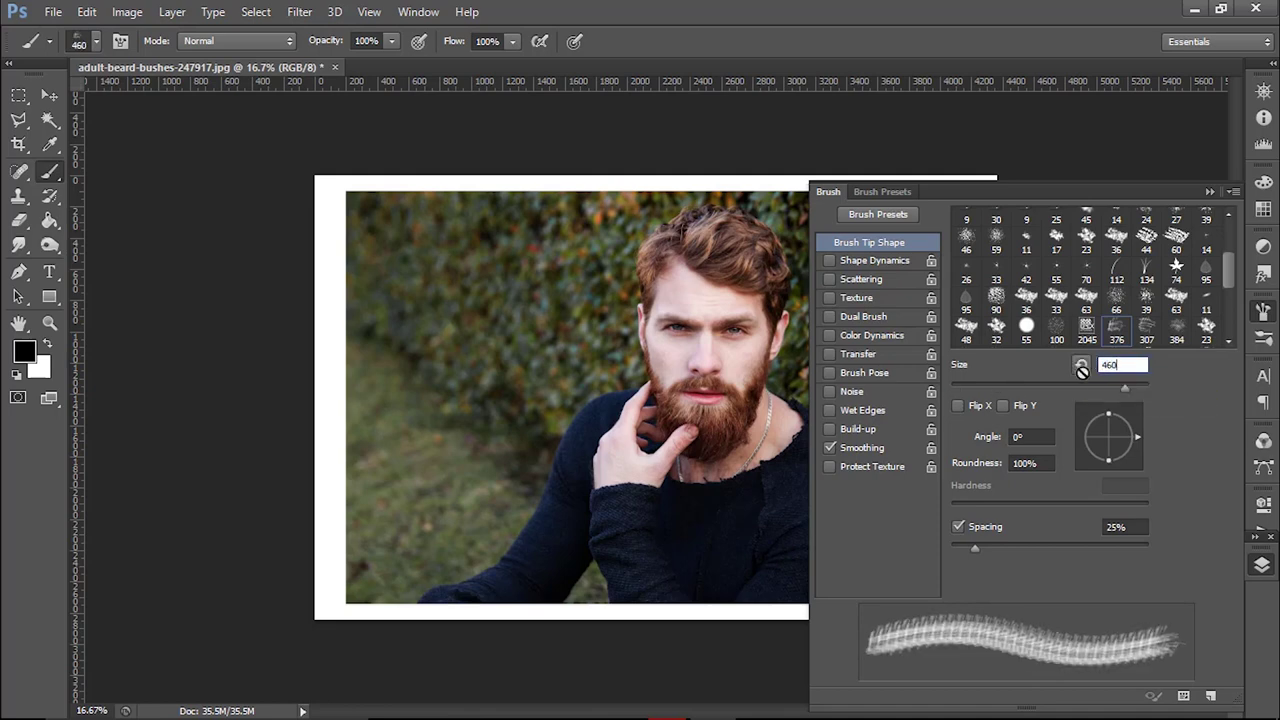
left_click(1083, 528)
type("10")
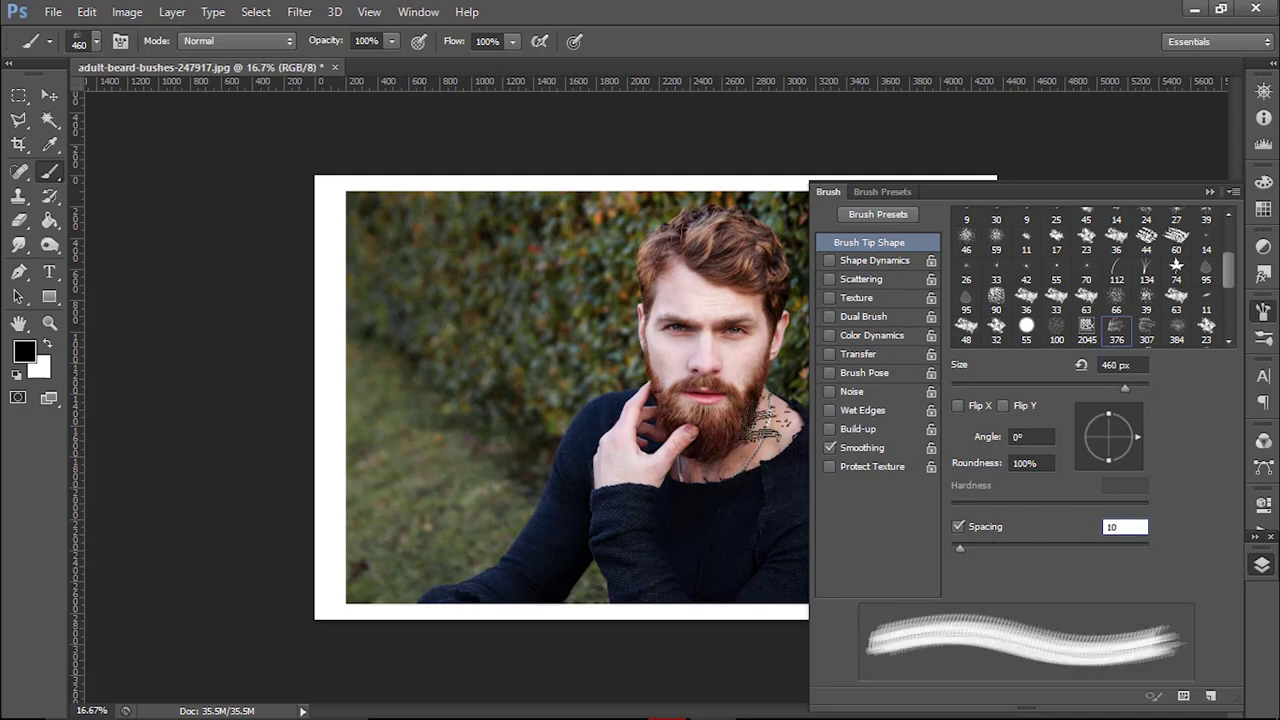
left_click(829, 261)
left_click(829, 280)
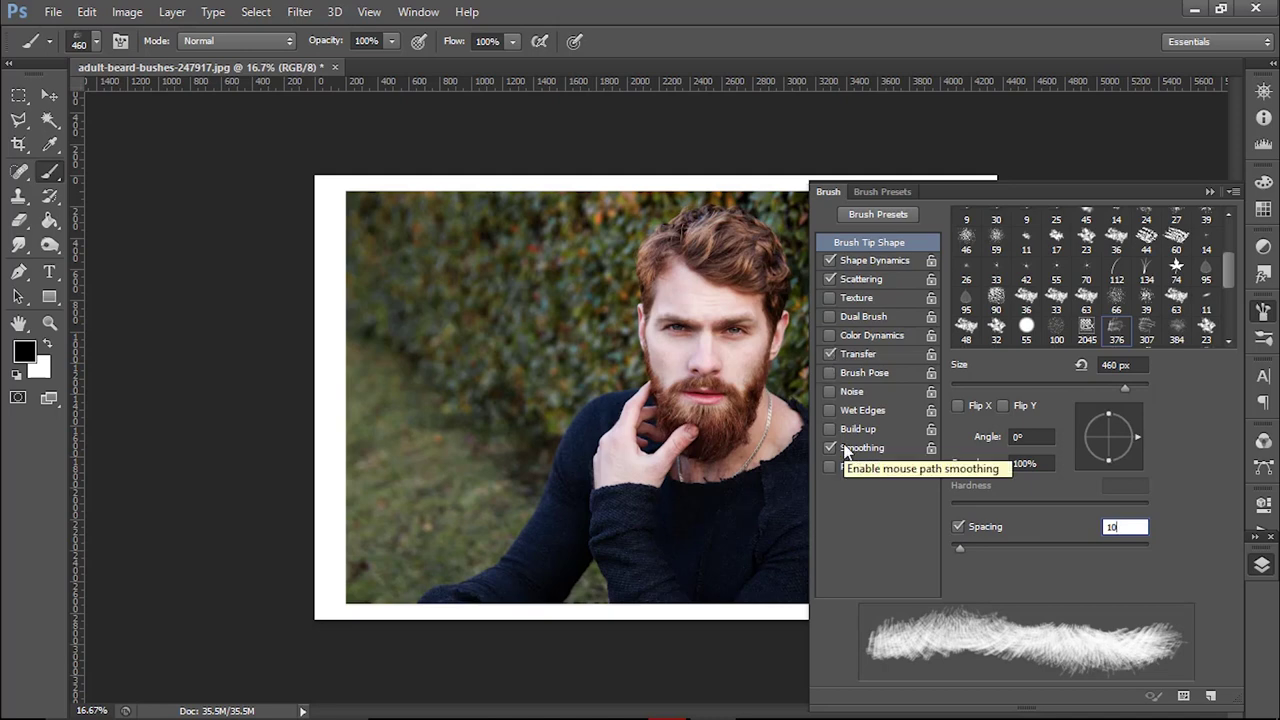
left_click(870, 260)
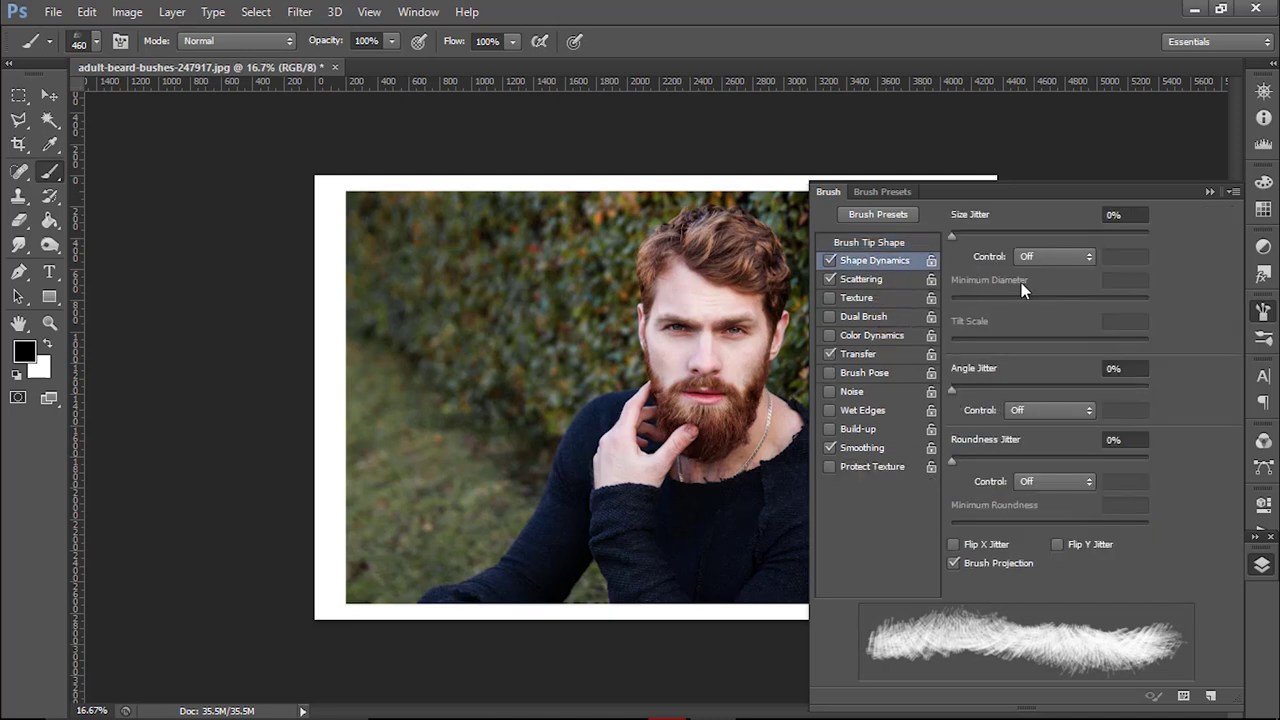
Set Shape Dynamics: size jitter 36%, angle jitter 70%, roundness jitter 100%, minimum roundness 1%.
left_click(1120, 215)
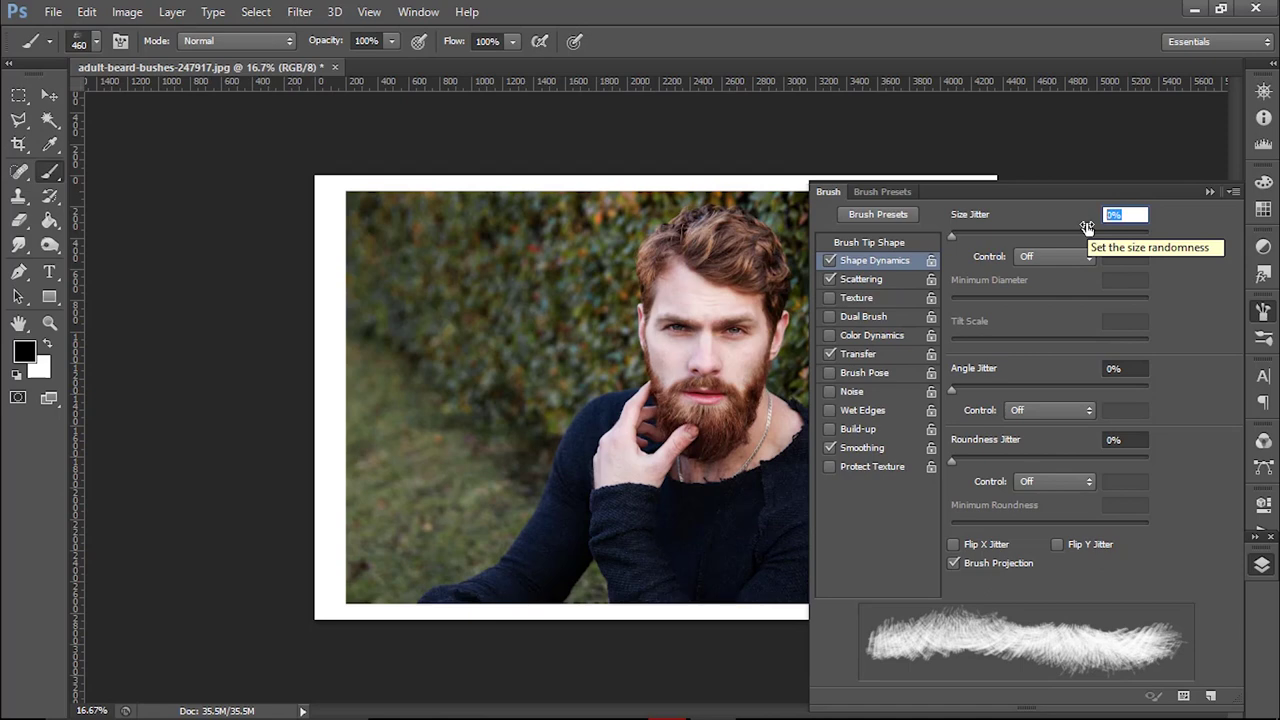
type("36")
left_click(1137, 280)
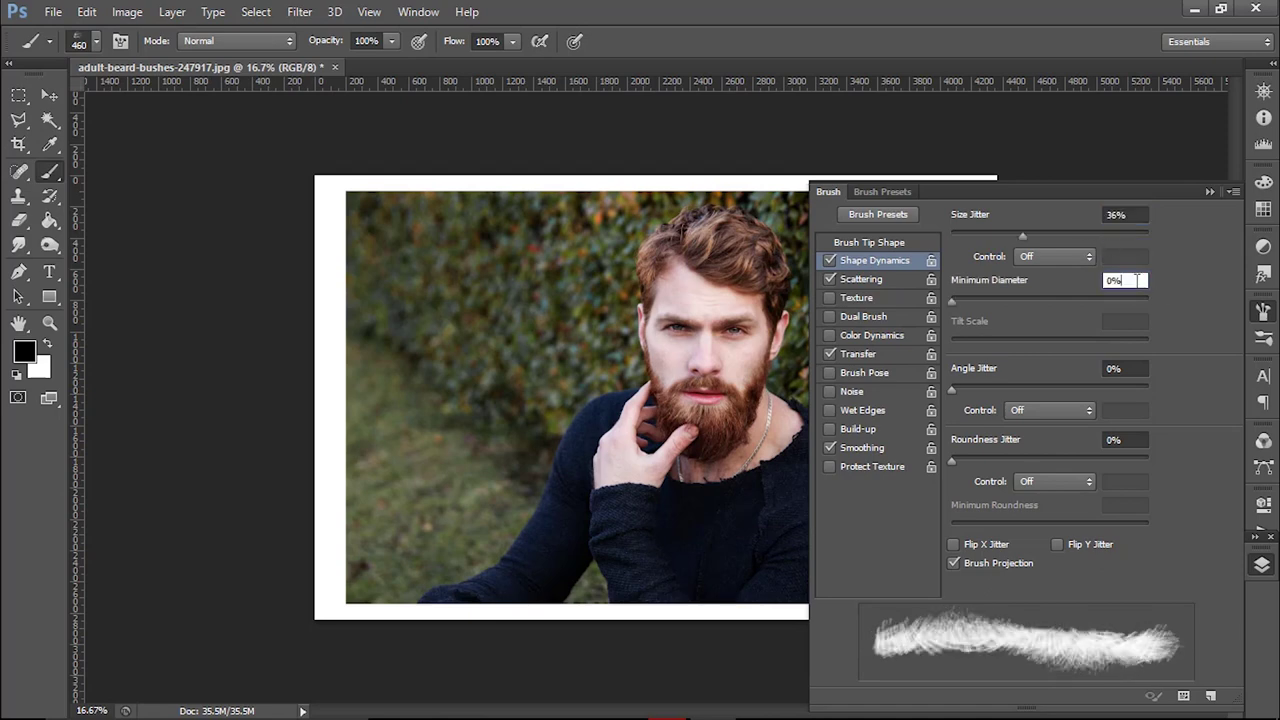
left_click(1138, 369)
type("70")
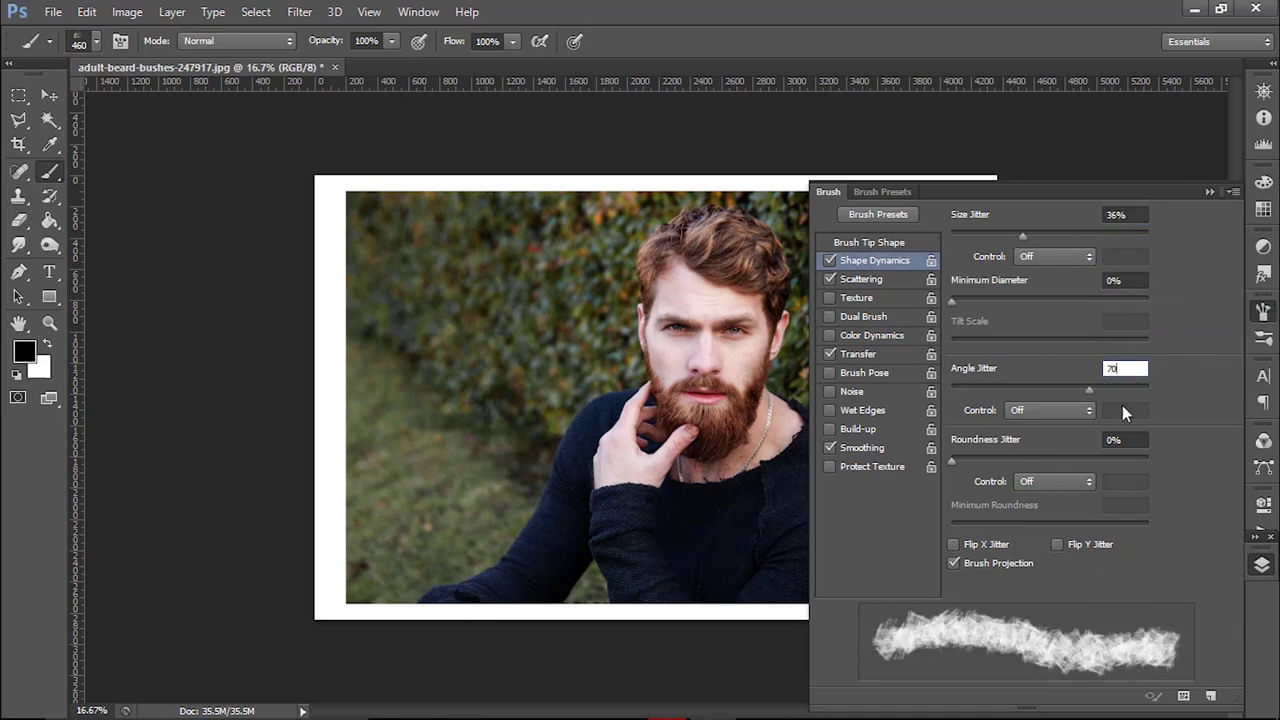
left_click(1128, 440)
type("10")
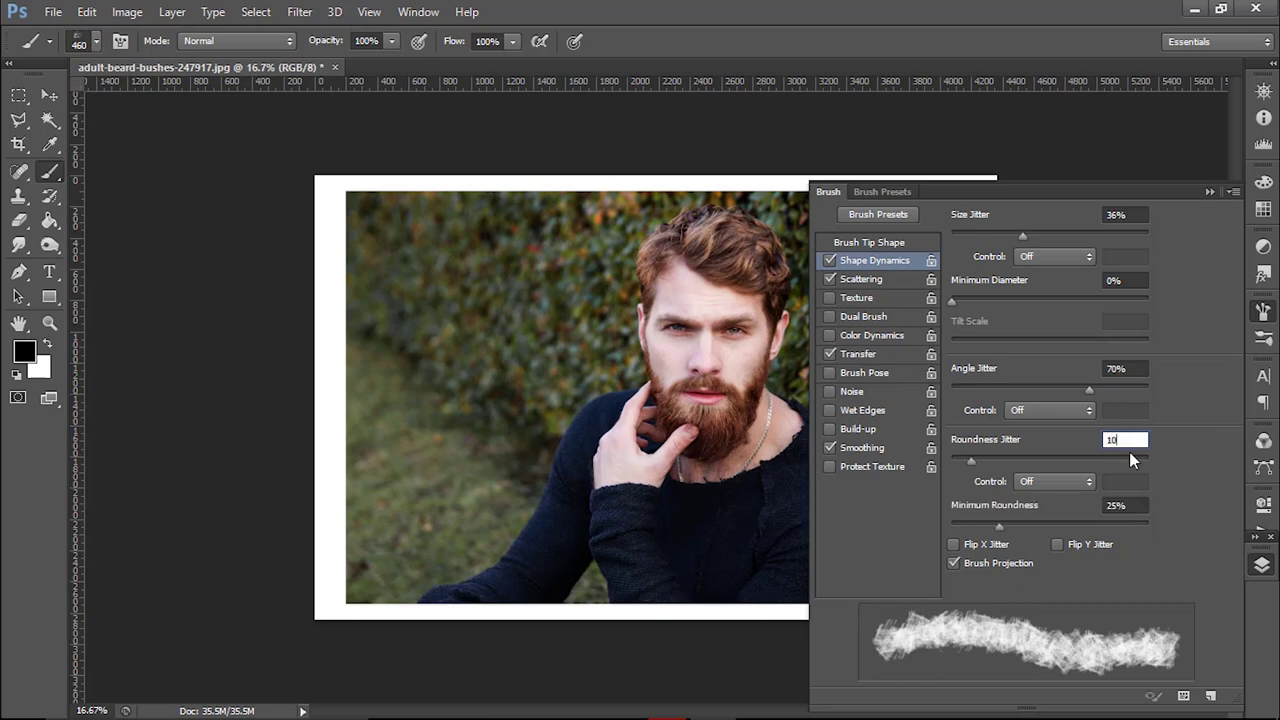
type("0")
left_click(1108, 505)
type("1")
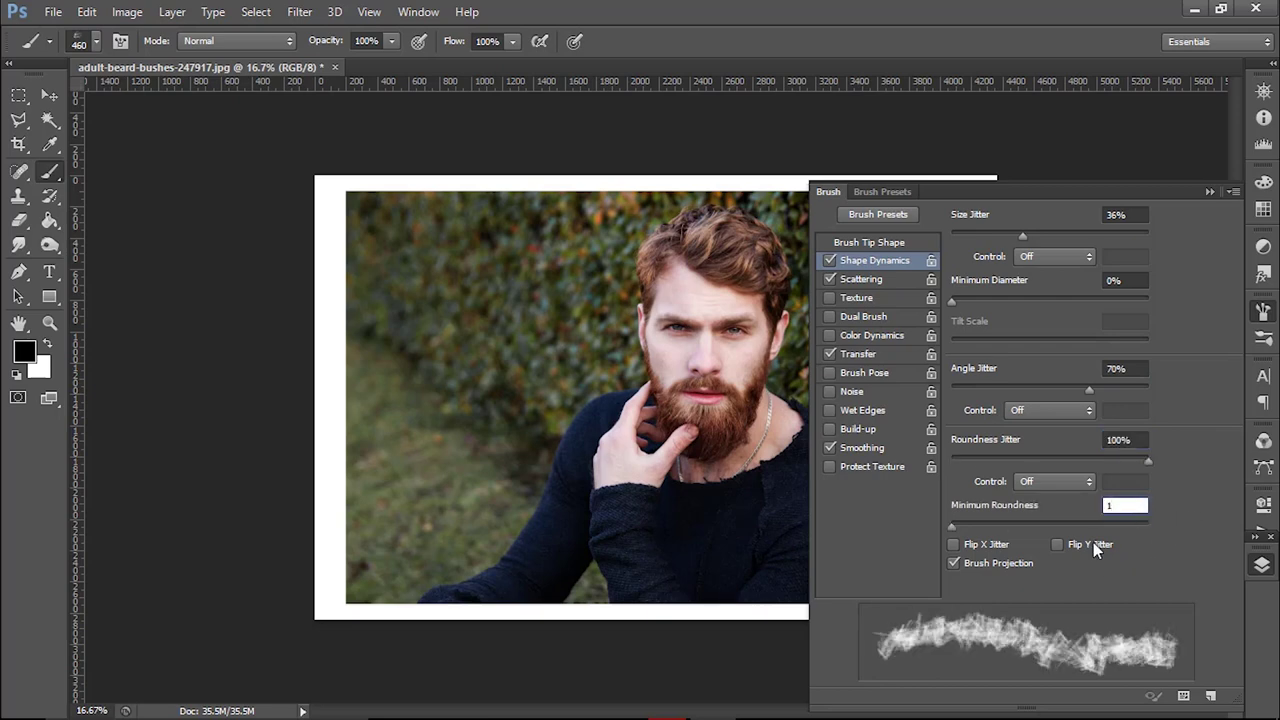
Lower the Scattering scatter amount to 0%.
left_click(873, 281)
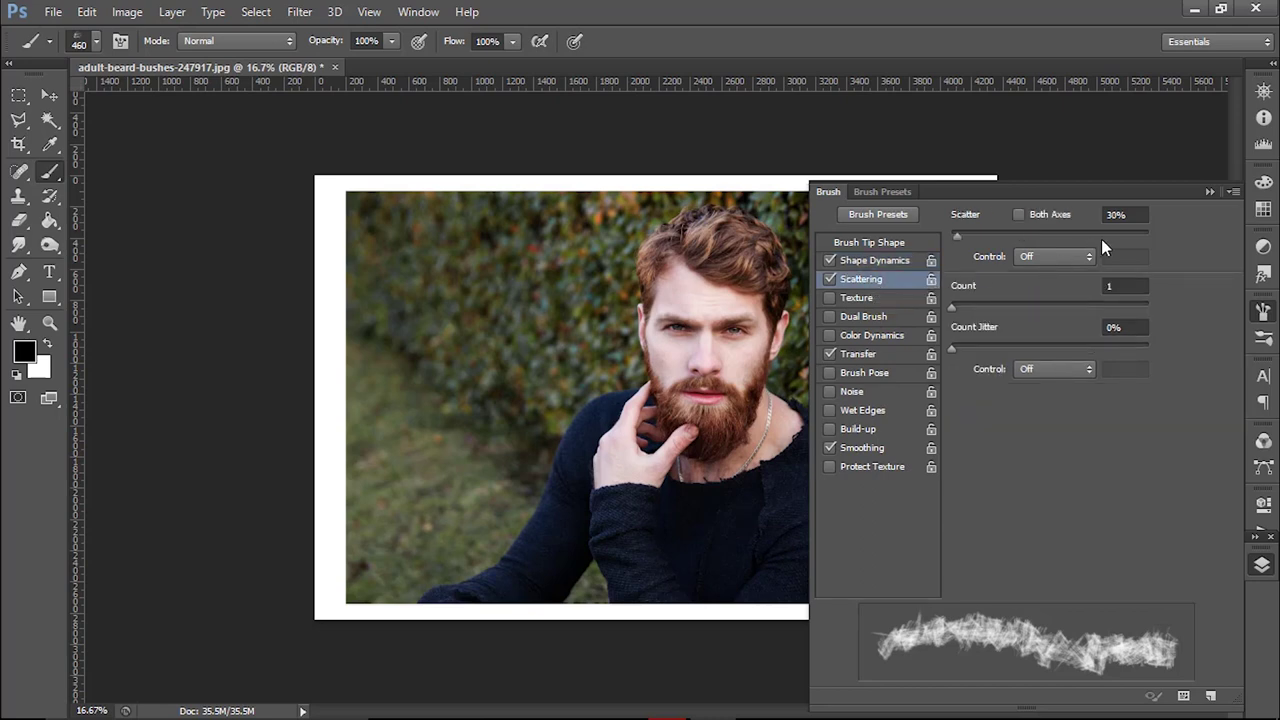
left_click(1125, 215)
double_click(1131, 215)
type("0")
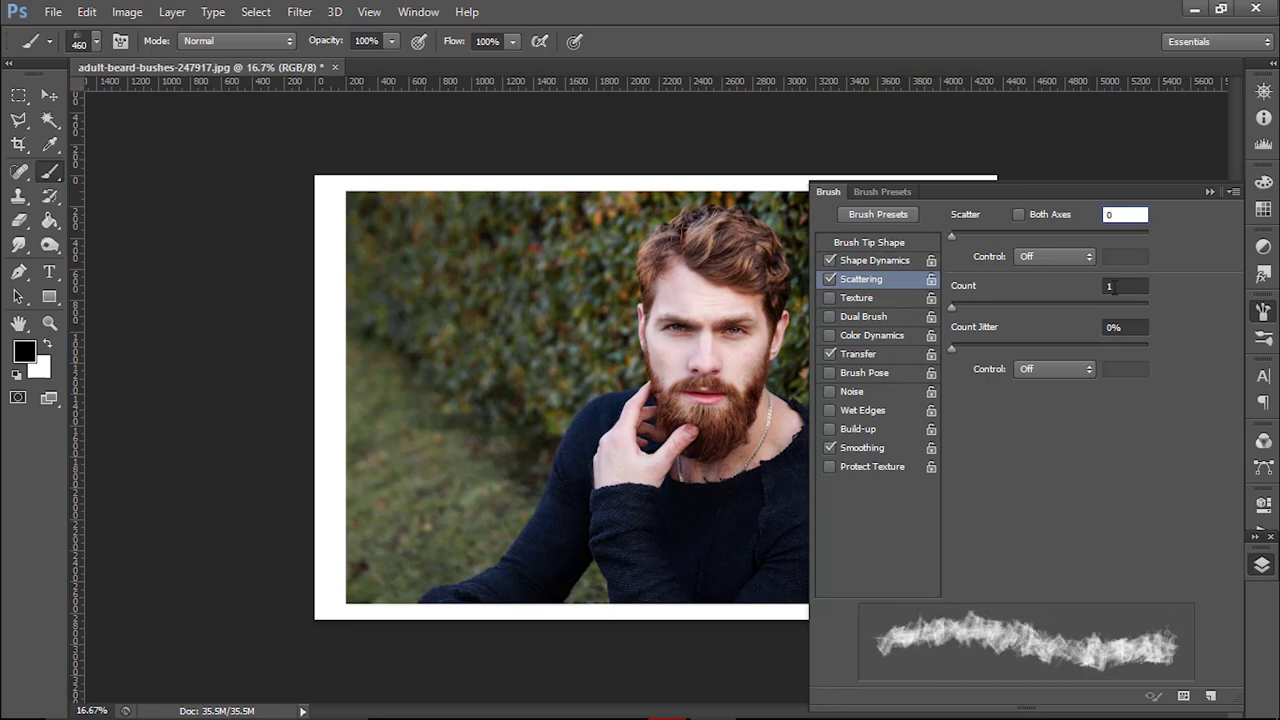
left_click(1136, 288)
key("Tab")
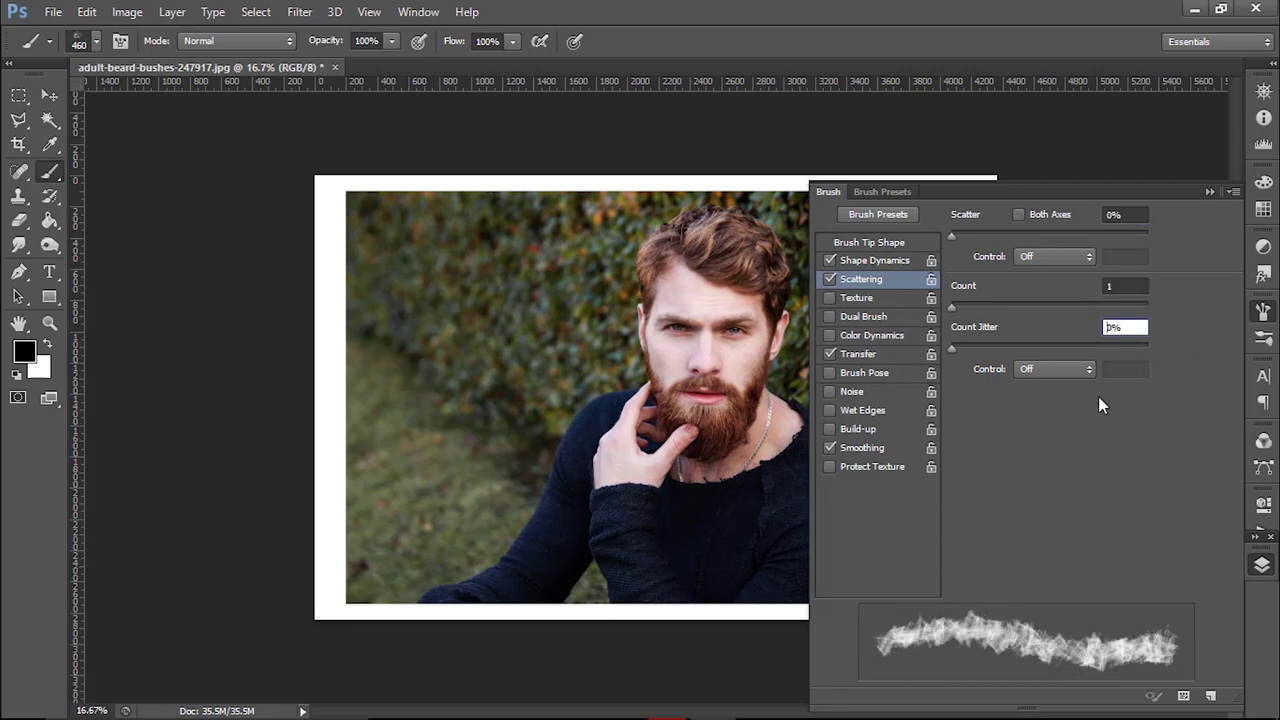
Set Transfer opacity jitter to 100% and flow jitter to 90%.
left_click(879, 355)
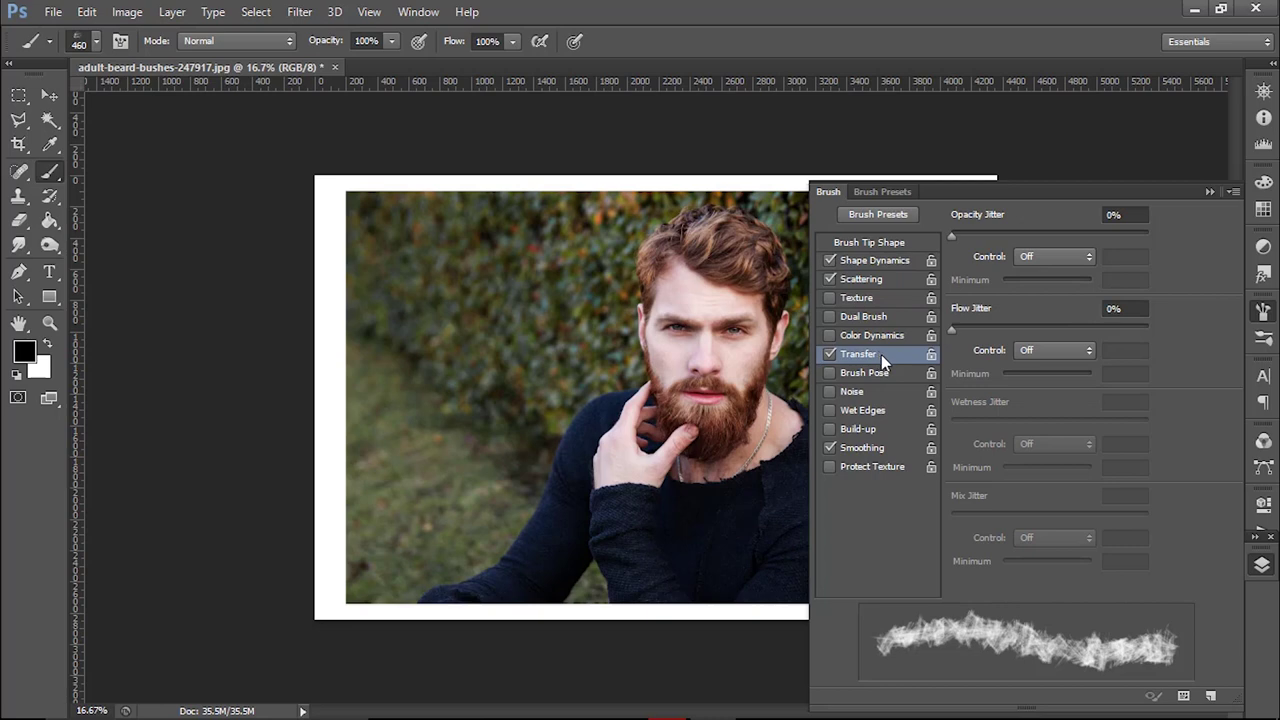
double_click(1128, 215)
type("100")
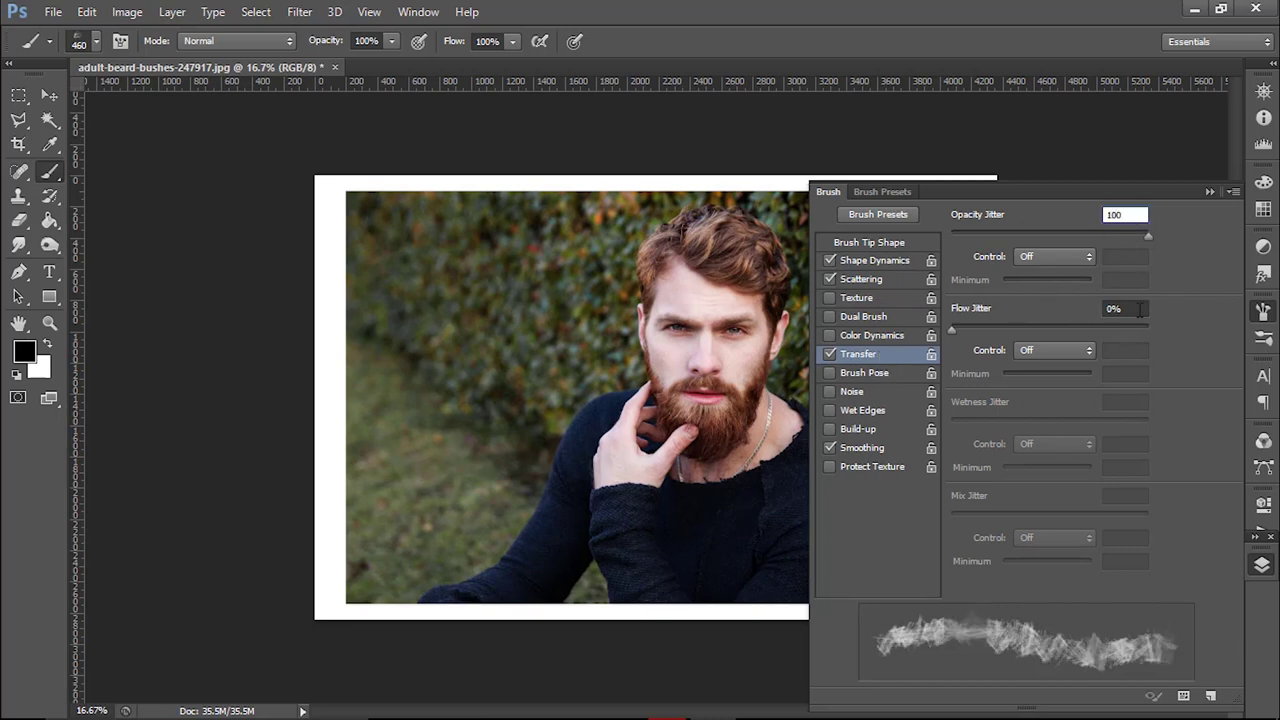
double_click(1112, 309)
type("90")
left_click(1212, 697)
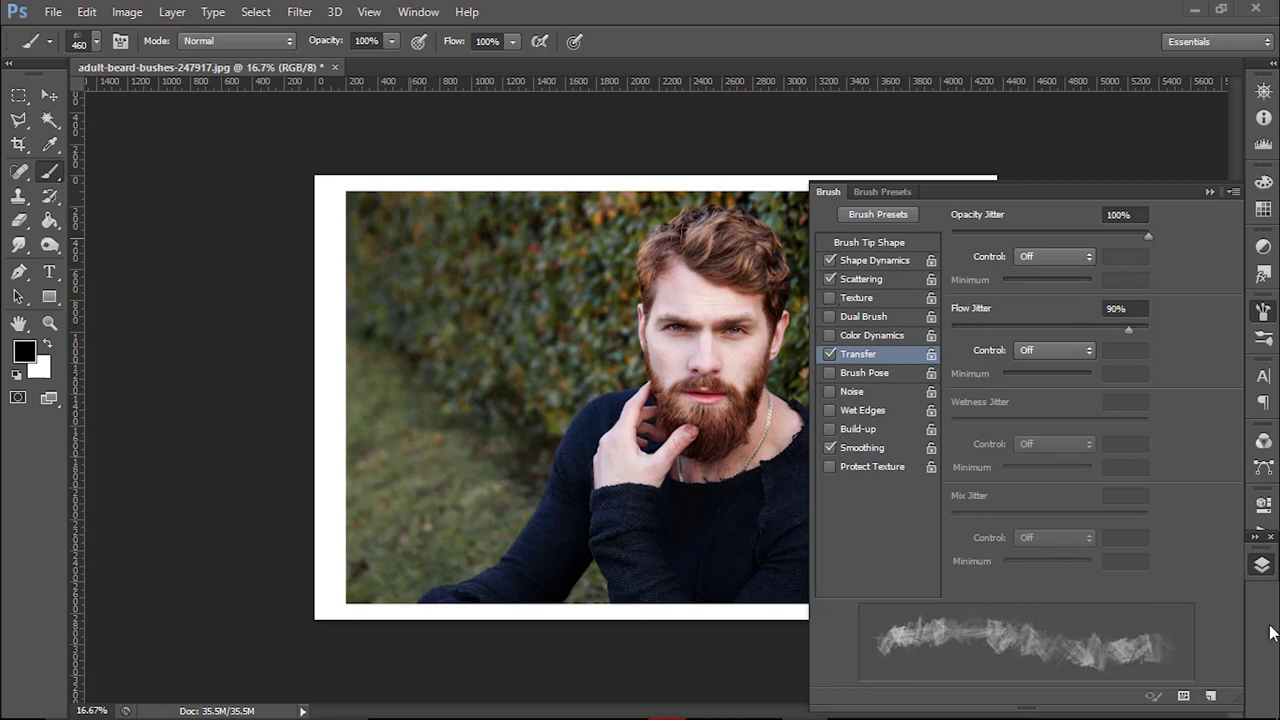
Save the tuned 460 px brush as a new preset named scribble_b1.
left_click(1211, 697)
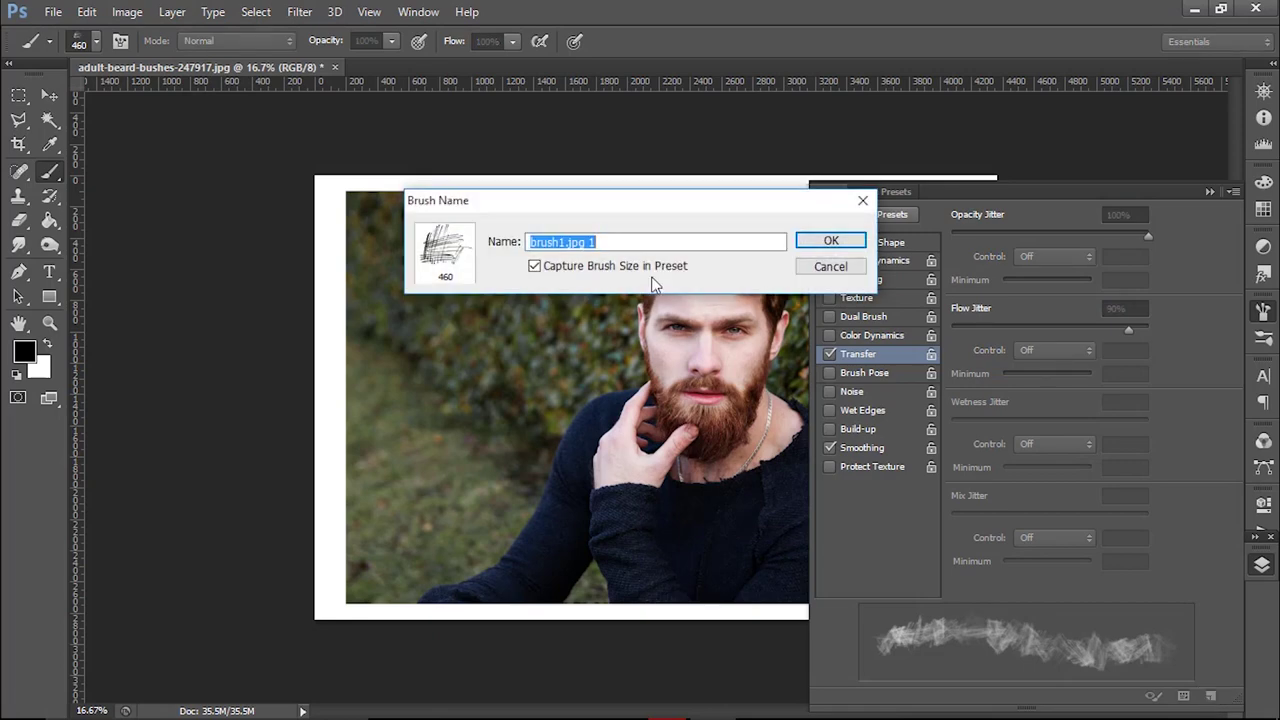
type("scribble_b1")
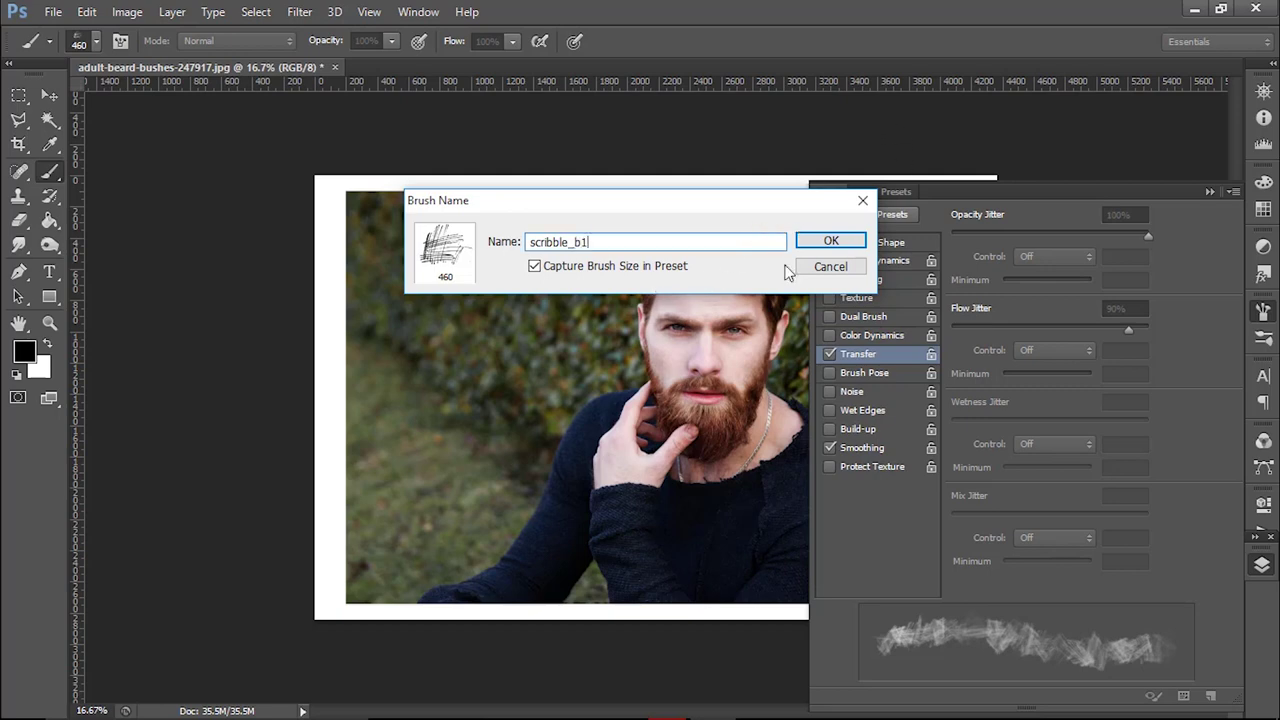
left_click(829, 243)
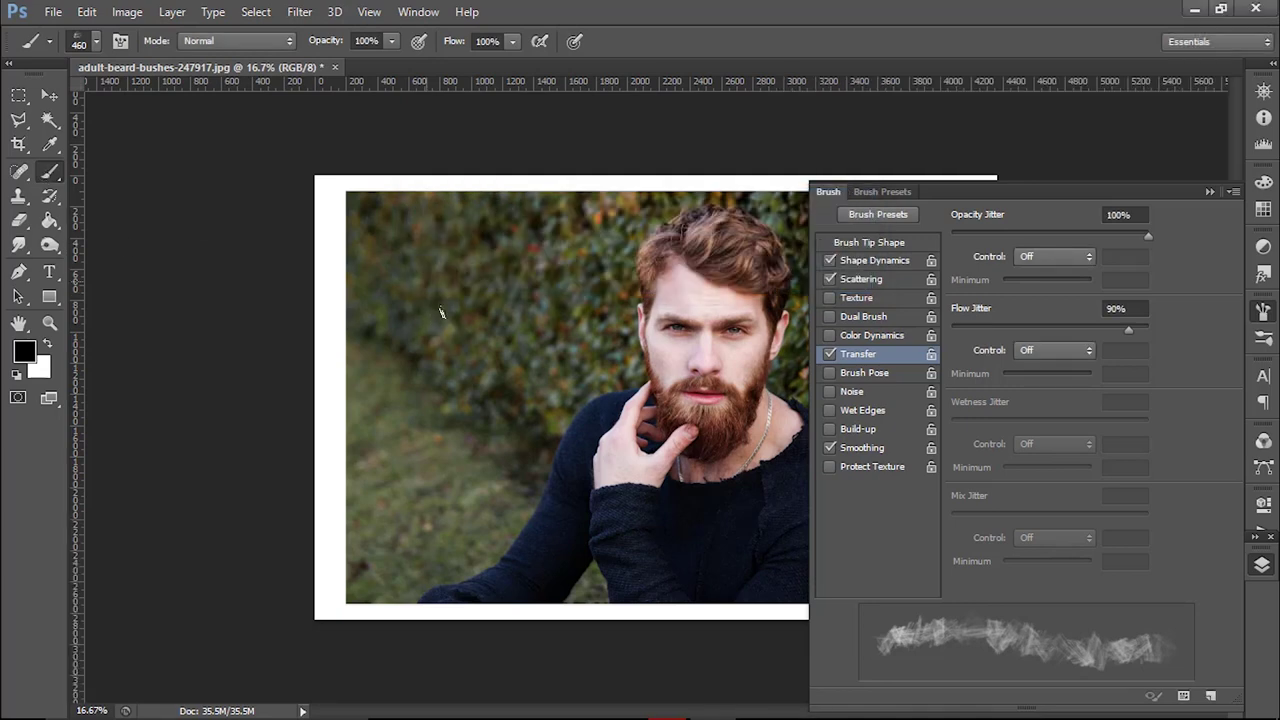
right_click(432, 294)
Pick the 307 scribble preset, enable Shape Dynamics, Scattering, Transfer, and set size 500 px, spacing 1%.
left_click(518, 553)
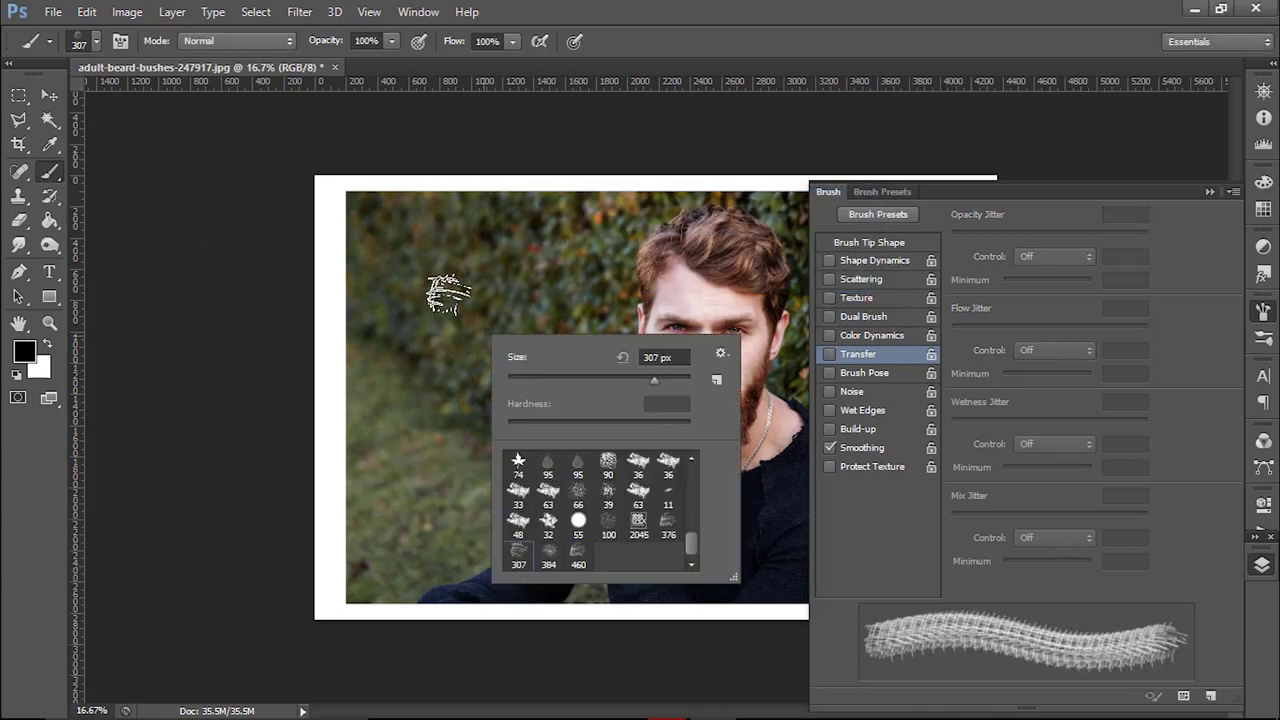
left_click(990, 210)
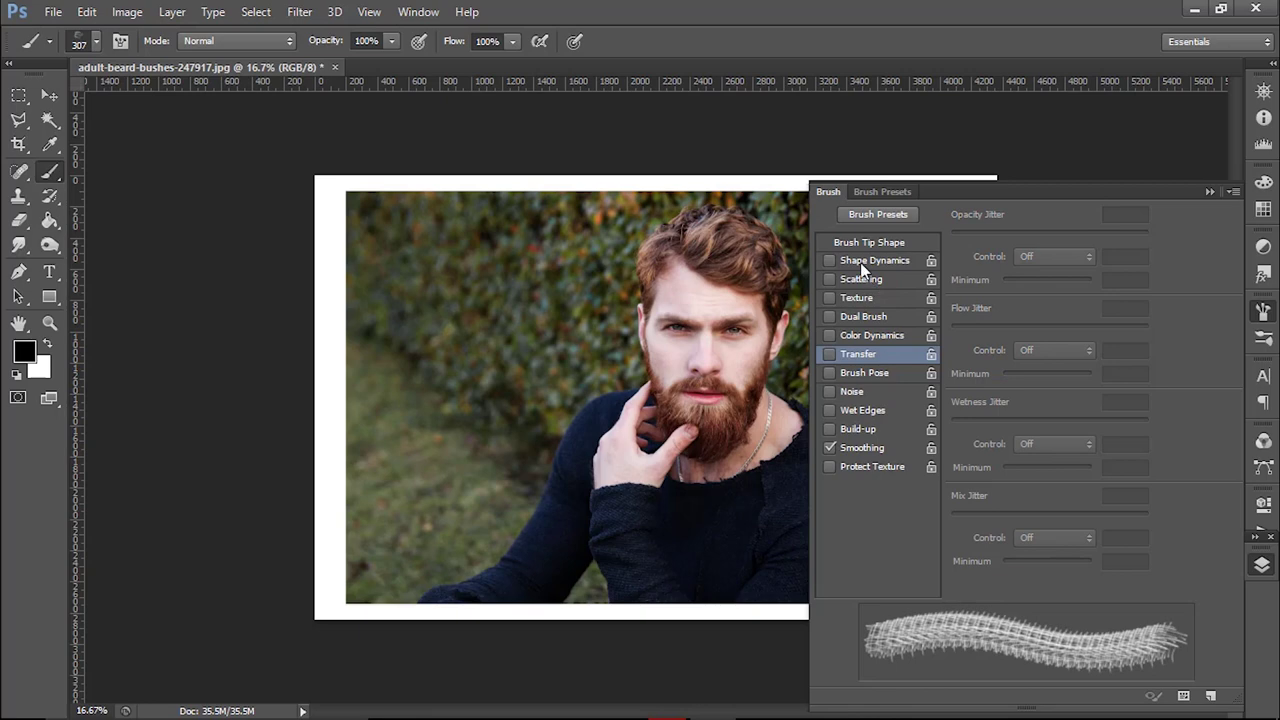
left_click(829, 260)
left_click(829, 279)
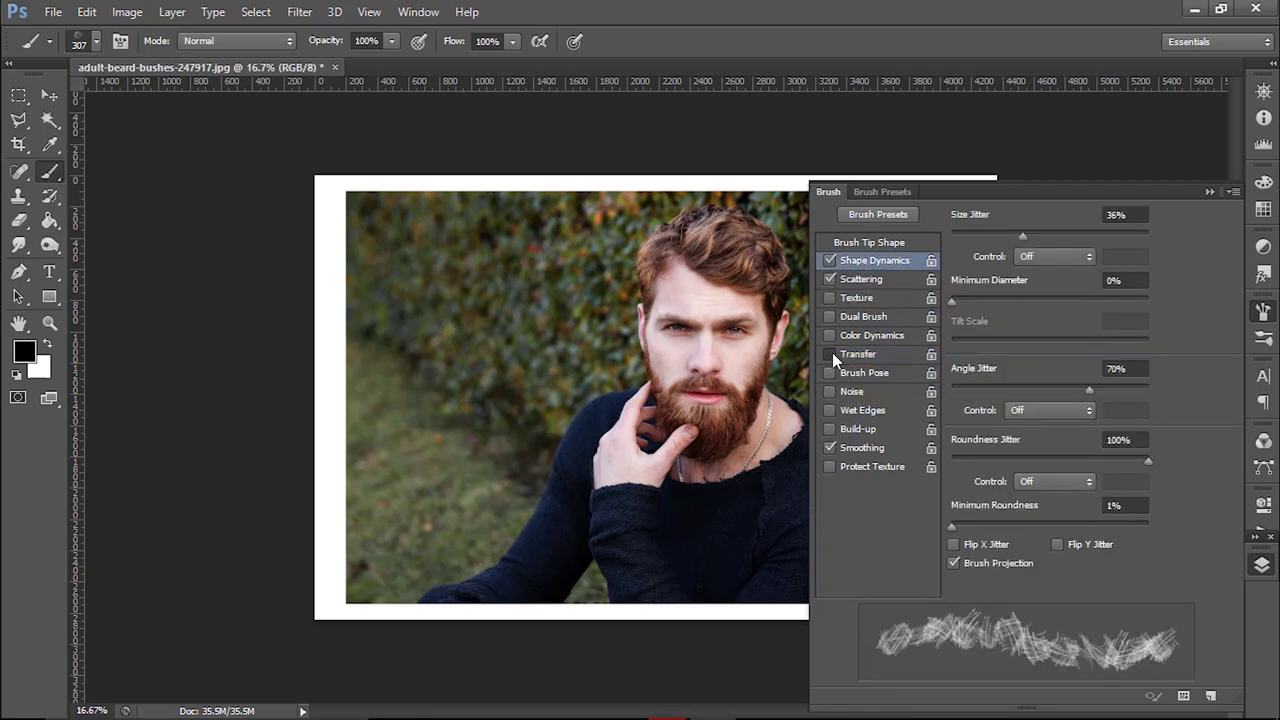
left_click(829, 354)
left_click(893, 244)
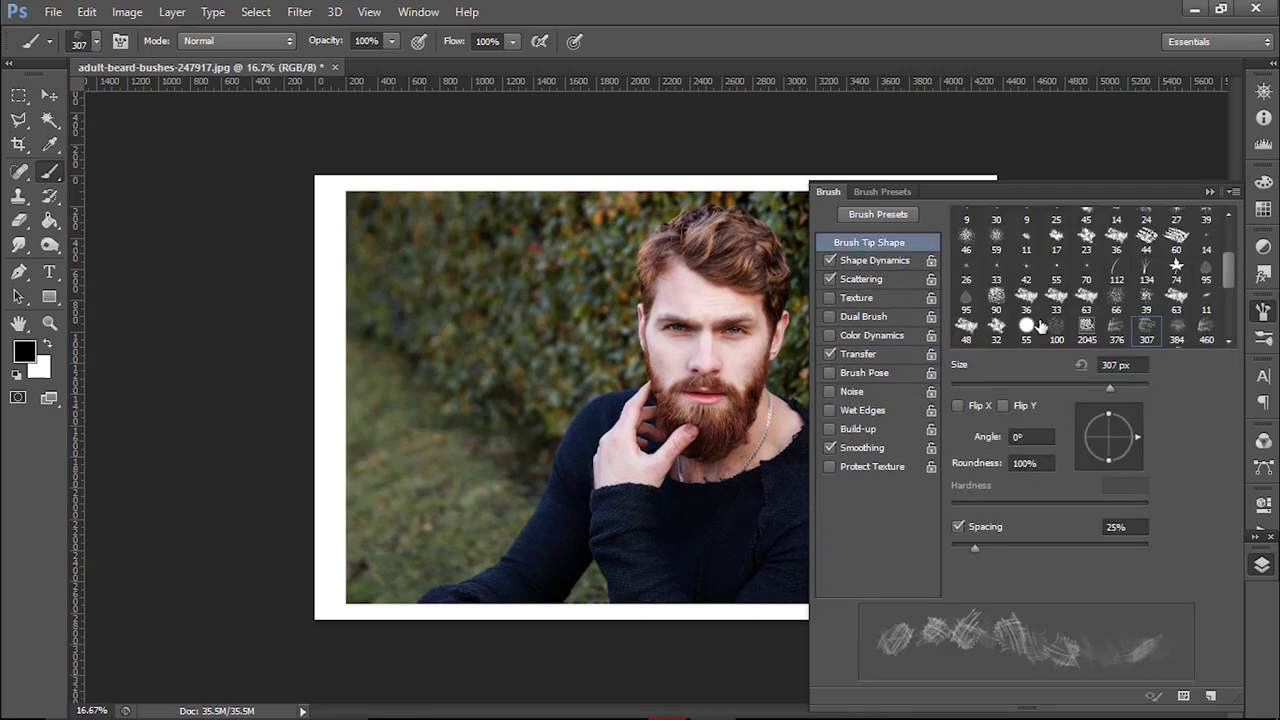
left_click(1136, 363)
type("500")
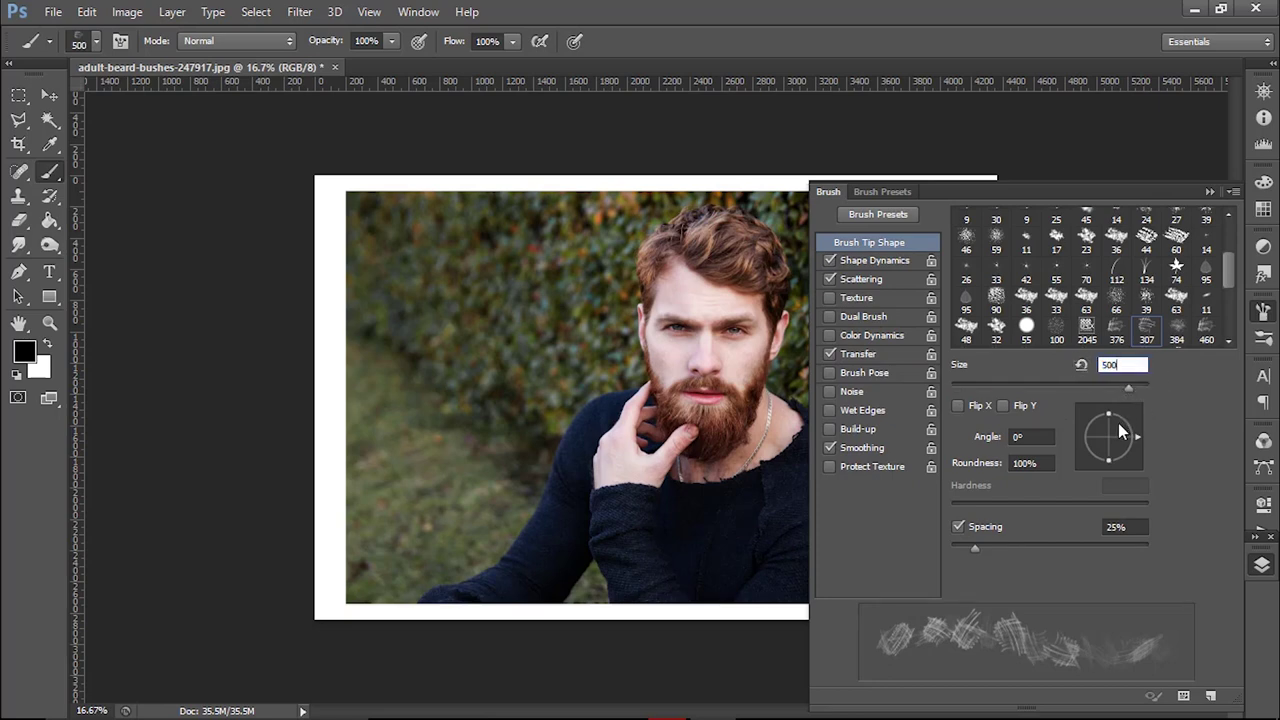
key("Tab")
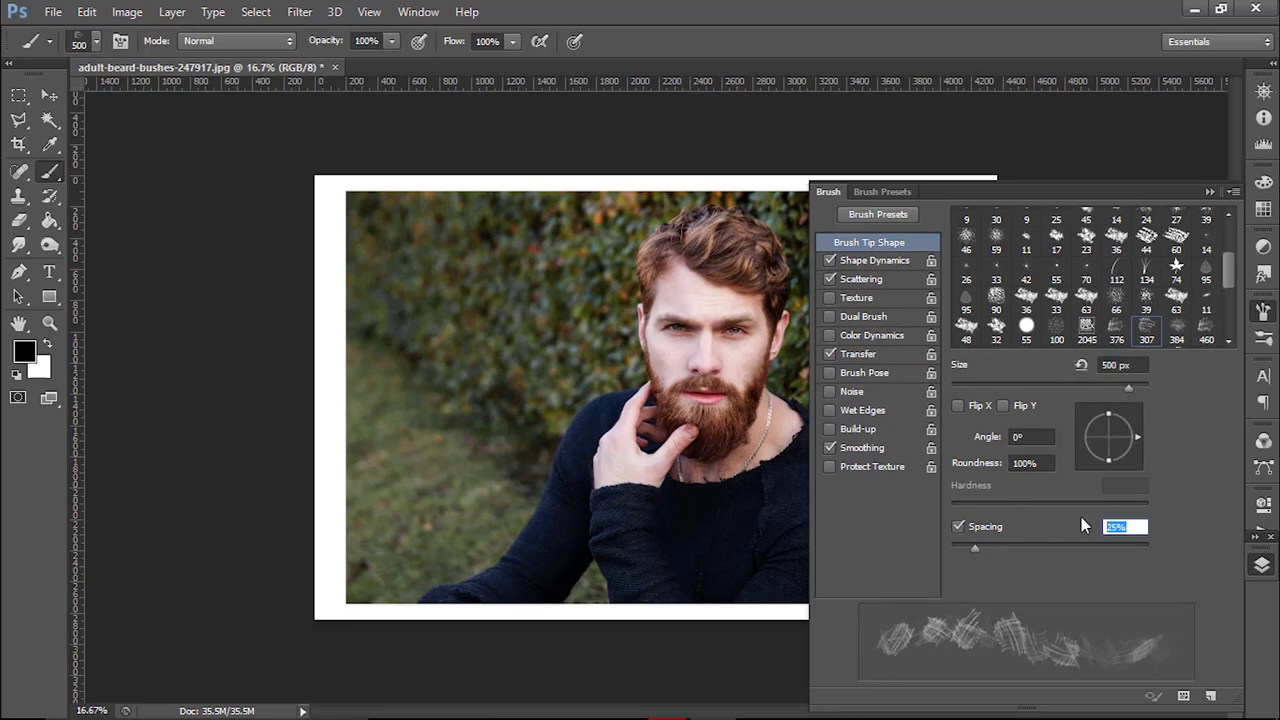
type("10")
Set size jitter to 49% and Scattering count jitter to 8.
left_click(881, 260)
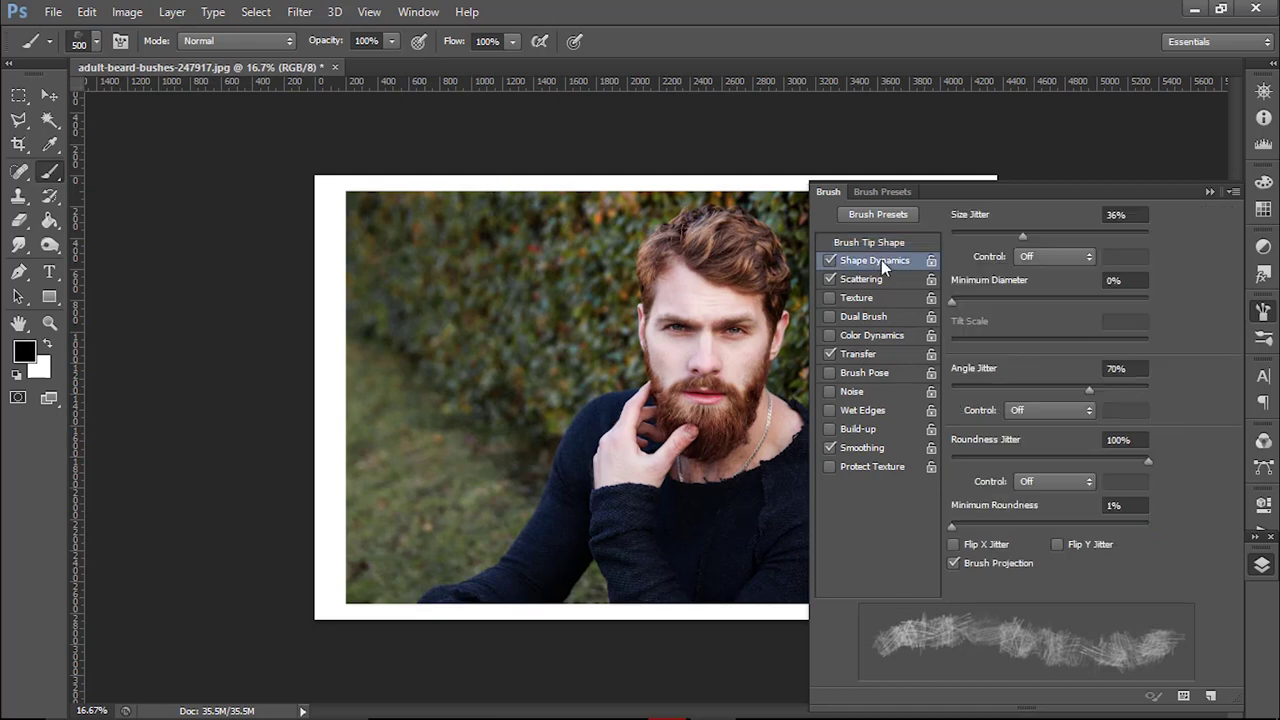
left_click(1133, 215)
type("49")
key("Tab")
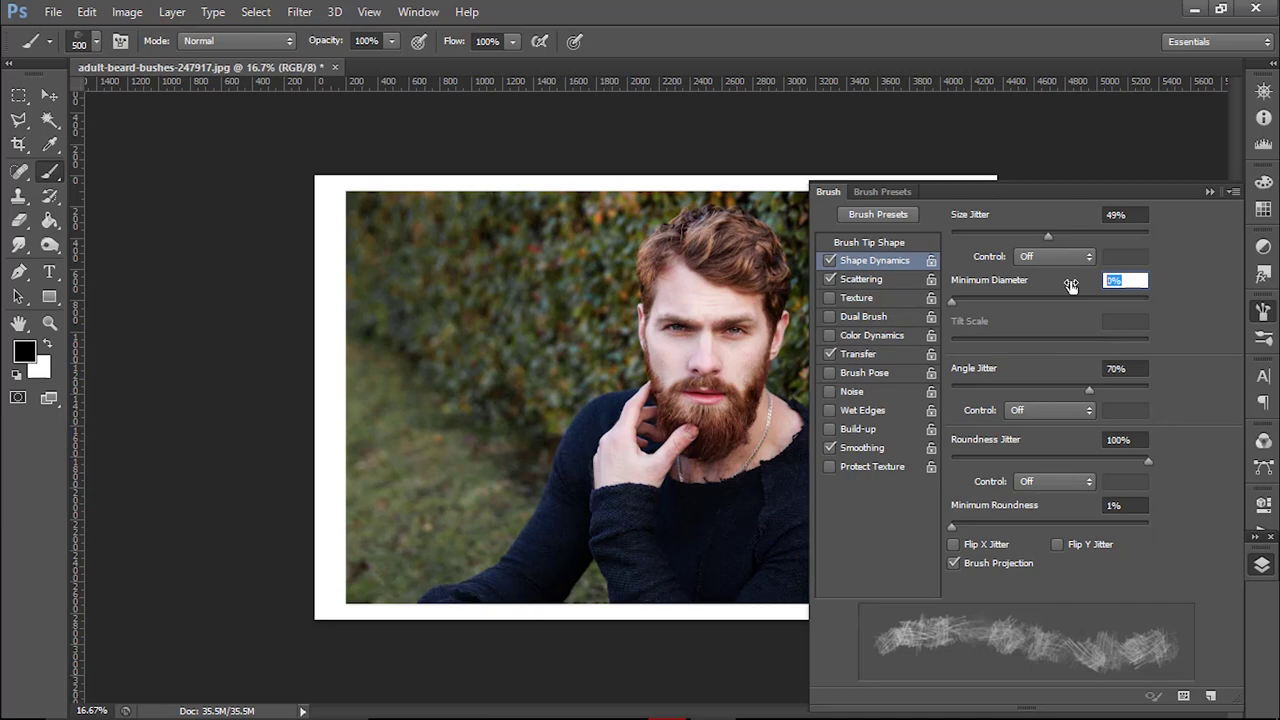
key("Tab")
key("Tab")
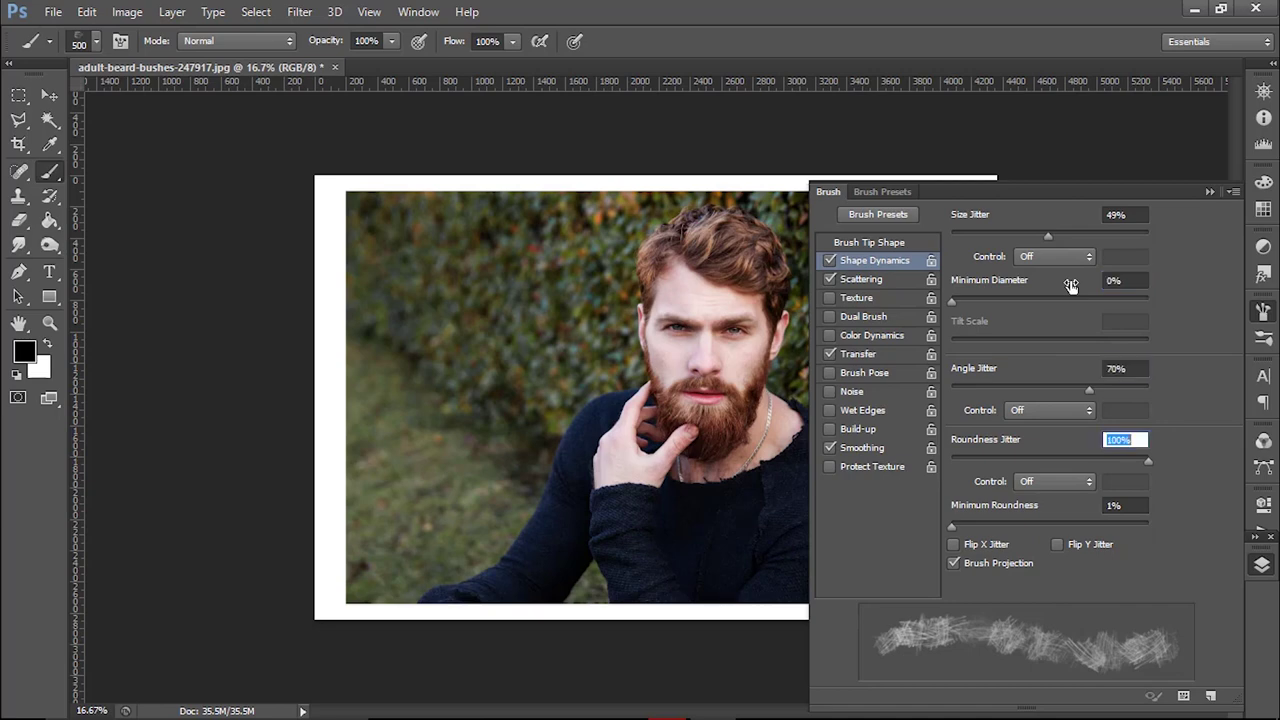
key("Tab")
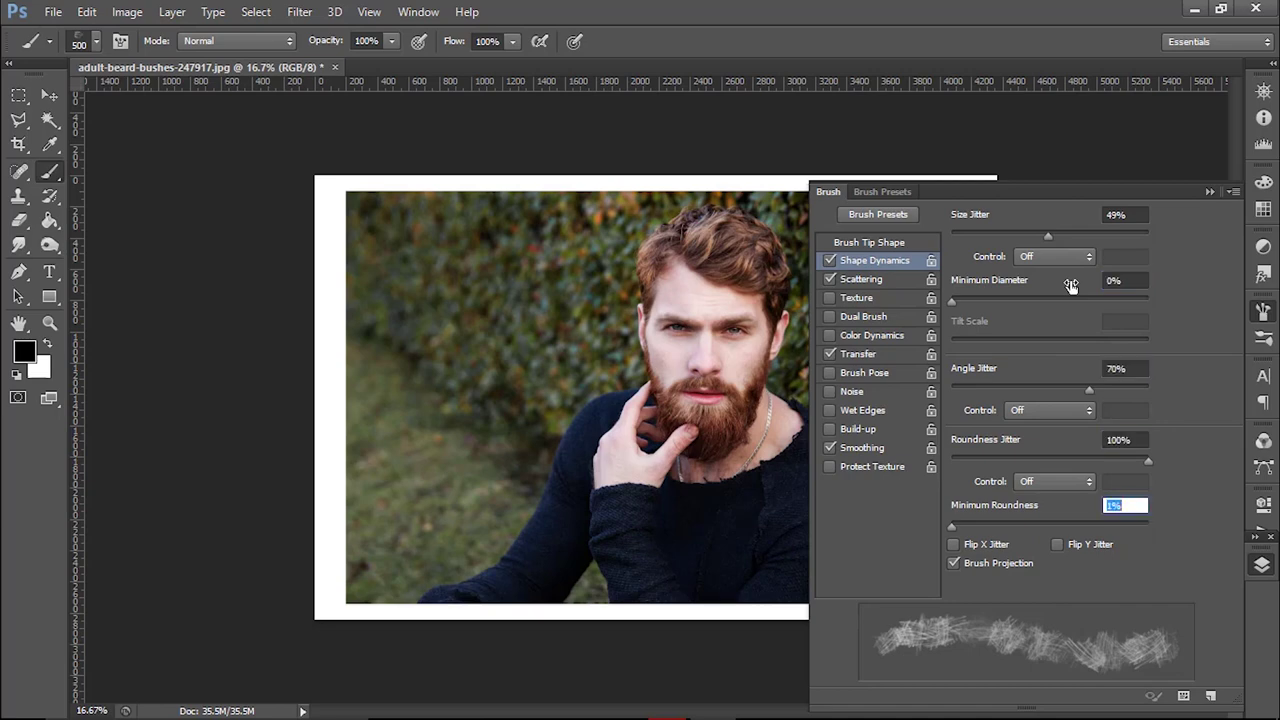
left_click(868, 281)
left_click(1124, 216)
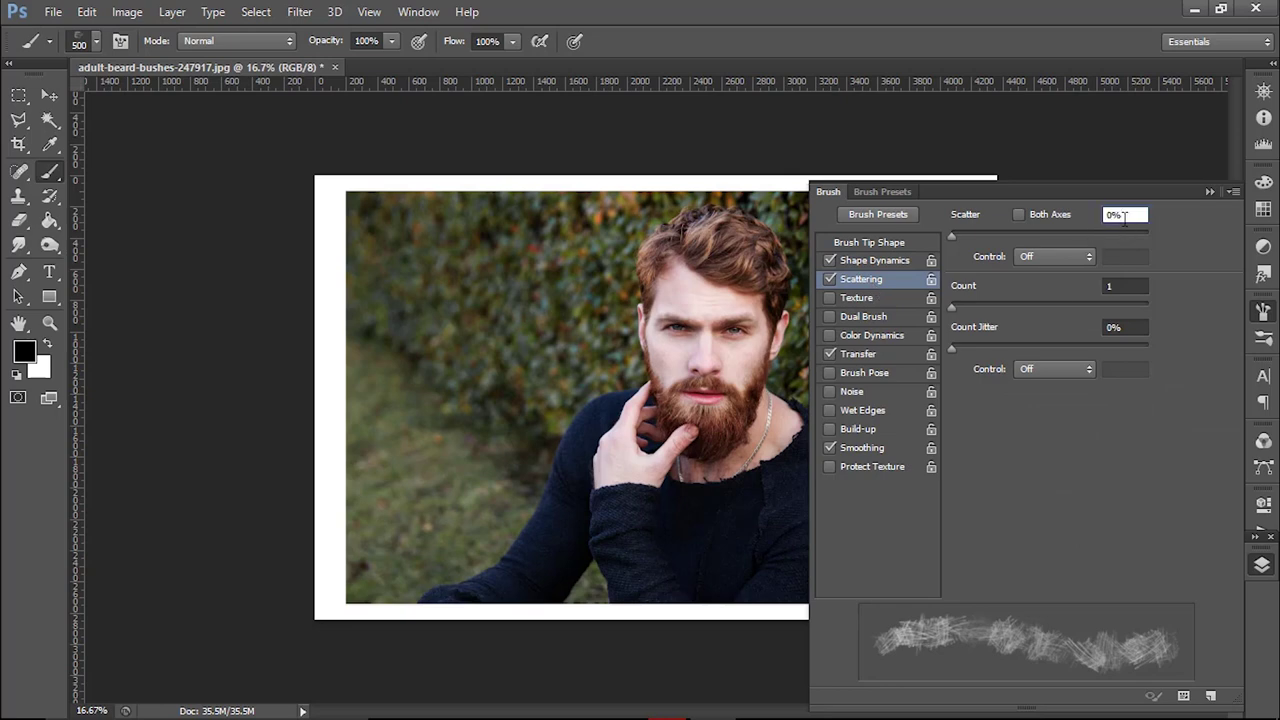
left_click(1116, 288)
left_click(1127, 327)
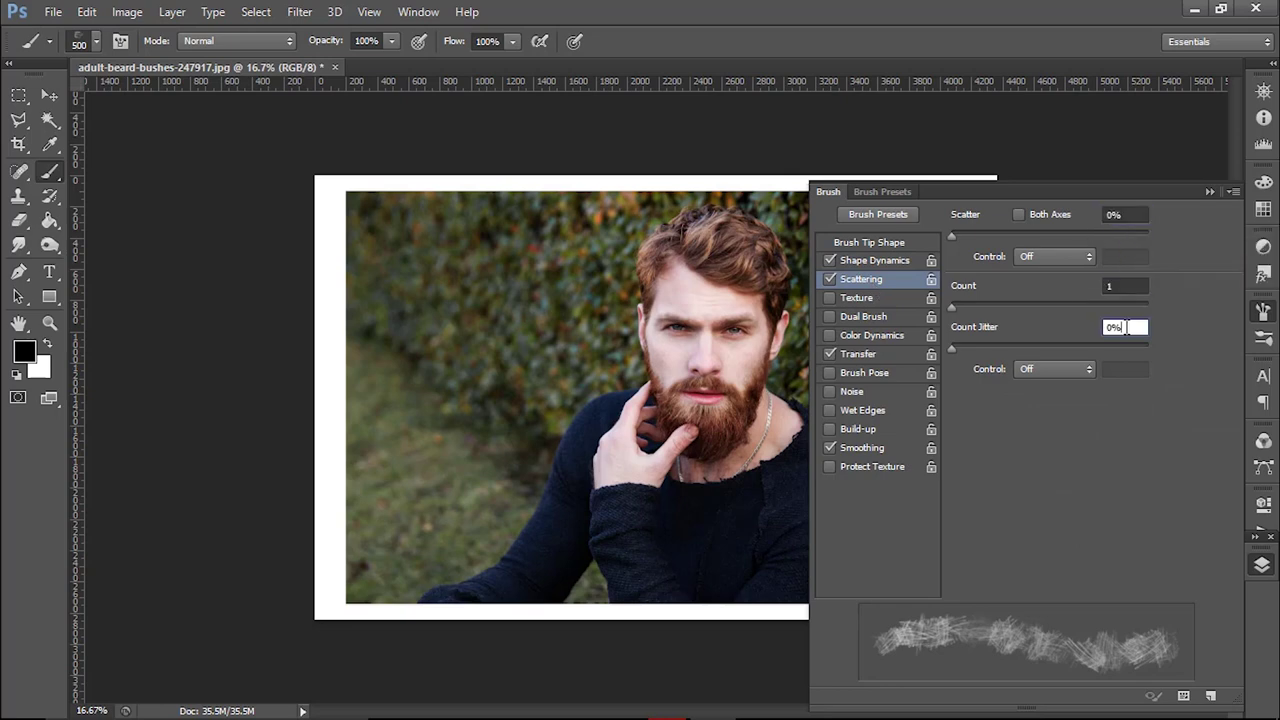
double_click(1127, 327)
type("8")
Set Transfer opacity jitter to 50% and save the brush as preset scribble_b.
left_click(871, 355)
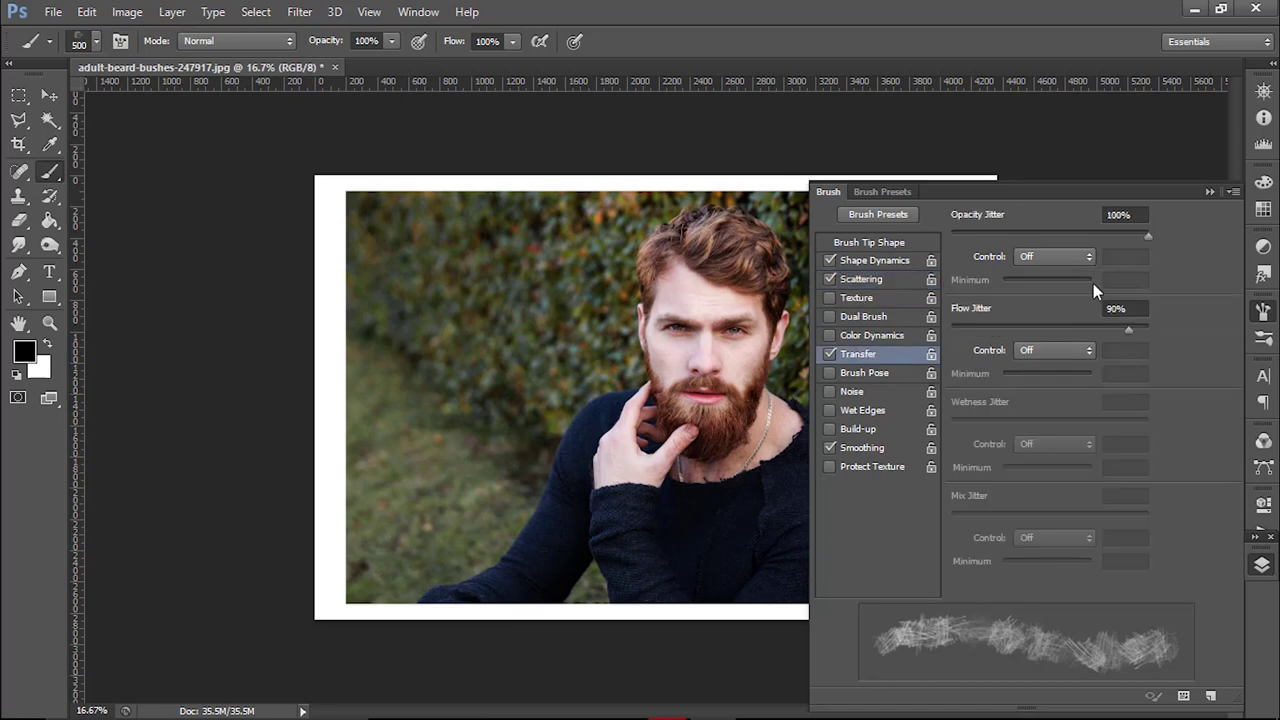
left_click(1140, 215)
left_click_drag(1146, 215, 1085, 205)
type("50")
key("Tab")
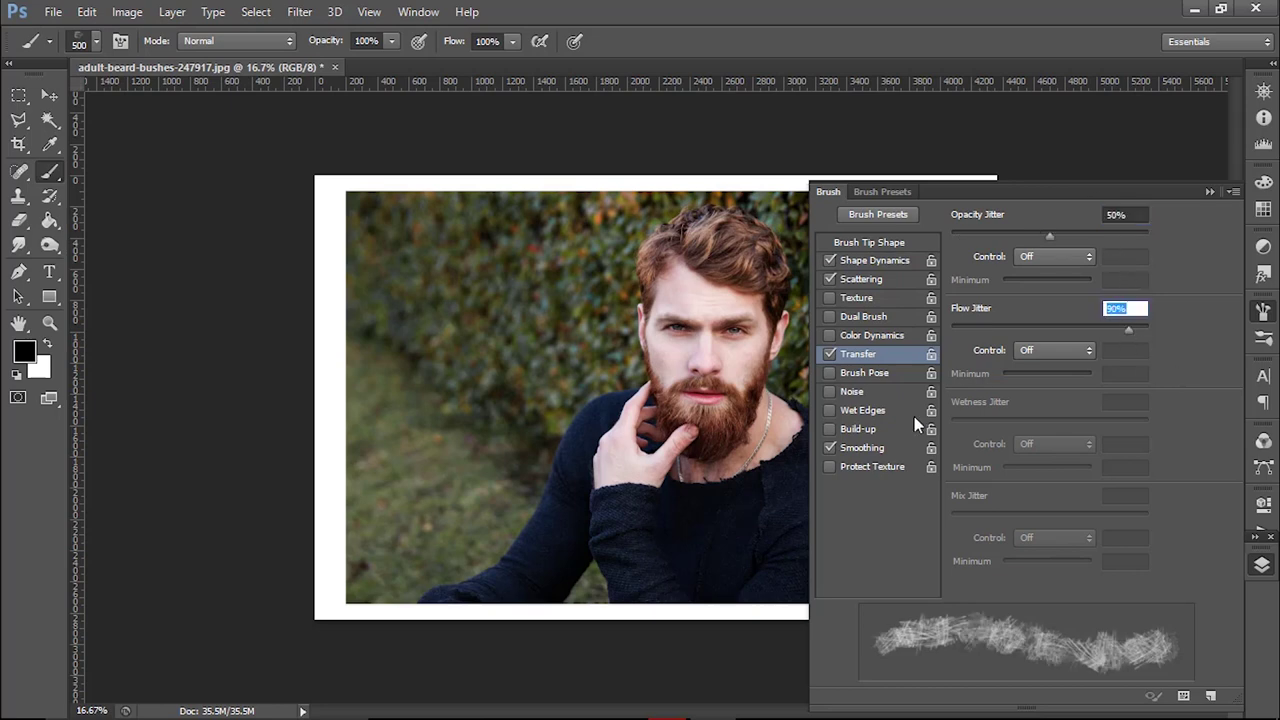
left_click(1210, 695)
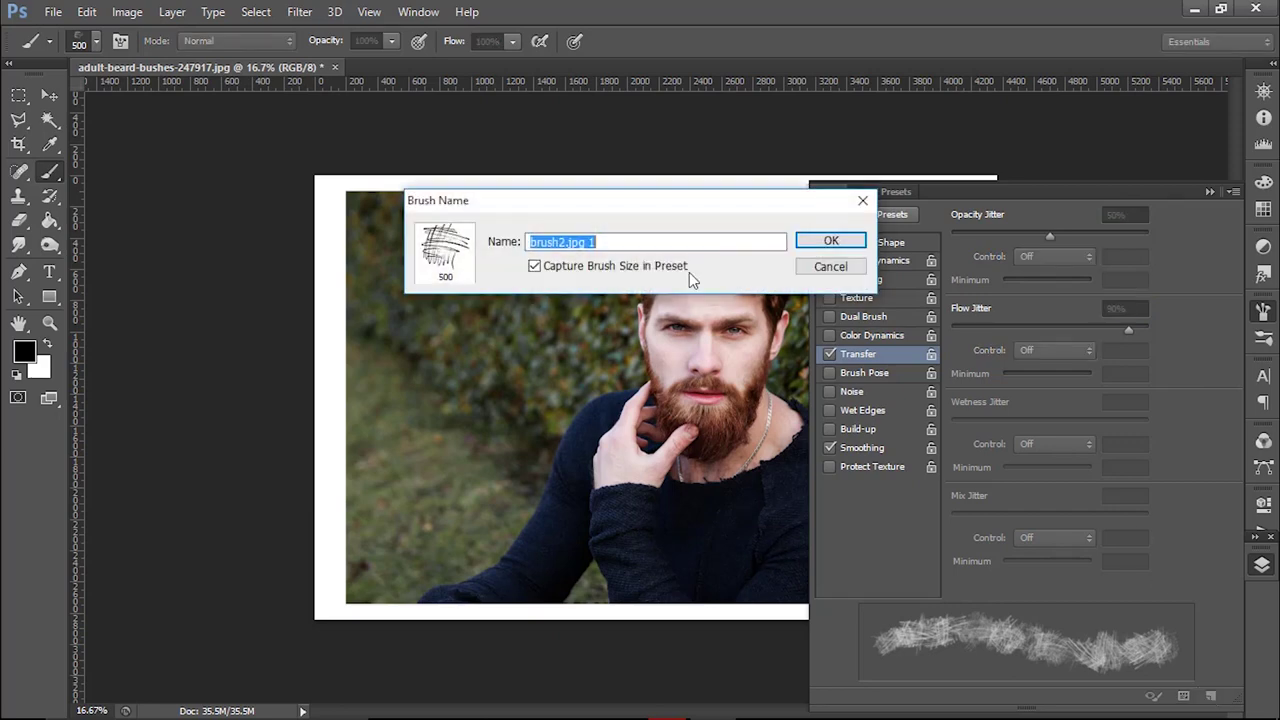
type("scribble_b2")
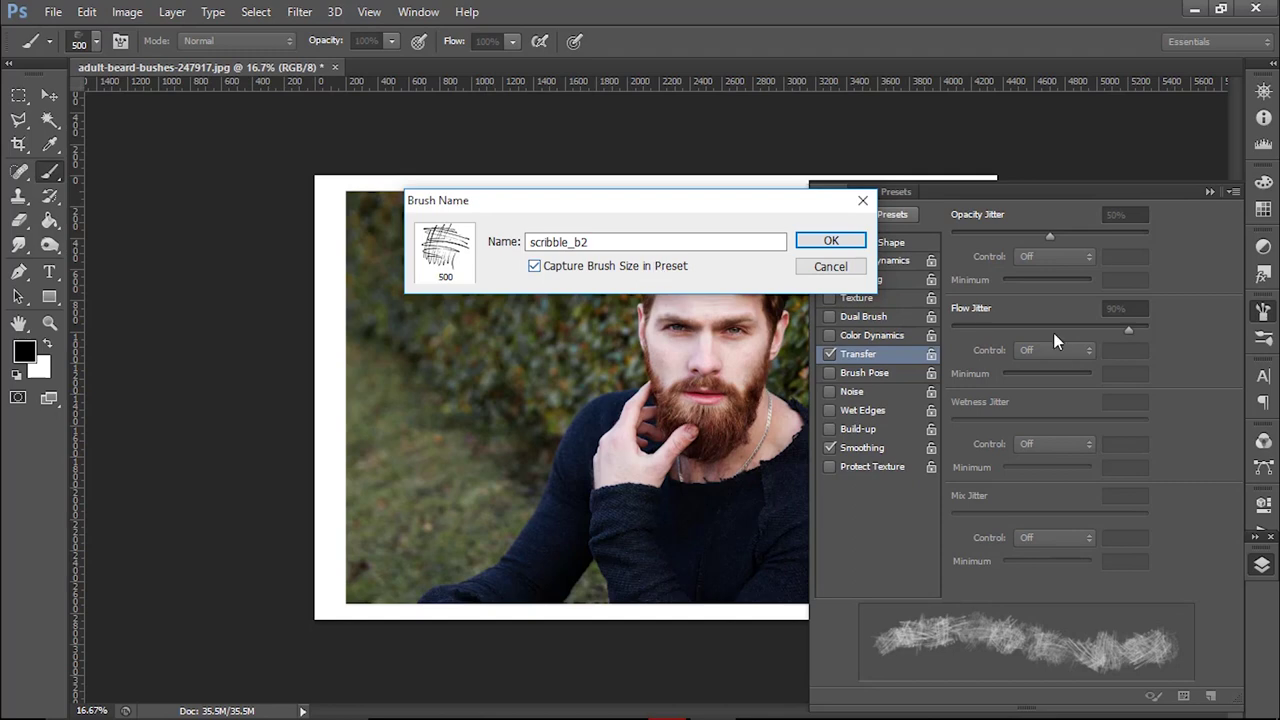
left_click(845, 240)
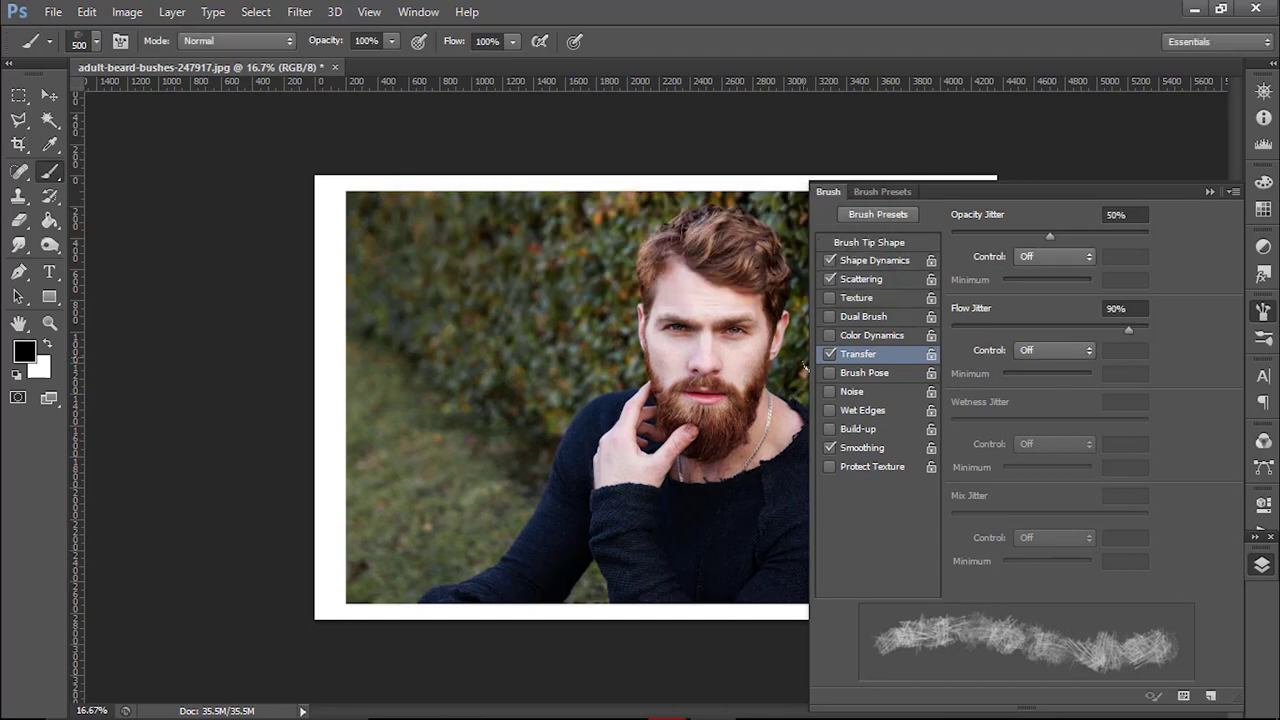
Pick the 384 scribble tip, enable Shape Dynamics, Scattering, Transfer, and set size 930 px, spacing 10%.
right_click(436, 334)
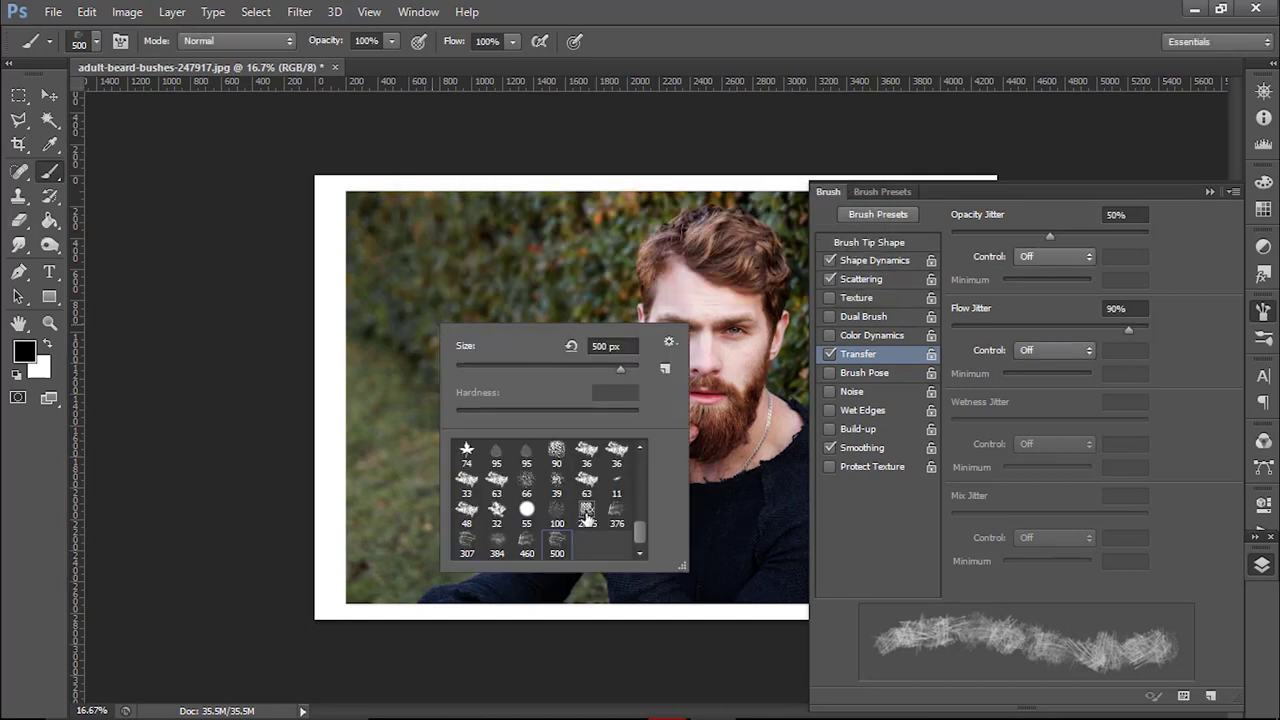
left_click(498, 545)
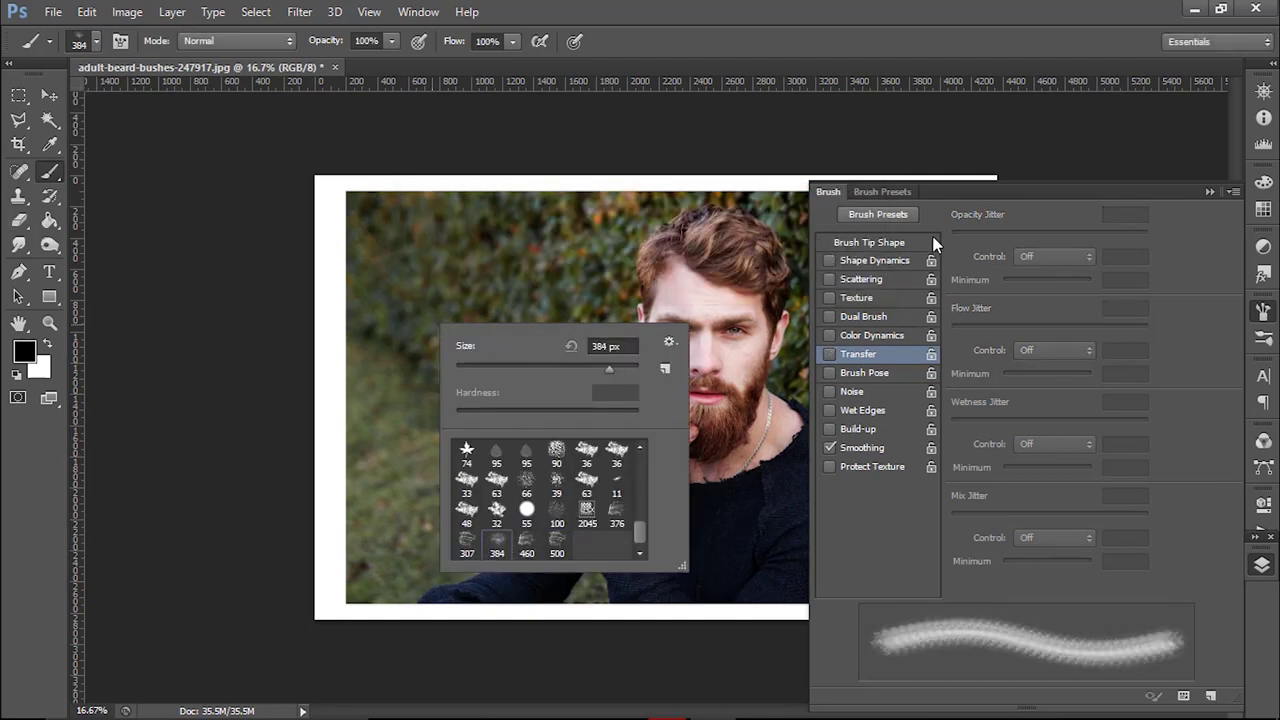
left_click(830, 262)
left_click(830, 262)
left_click(830, 279)
left_click(830, 354)
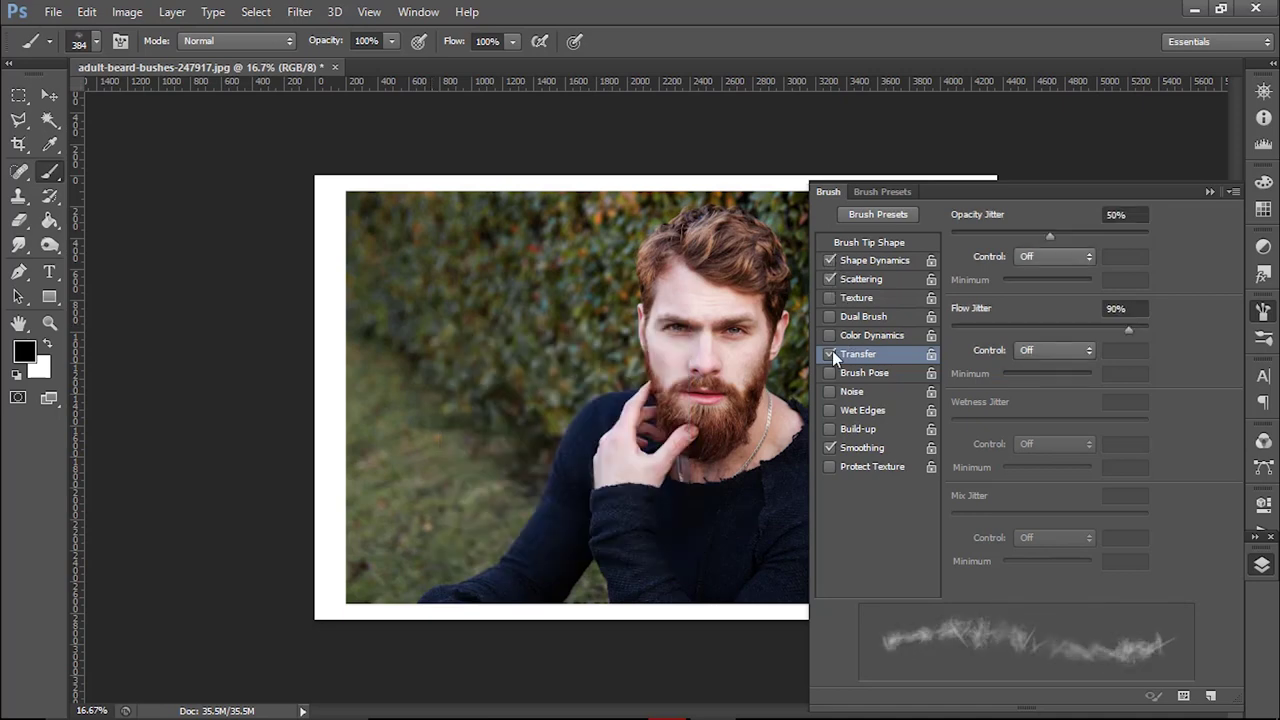
left_click(869, 242)
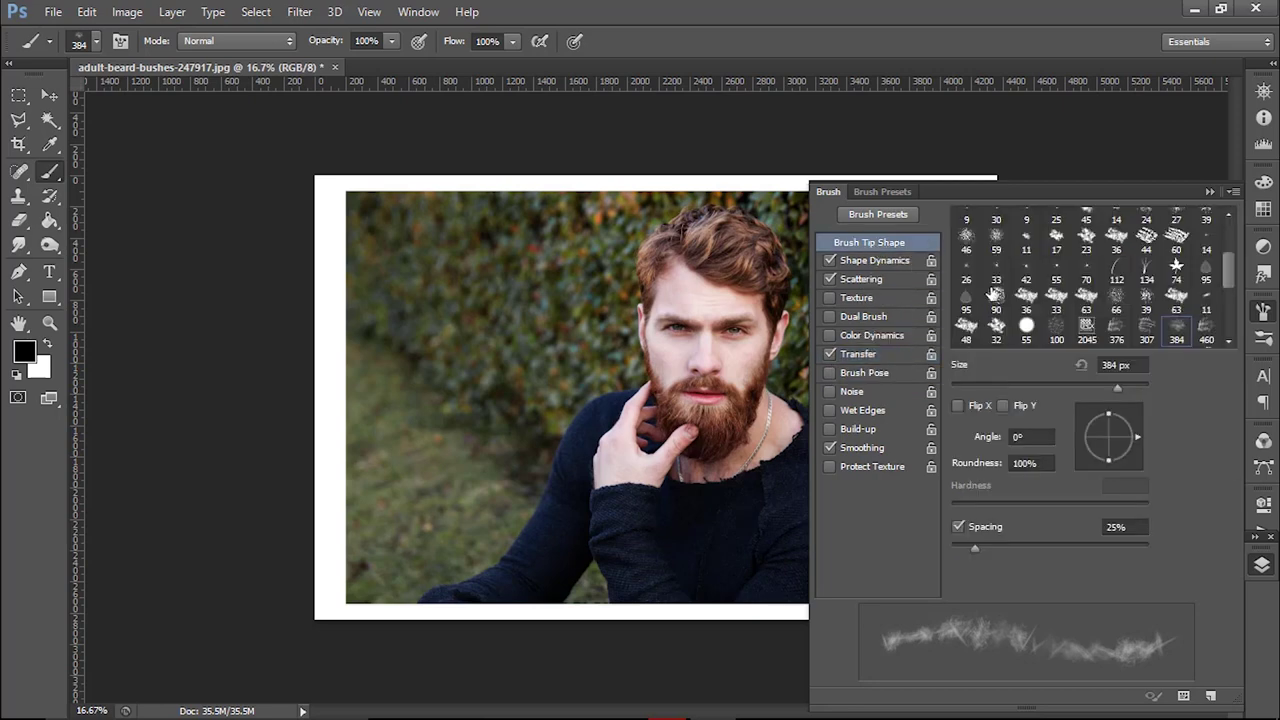
left_click(1108, 365)
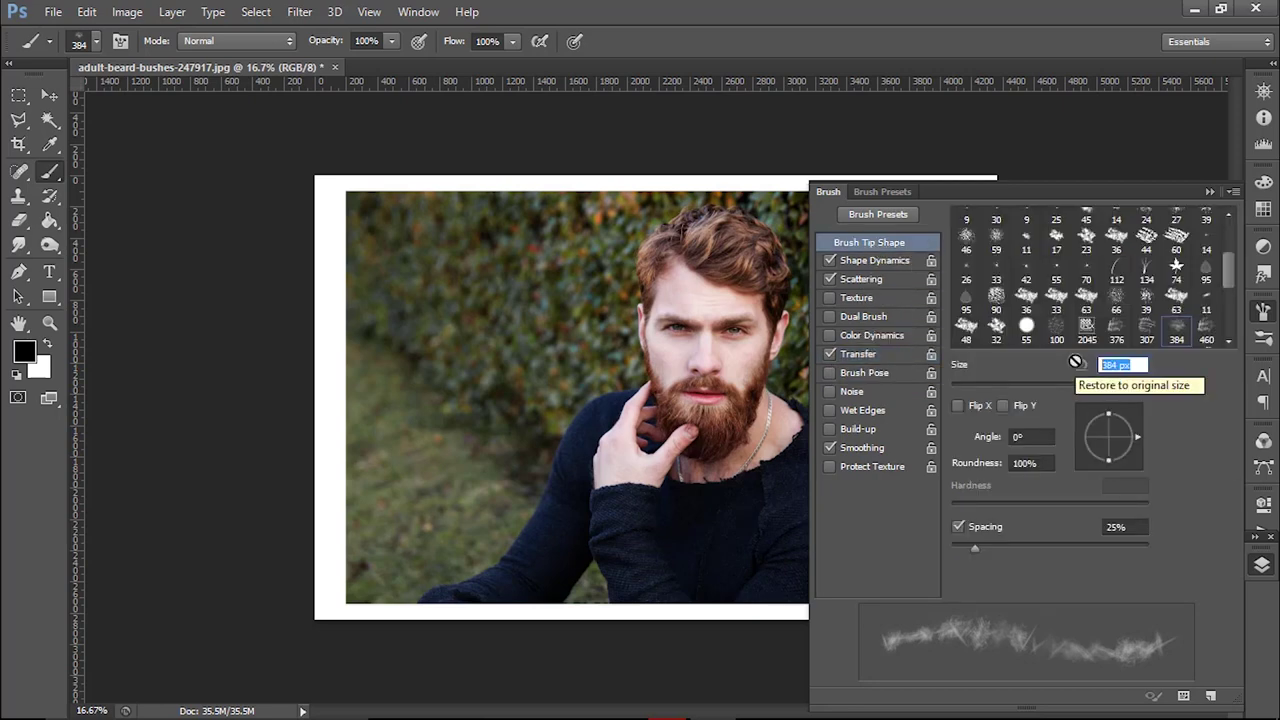
type("930")
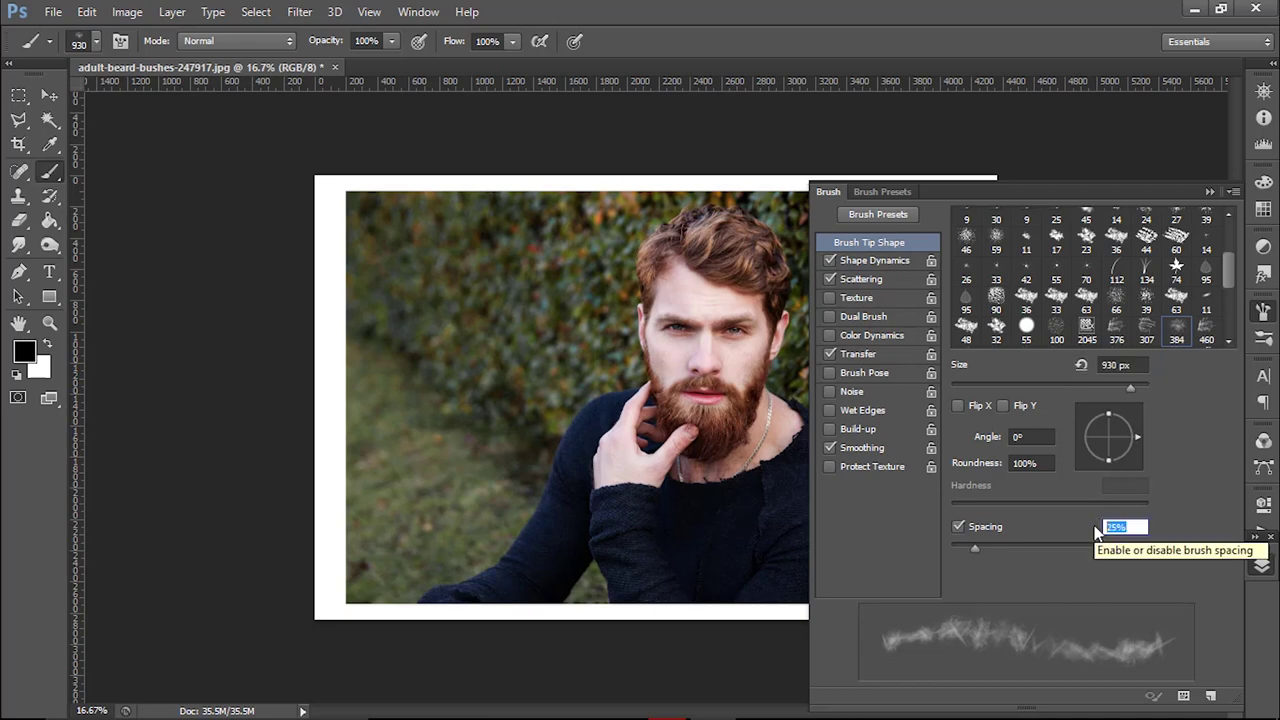
type("10")
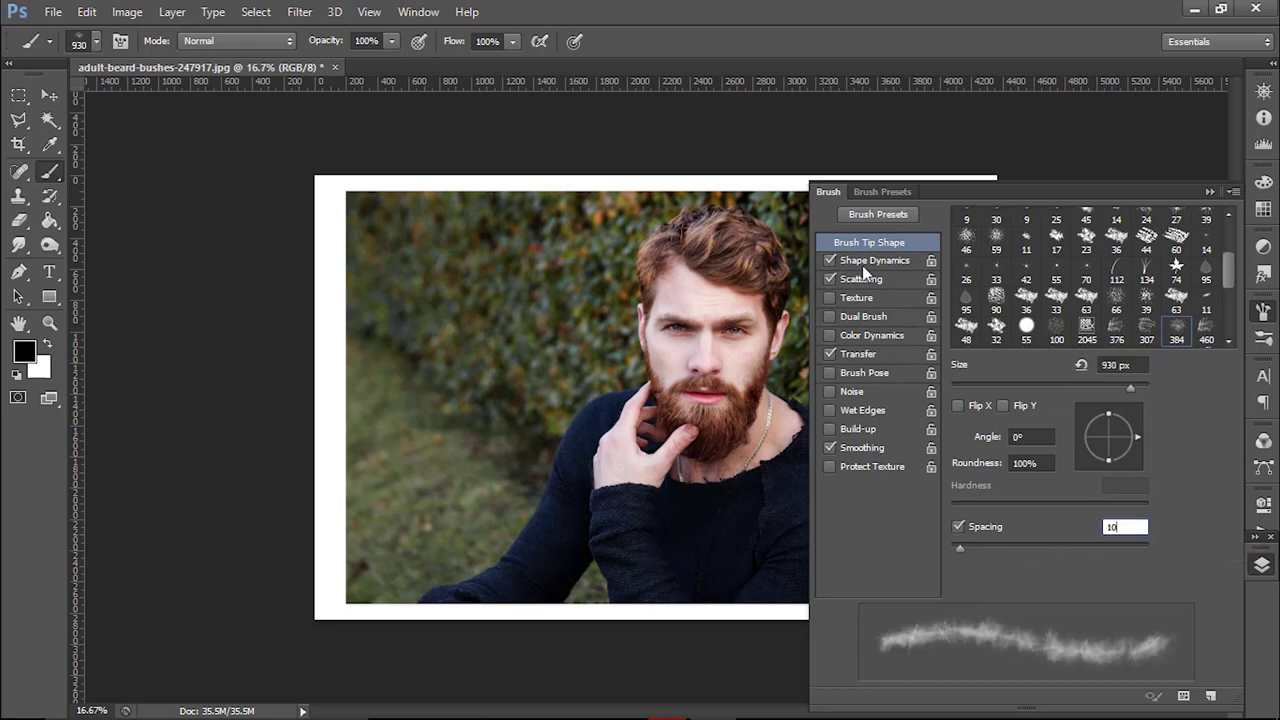
Review the Shape Dynamics, Scattering and Transfer settings, then save the brush as preset scribble.
left_click(862, 265)
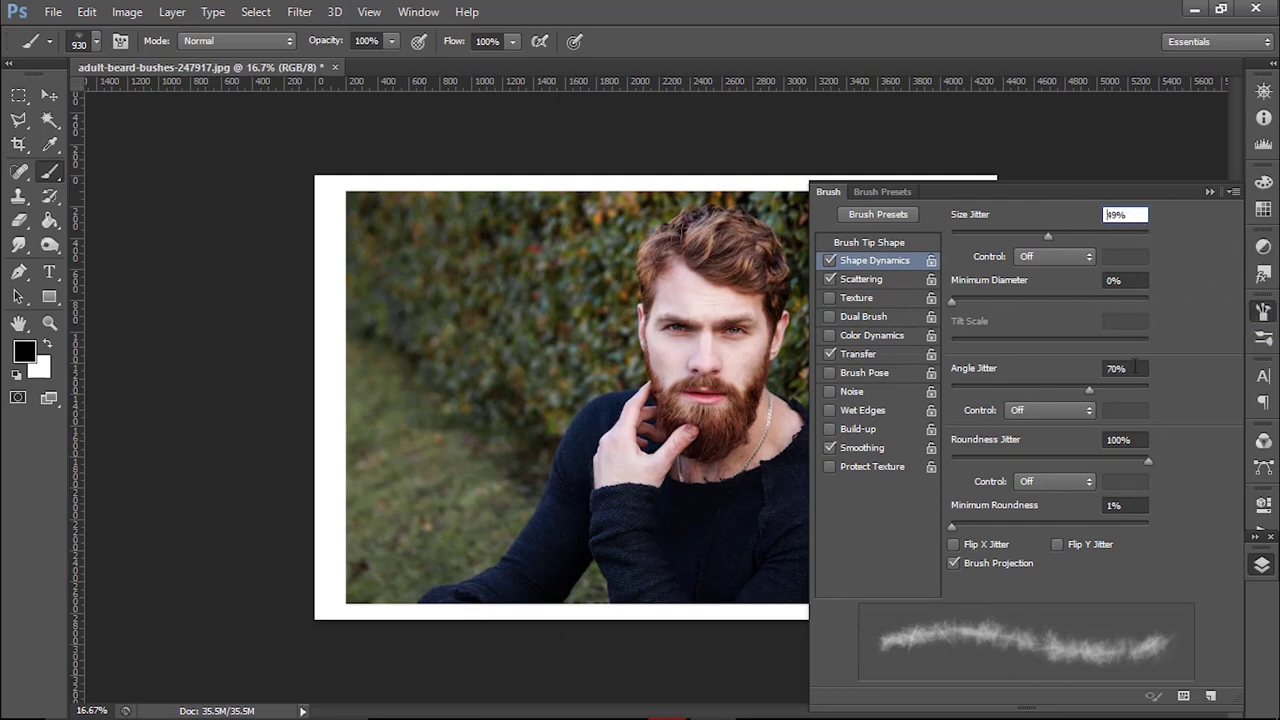
left_click(862, 284)
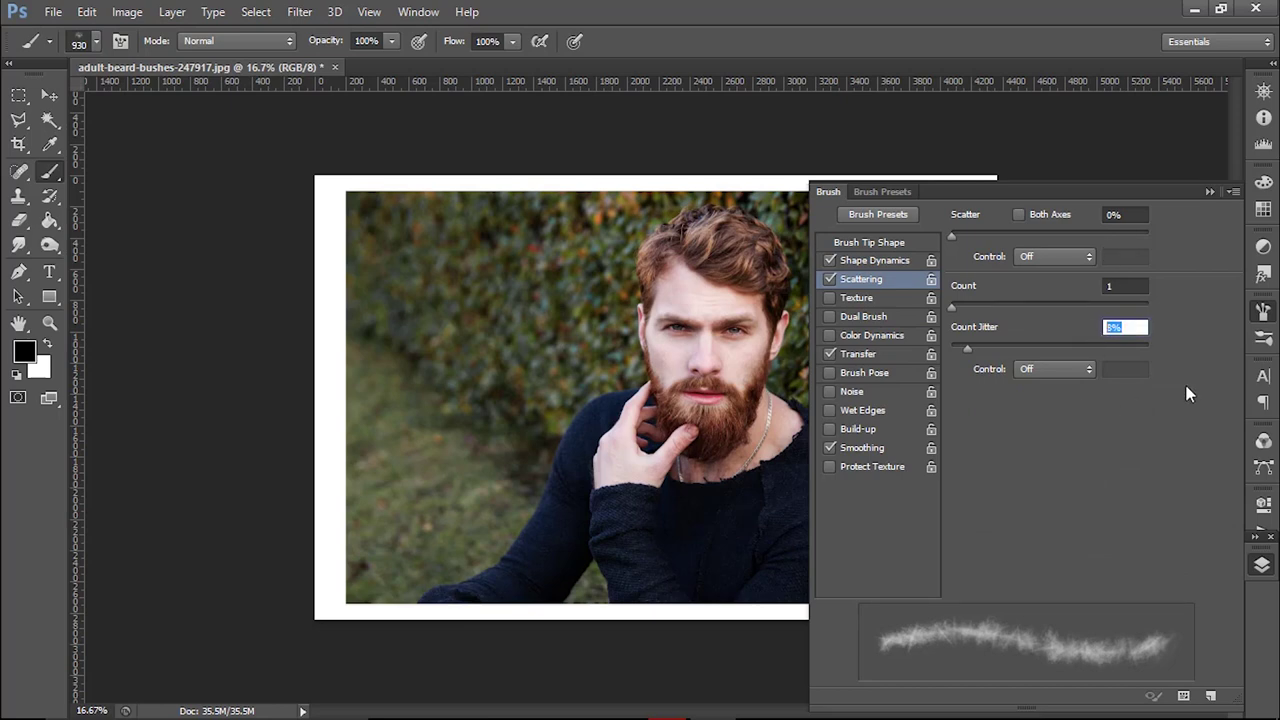
left_click(862, 355)
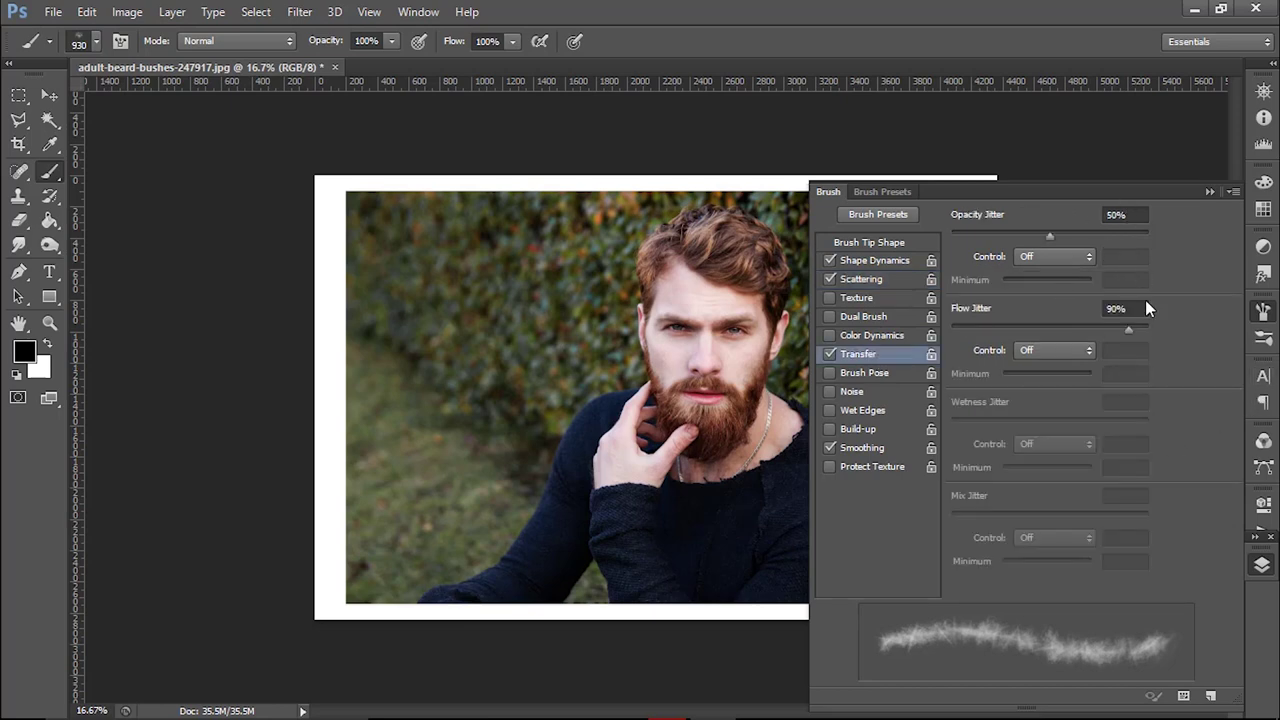
left_click(1213, 698)
left_click(630, 252)
type("scribble_b3")
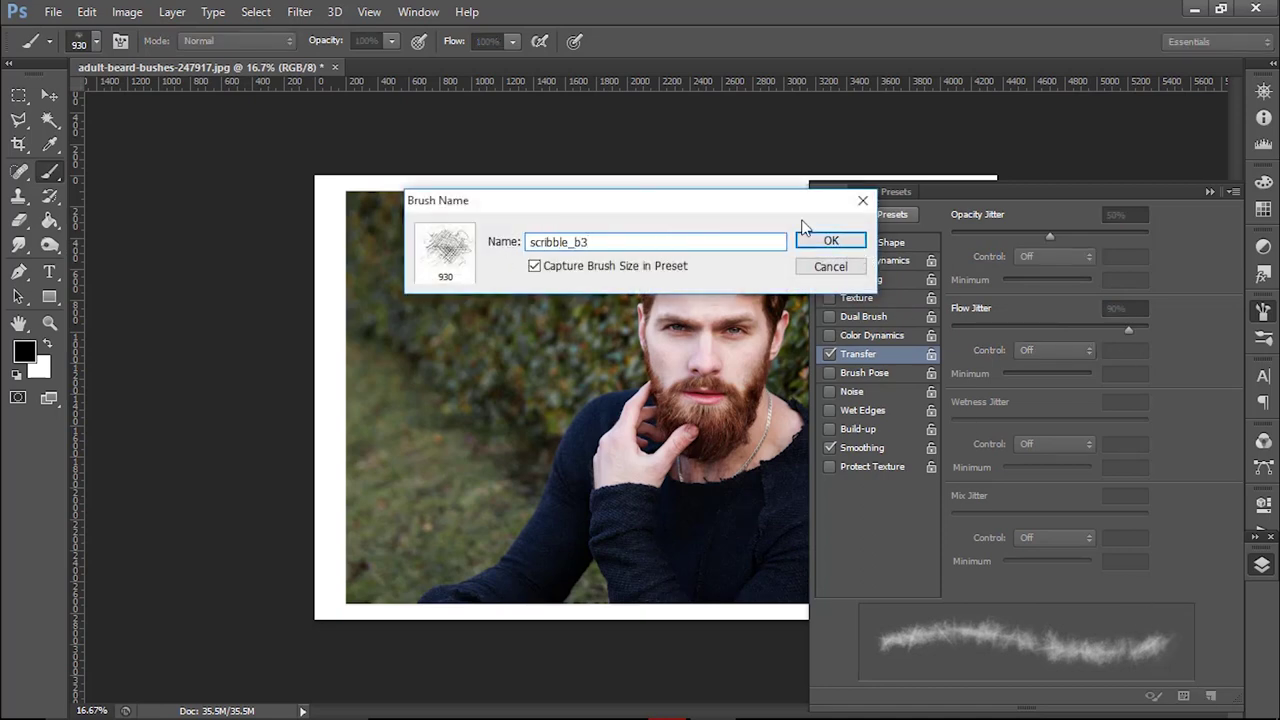
left_click(831, 240)
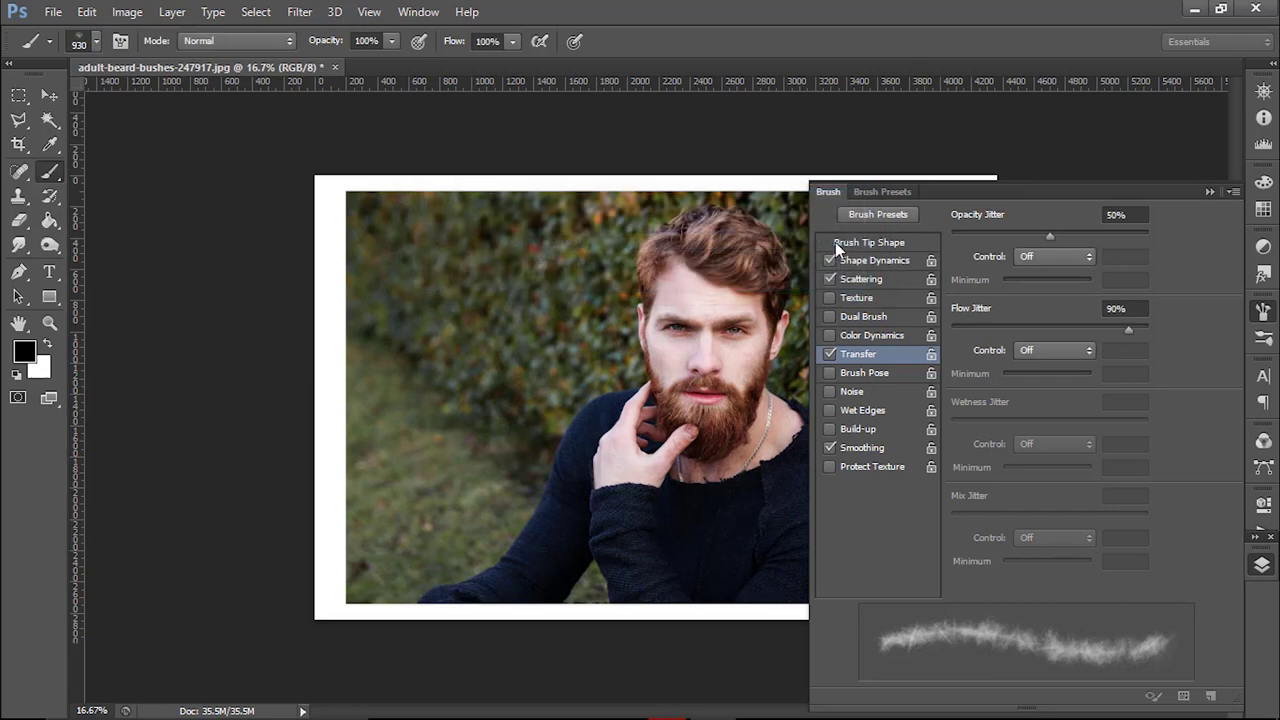
left_click(1208, 191)
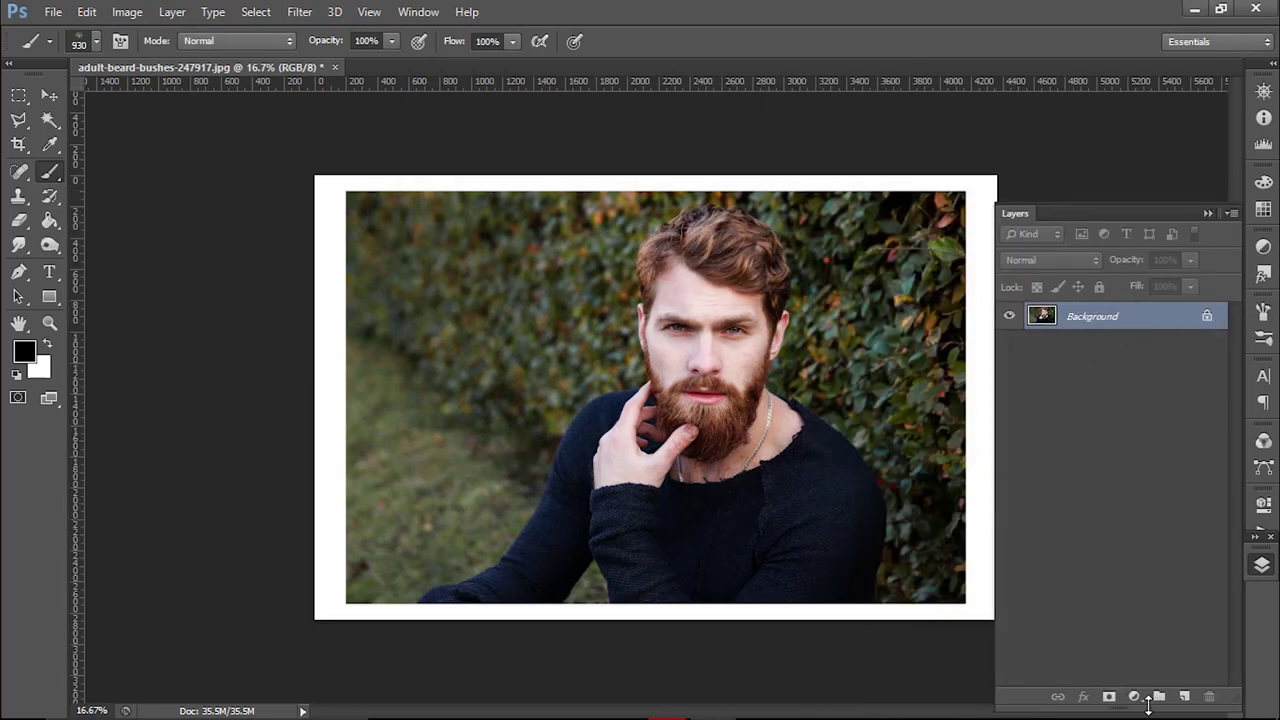
Add a new layer named base and choose a soft round 385 px brush with 0% hardness.
left_click(1187, 698)
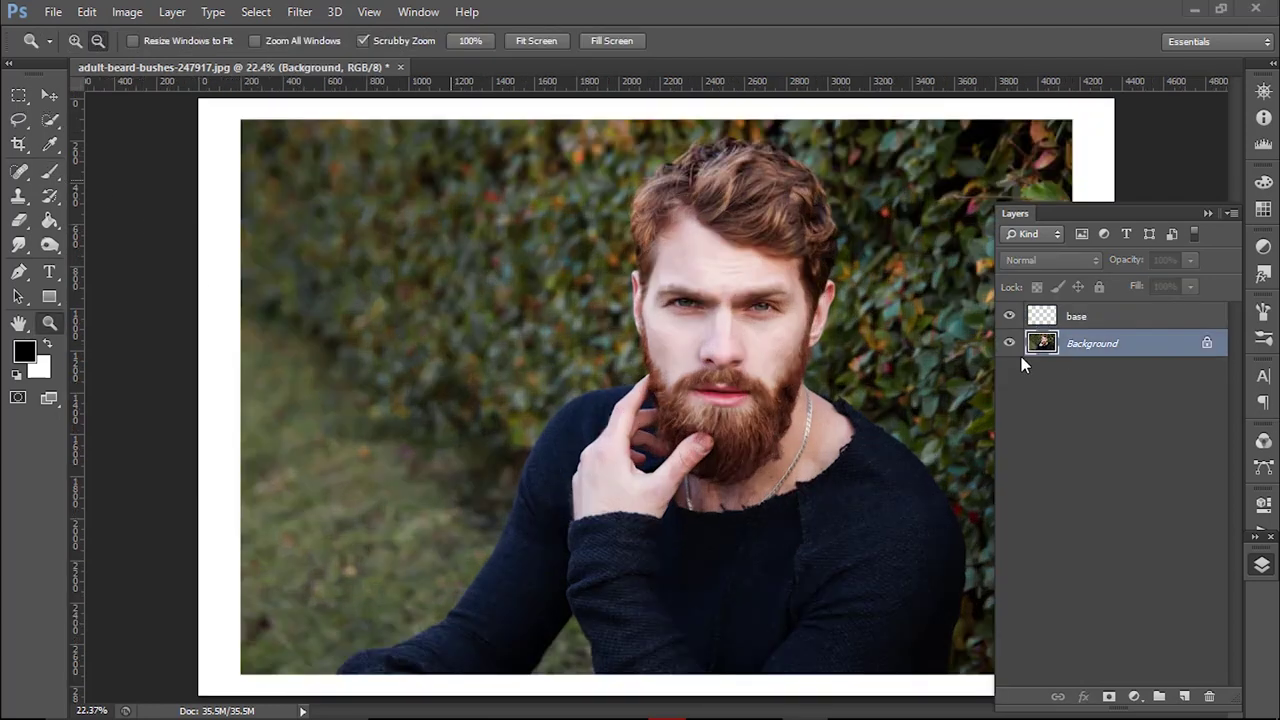
left_click(50, 171)
right_click(697, 287)
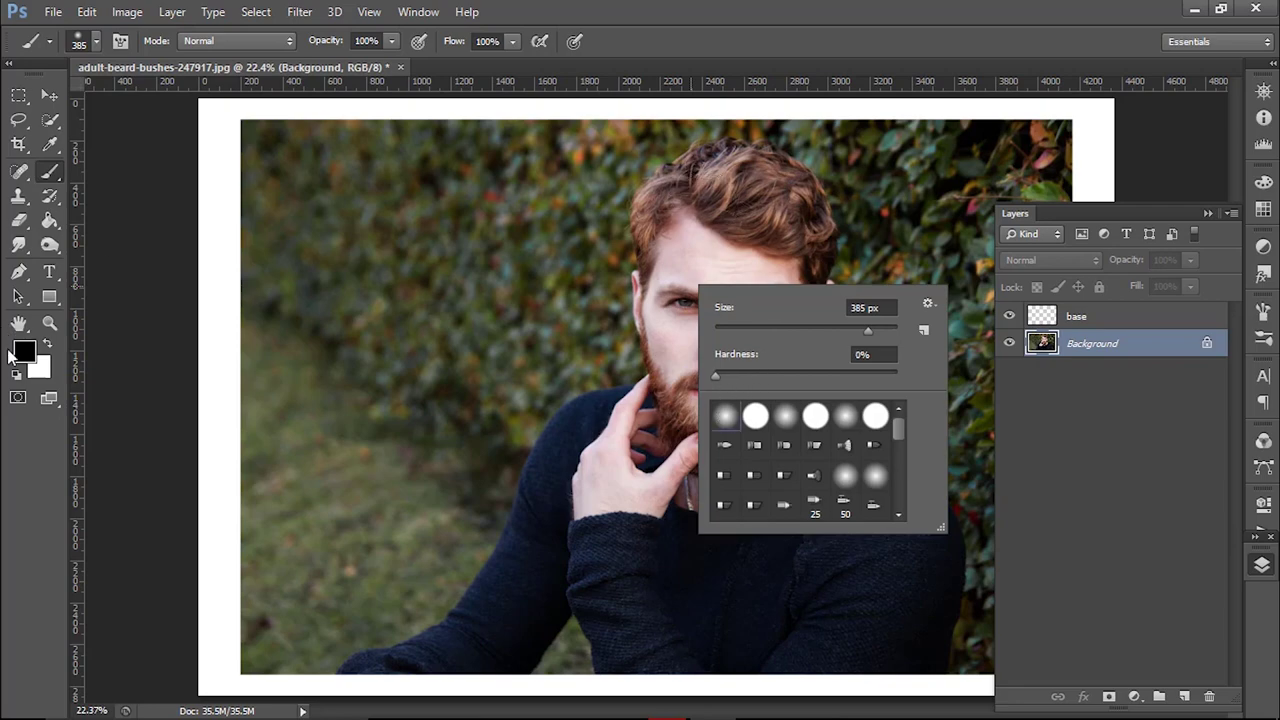
left_click(28, 353)
Set the foreground colour to bright green 00ff06 and select the base layer.
left_click(1031, 439)
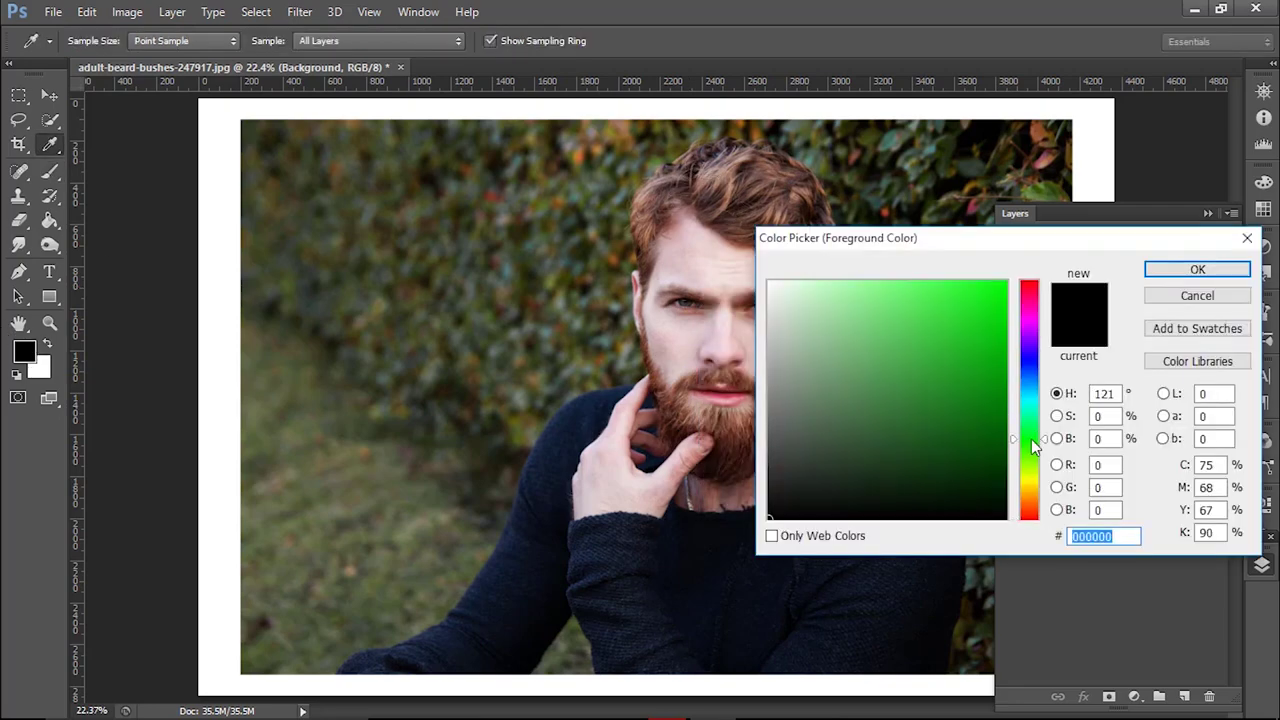
left_click_drag(944, 311, 1022, 265)
left_click(1196, 268)
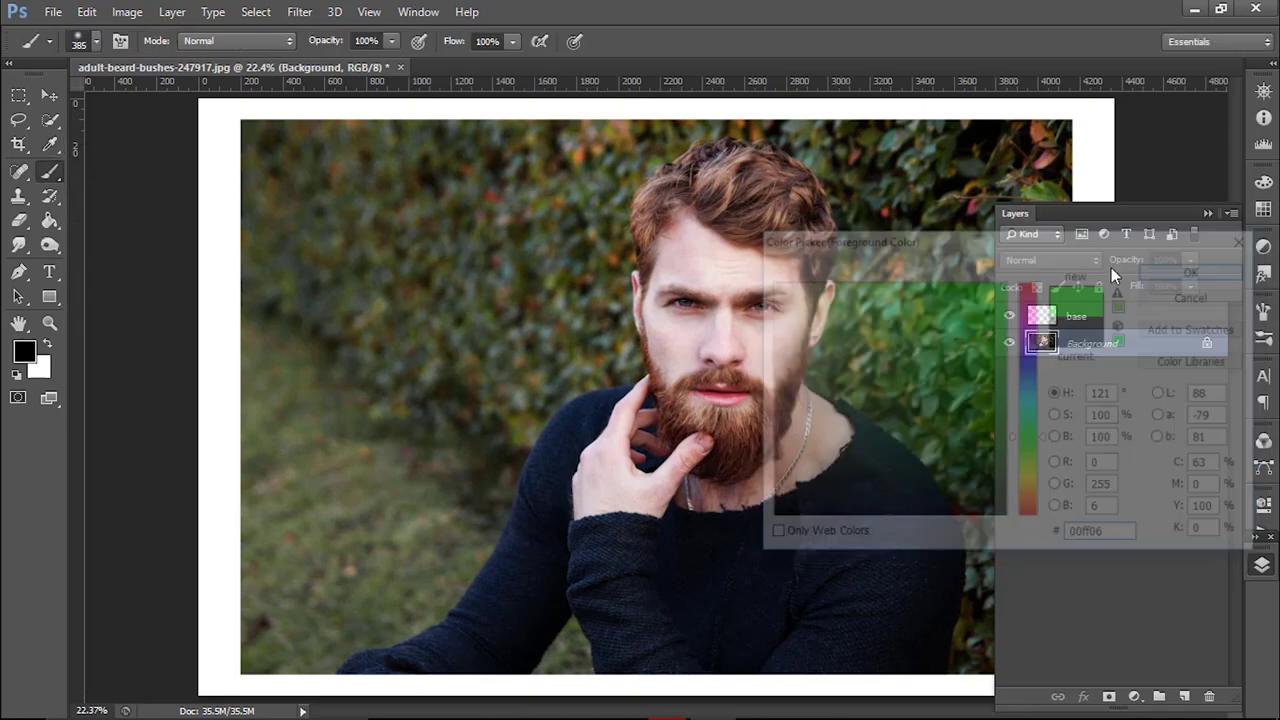
left_click(1090, 316)
Paint green over the hair, face, beard, both ears, neck and right shoulder.
left_click_drag(650, 215, 508, 420)
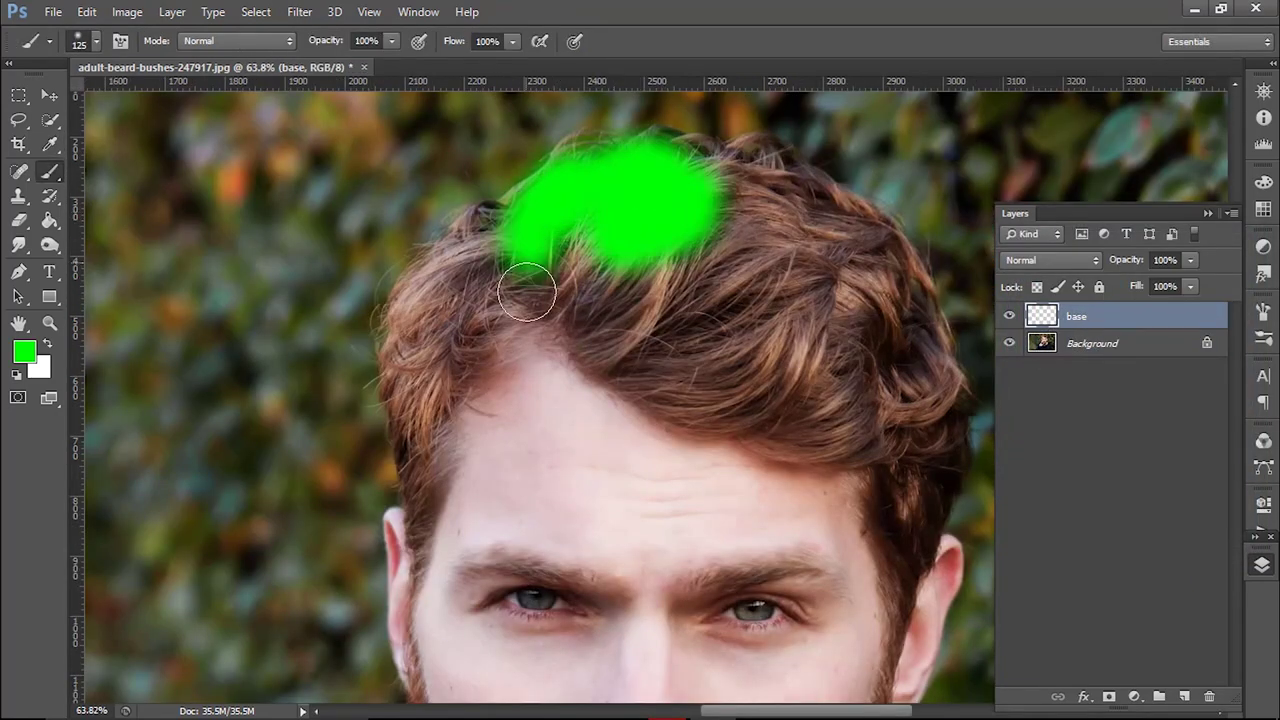
key("ctrl+minus")
key("bracketright")
key("bracketright")
key("bracketright")
mouse_move(666, 423)
left_mouse_down()
mouse_move(643, 503)
mouse_move(700, 457)
mouse_move(691, 423)
mouse_move(800, 500)
mouse_move(553, 455)
left_mouse_up()
scroll(606, 363, "up", 5)
mouse_move(648, 428)
left_mouse_down()
mouse_move(714, 306)
mouse_move(803, 385)
mouse_move(794, 354)
mouse_move(837, 446)
mouse_move(734, 491)
left_mouse_up()
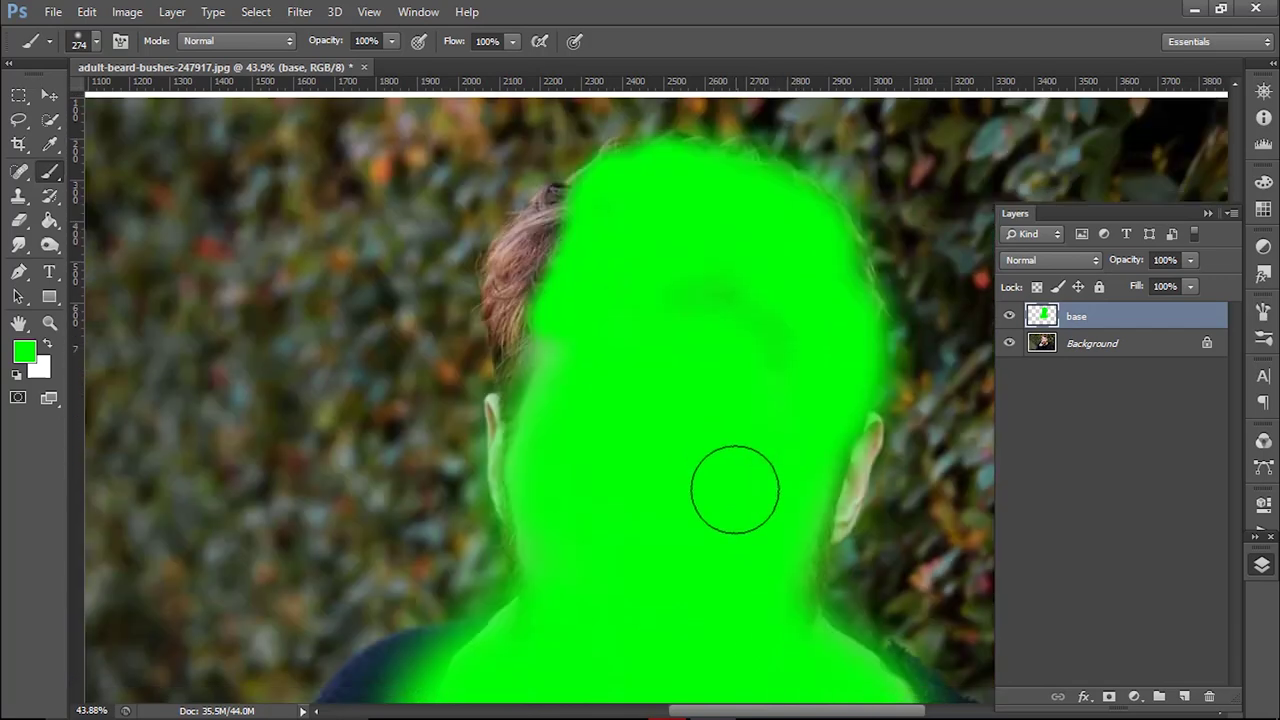
scroll(734, 491, "down", 5)
key("bracketleft")
key("bracketleft")
key("bracketleft")
mouse_move(877, 352)
left_mouse_down()
mouse_move(789, 509)
mouse_move(935, 645)
left_mouse_up()
mouse_move(505, 485)
left_mouse_down()
mouse_move(520, 443)
mouse_move(514, 329)
mouse_move(501, 315)
left_mouse_up()
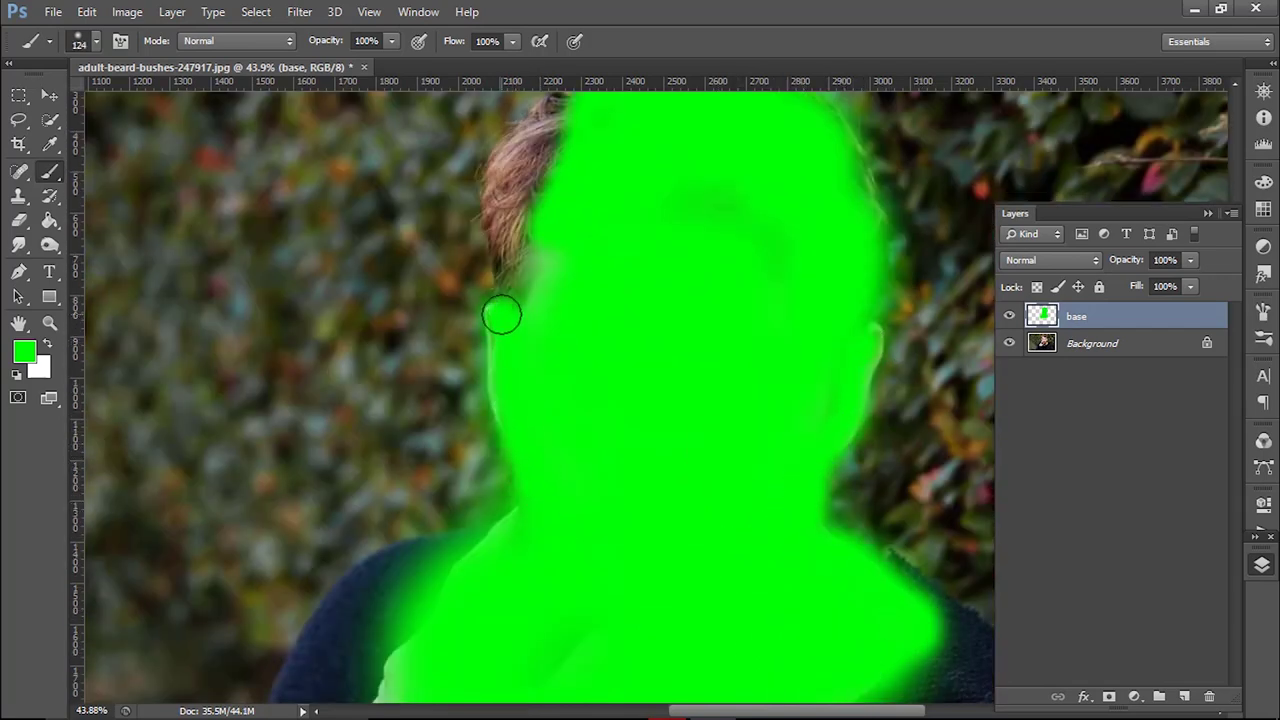
Fill the remaining green gaps at the hair edges, right side of the head and lower-left shoulder.
scroll(589, 329, "up", 2)
scroll(589, 329, "up", 2)
mouse_move(523, 446)
left_mouse_down()
mouse_move(509, 300)
mouse_move(535, 295)
mouse_move(525, 316)
left_mouse_up()
left_click_drag(700, 225, 749, 407)
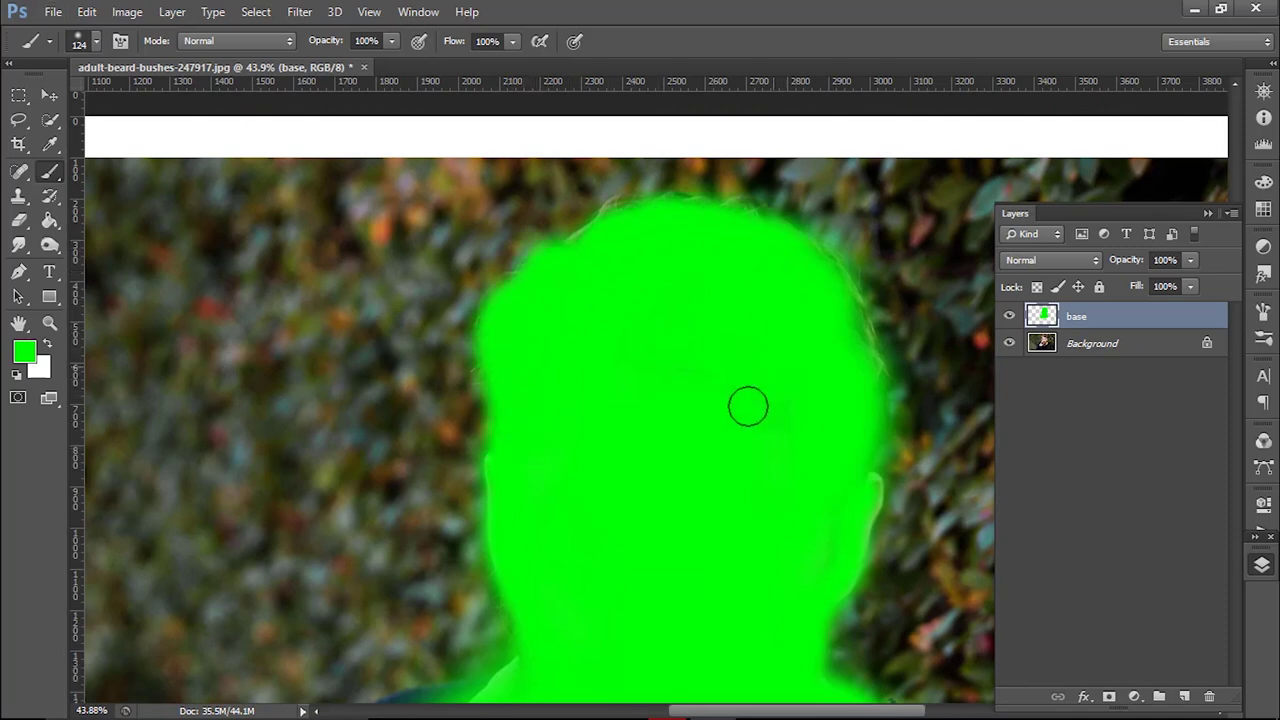
left_click_drag(858, 486, 834, 411)
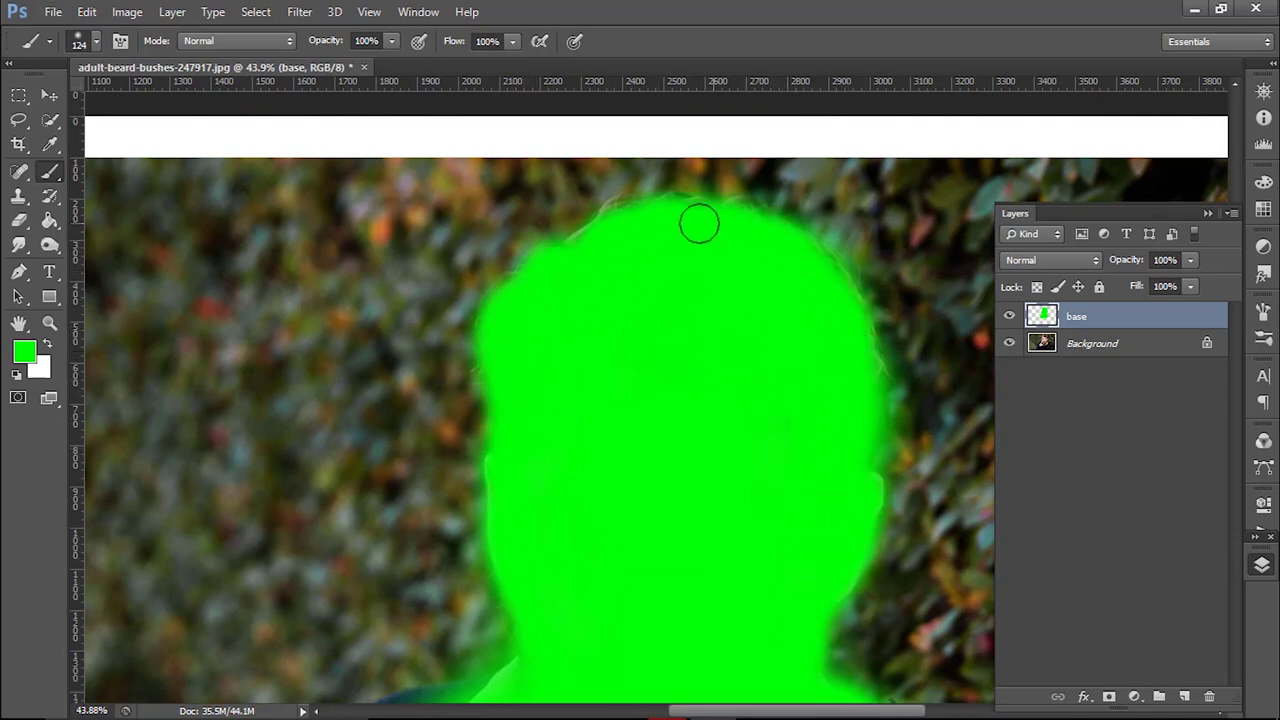
scroll(699, 224, "down", 2)
scroll(646, 331, "down", 3)
mouse_move(751, 529)
left_mouse_down()
mouse_move(500, 570)
mouse_move(443, 486)
mouse_move(506, 374)
mouse_move(437, 377)
mouse_move(417, 462)
mouse_move(360, 537)
mouse_move(720, 508)
left_mouse_up()
scroll(720, 508, "down", 5)
Select the Background layer and add a Solid Color fill layer.
left_click(1083, 345)
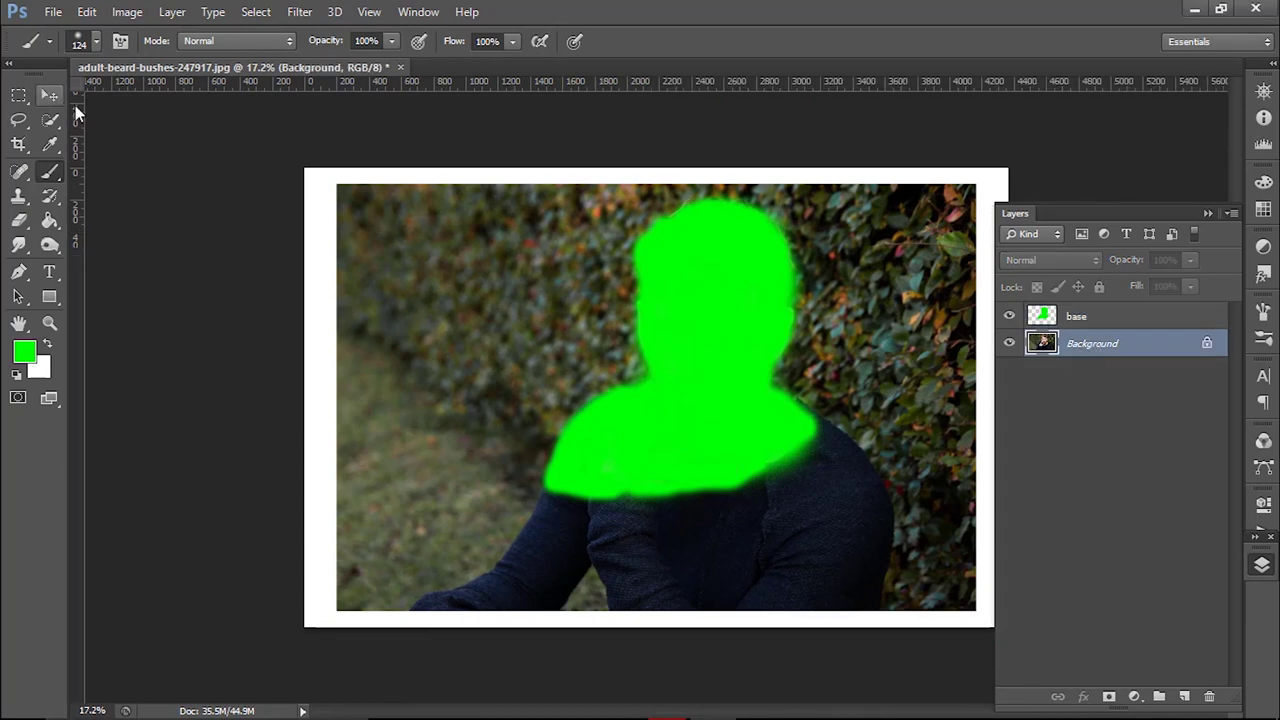
left_click(1134, 697)
left_click(1168, 294)
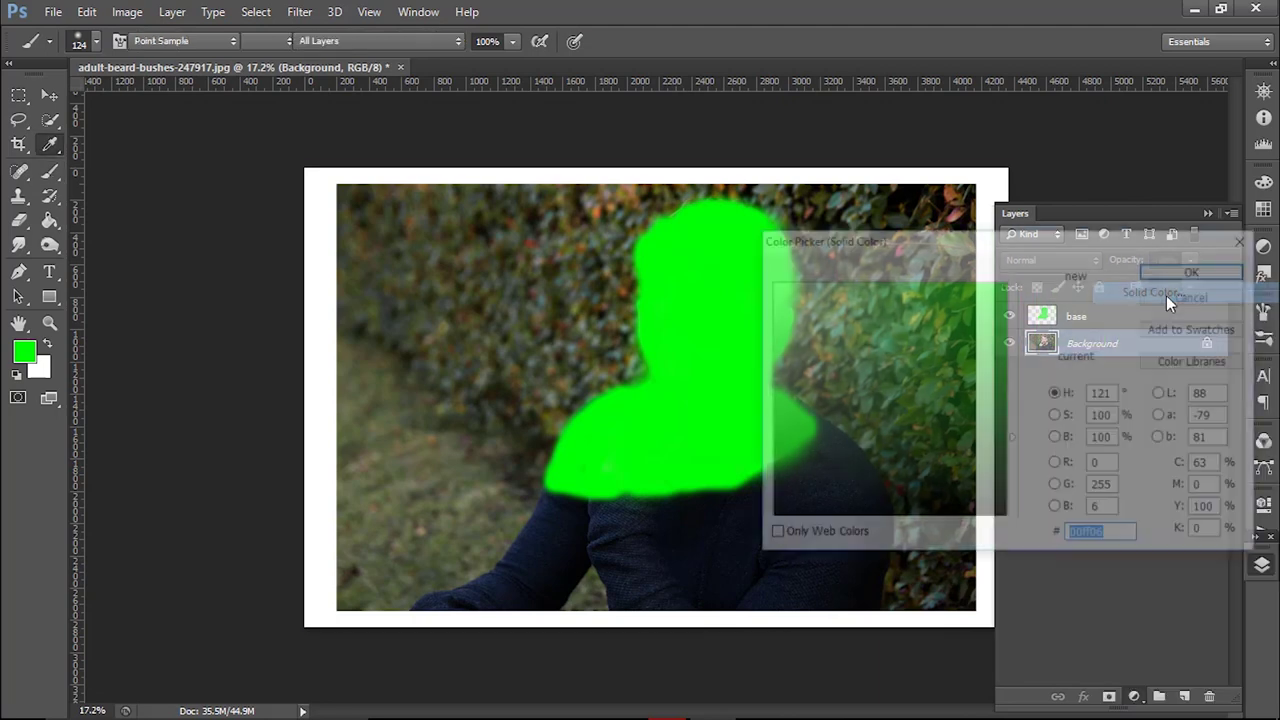
Set the Solid Color fill layer's colour to white.
type("000000")
left_click_drag(781, 291, 733, 261)
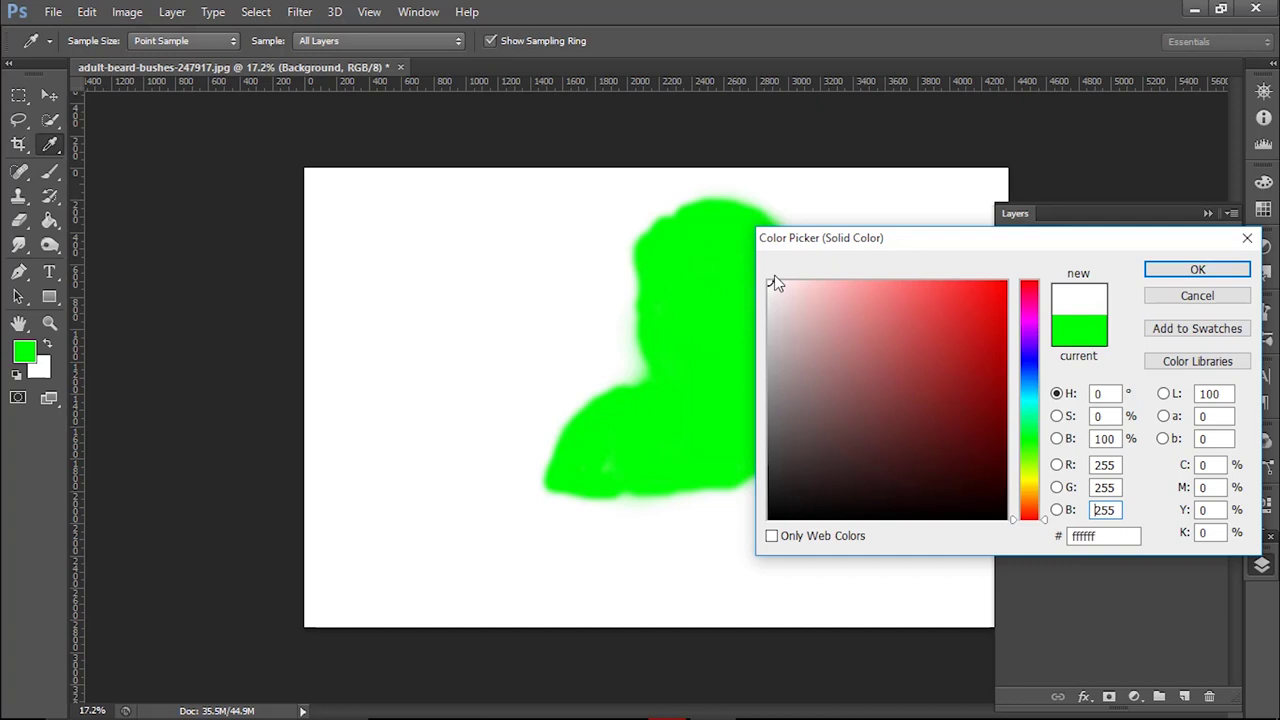
left_click(1175, 268)
Switch to the Brush with default colours and add a new empty layer above base.
key("b")
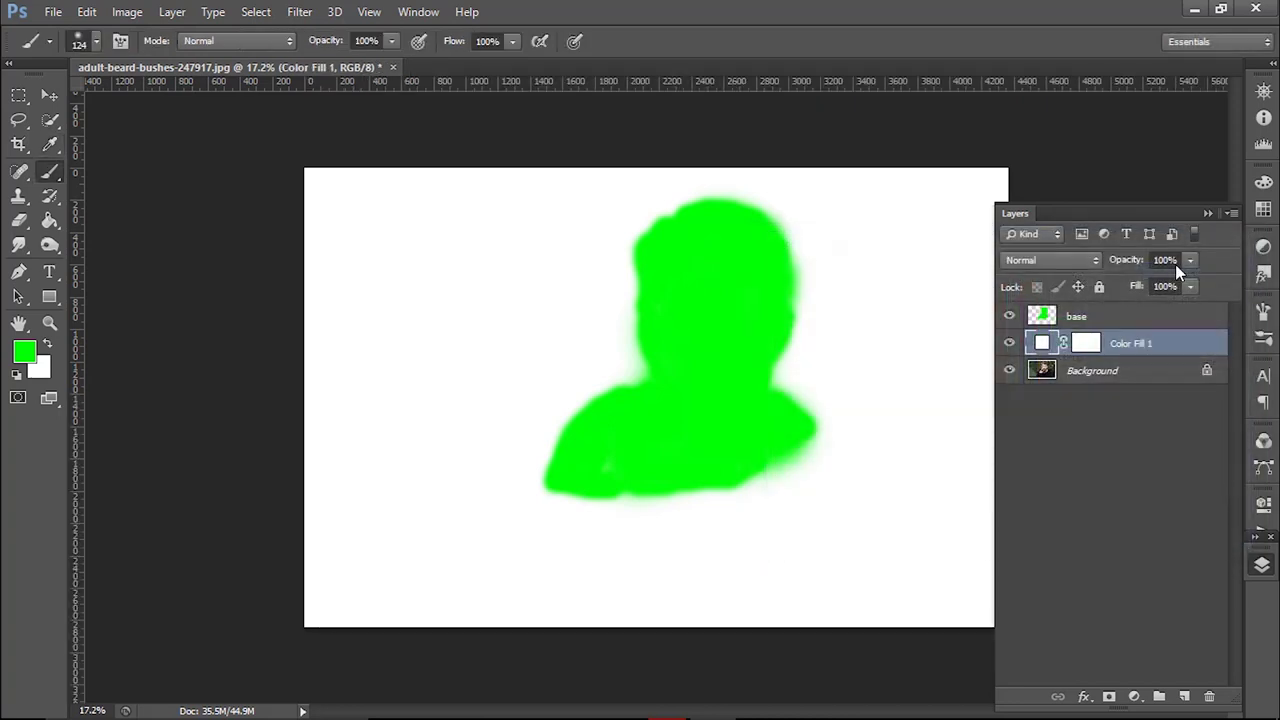
key("d")
left_click(1158, 318)
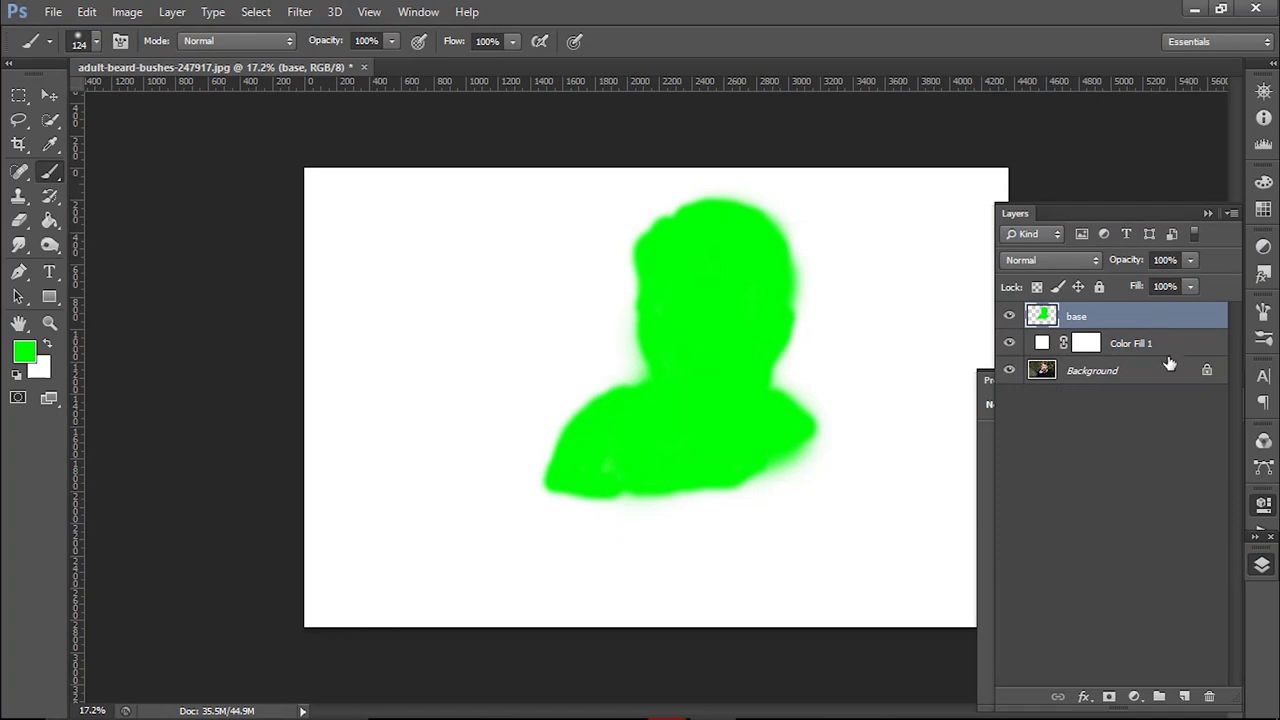
left_click(1184, 697)
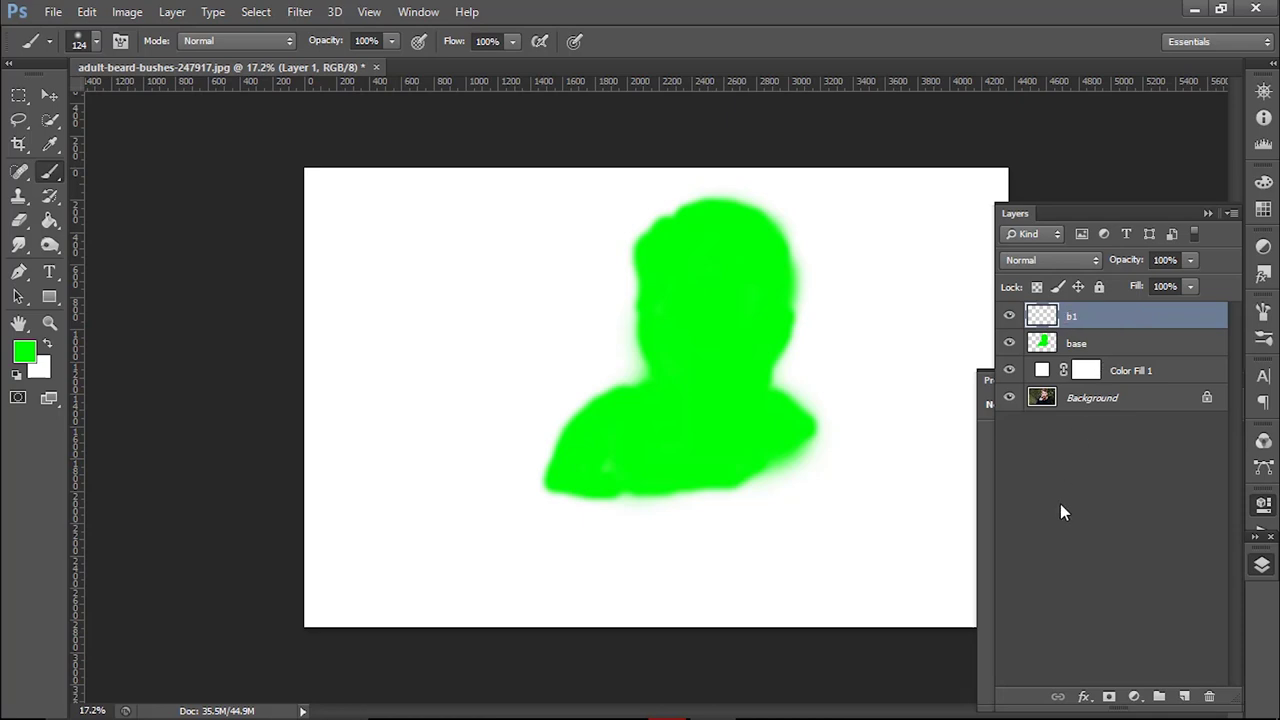
Name the new layer b1 and set the foreground colour to black 000000.
key("Return")
left_click(24, 351)
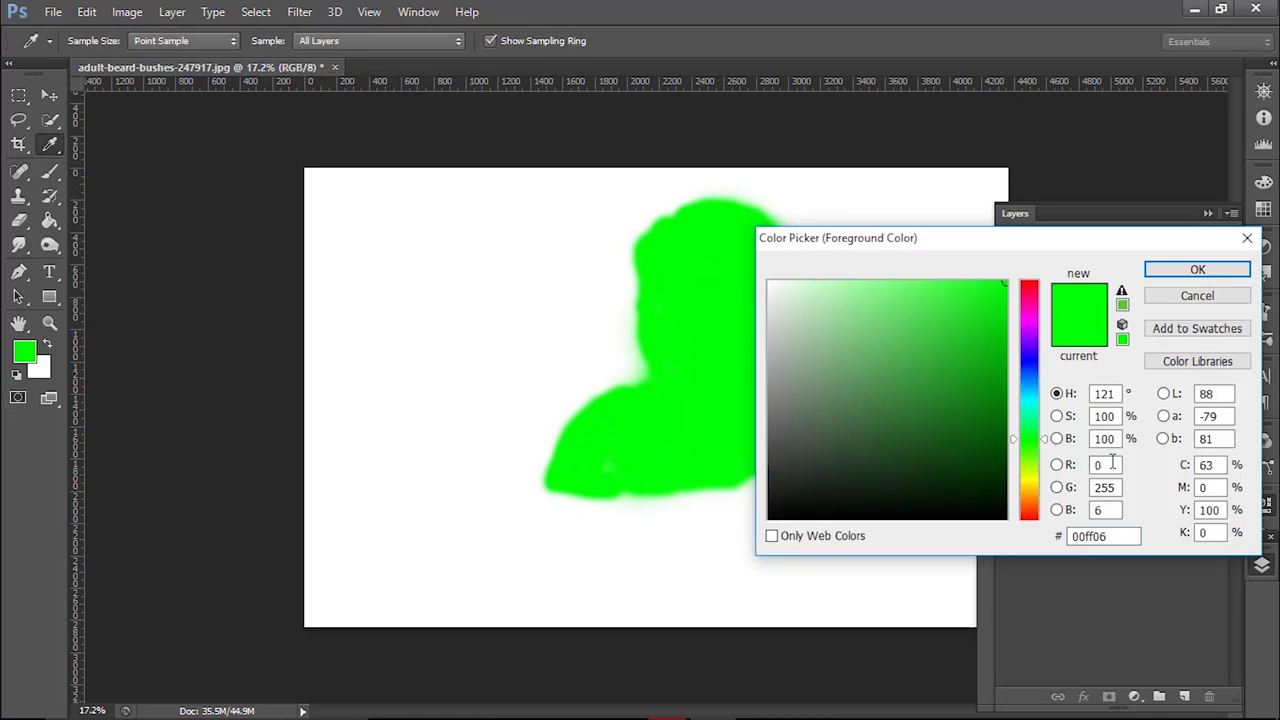
double_click(1091, 487)
type("0")
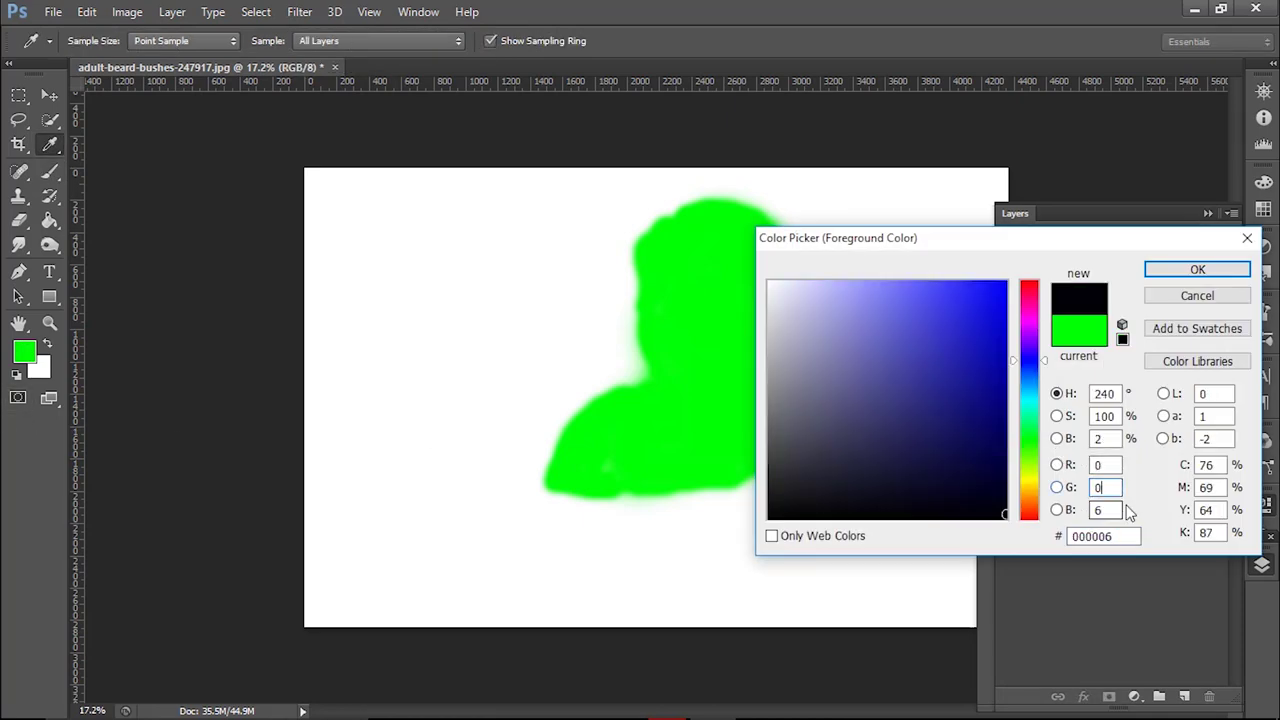
type("0")
left_click(1160, 270)
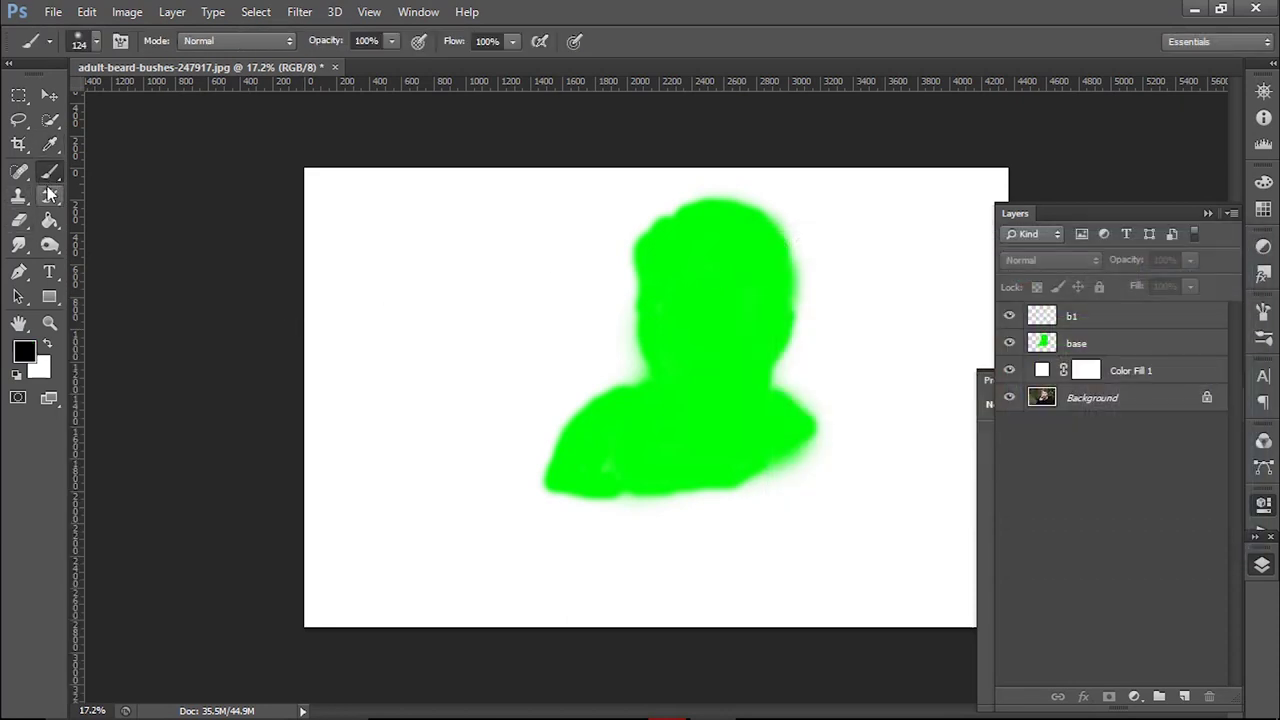
Choose the large scribbled hatch brush preset and make b1 the active layer.
right_click(561, 322)
scroll(686, 543, "down", 5)
scroll(686, 543, "down", 3)
scroll(687, 543, "down", 3)
scroll(686, 543, "down", 1)
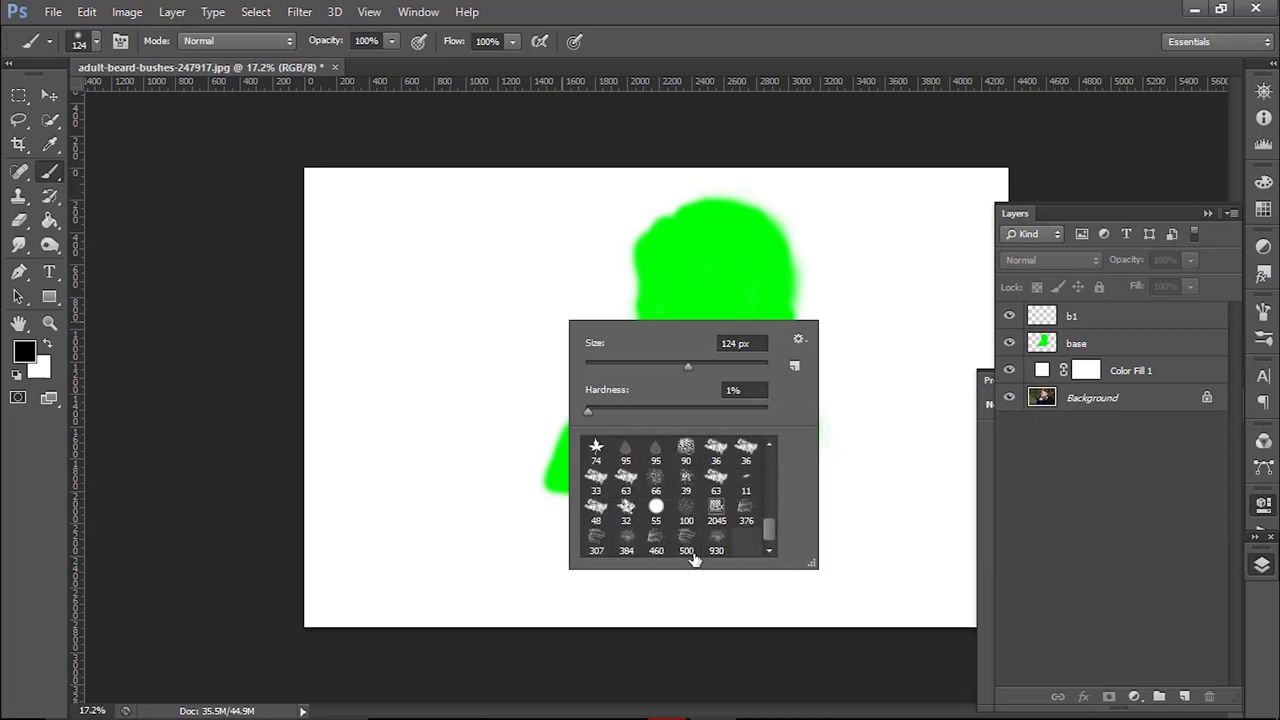
left_click(660, 545)
left_click(1110, 316)
Paint black scribbles across the top of the green head.
scroll(694, 234, "up", 4)
mouse_move(600, 225)
left_mouse_down()
mouse_move(700, 150)
mouse_move(820, 100)
left_mouse_up()
left_click_drag(740, 110, 900, 300)
left_click_drag(900, 200, 760, 300)
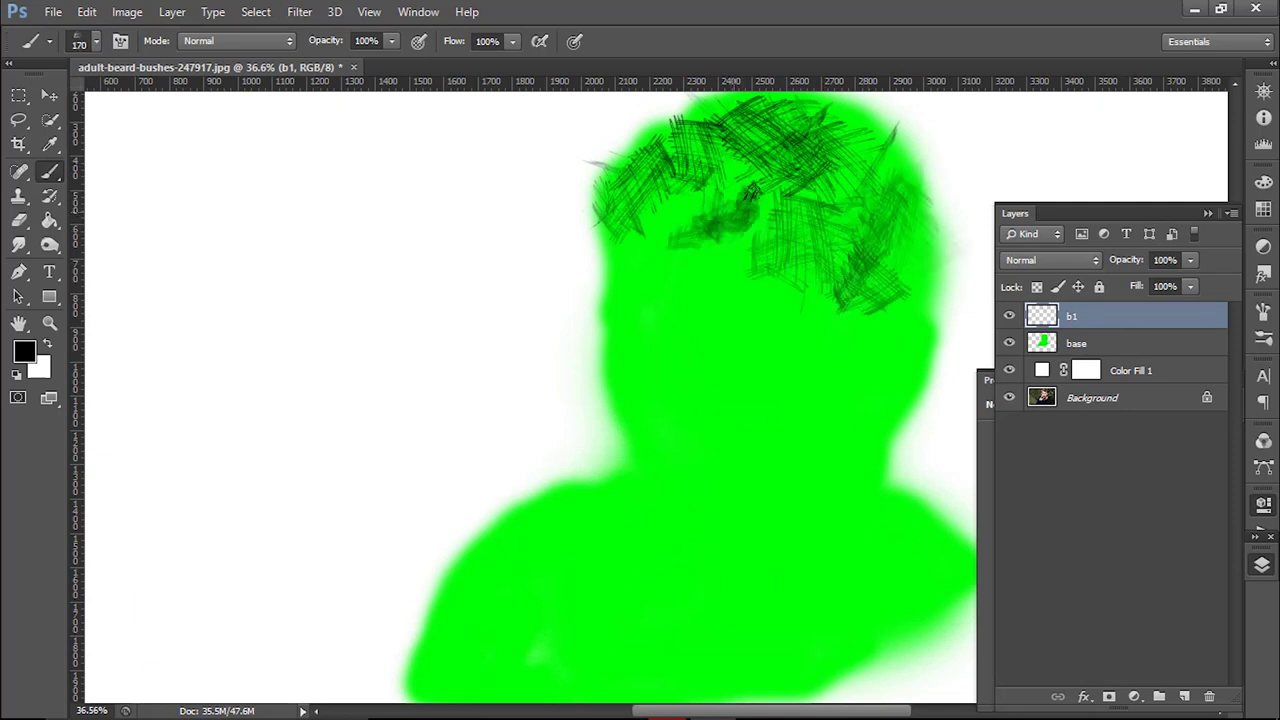
left_click_drag(640, 280, 790, 160)
left_click_drag(620, 240, 860, 110)
left_click_drag(730, 95, 900, 290)
scroll(770, 300, "down", 3)
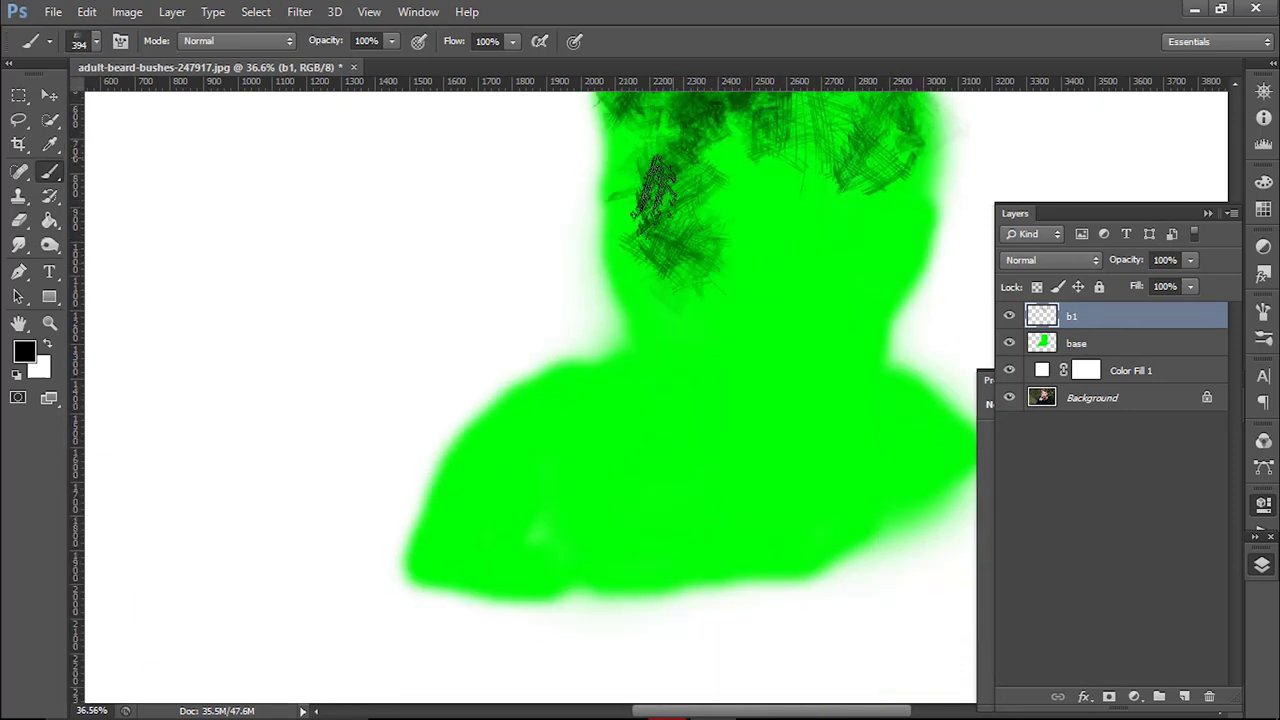
left_click_drag(640, 290, 840, 140)
left_click(770, 204, "alt")
Restore black and paint dark strokes over the head's upper right and left side.
left_click(14, 374)
left_click_drag(700, 250, 890, 140)
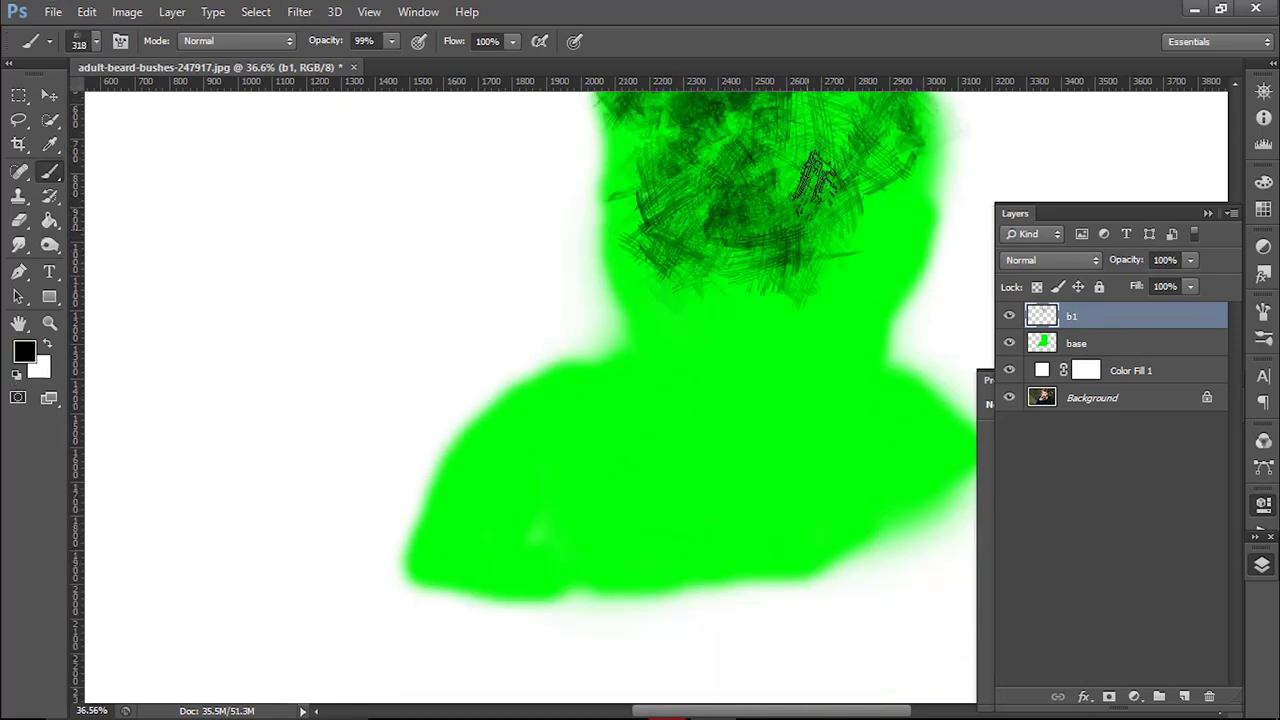
left_click_drag(760, 340, 940, 130)
left_click_drag(940, 250, 840, 340)
left_click(16, 374)
left_click_drag(720, 340, 590, 190)
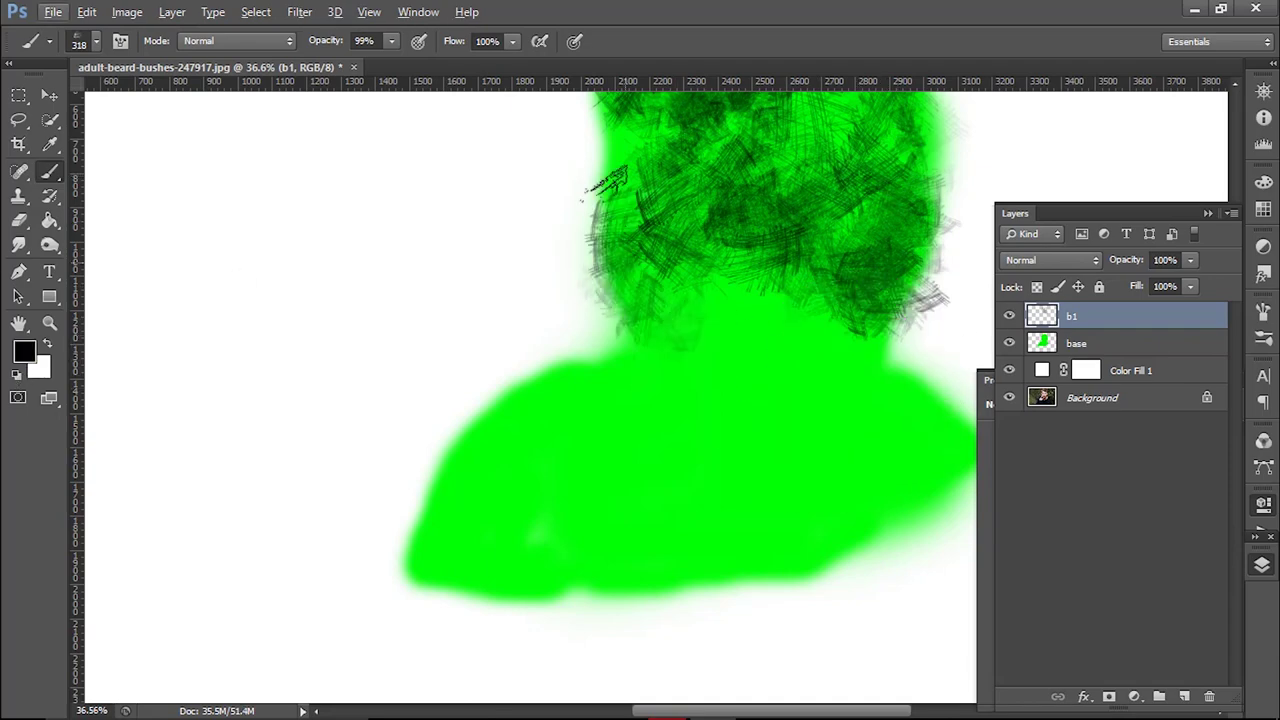
left_click_drag(700, 320, 580, 110)
left_click_drag(640, 280, 830, 390)
Reduce the brush to 108 px and stroke down the head's right side and across the shoulders.
right_click(770, 360)
right_click(628, 366)
left_click_drag(663, 398, 700, 398)
key("Return")
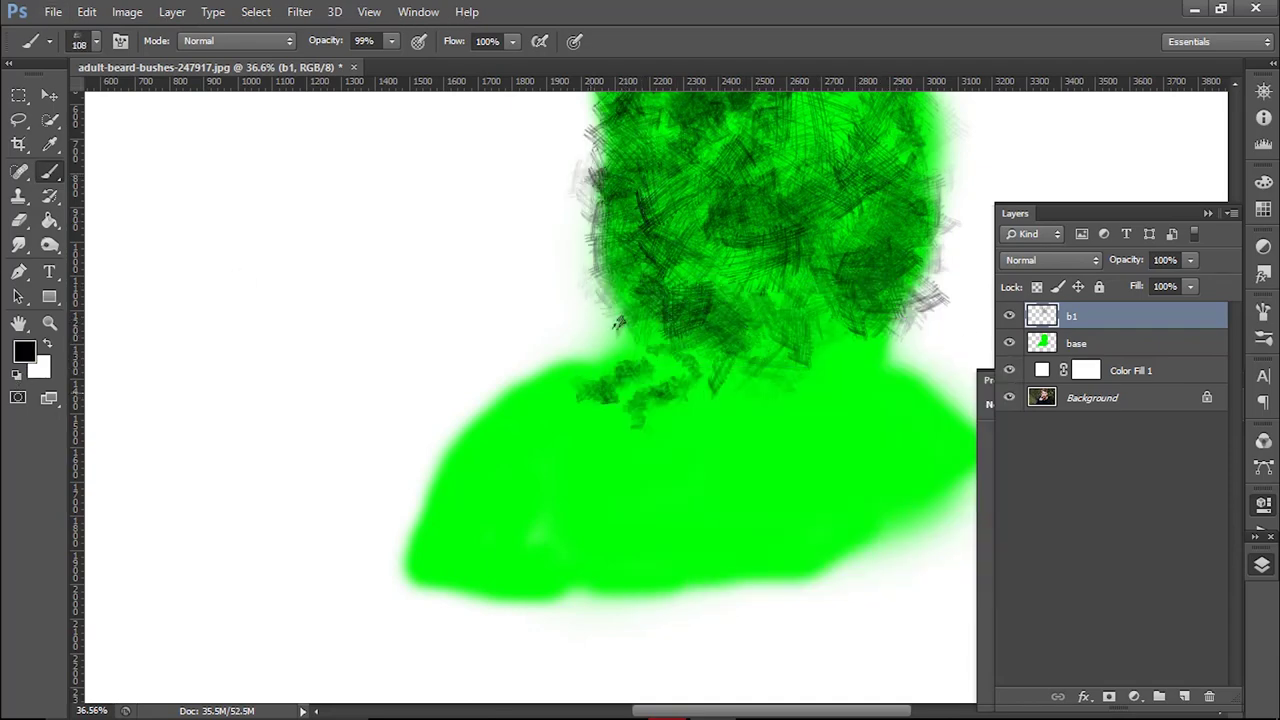
scroll(650, 390, "down", 1)
mouse_move(748, 206)
left_mouse_down()
mouse_move(790, 240)
mouse_move(650, 120)
mouse_move(860, 250)
mouse_move(866, 444)
mouse_move(750, 548)
left_mouse_up()
right_click(641, 466, "alt")
mouse_move(585, 410)
left_mouse_down()
mouse_move(470, 480)
mouse_move(565, 520)
mouse_move(680, 440)
left_mouse_up()
right_click(756, 472)
key("Return")
left_click_drag(740, 480, 800, 385)
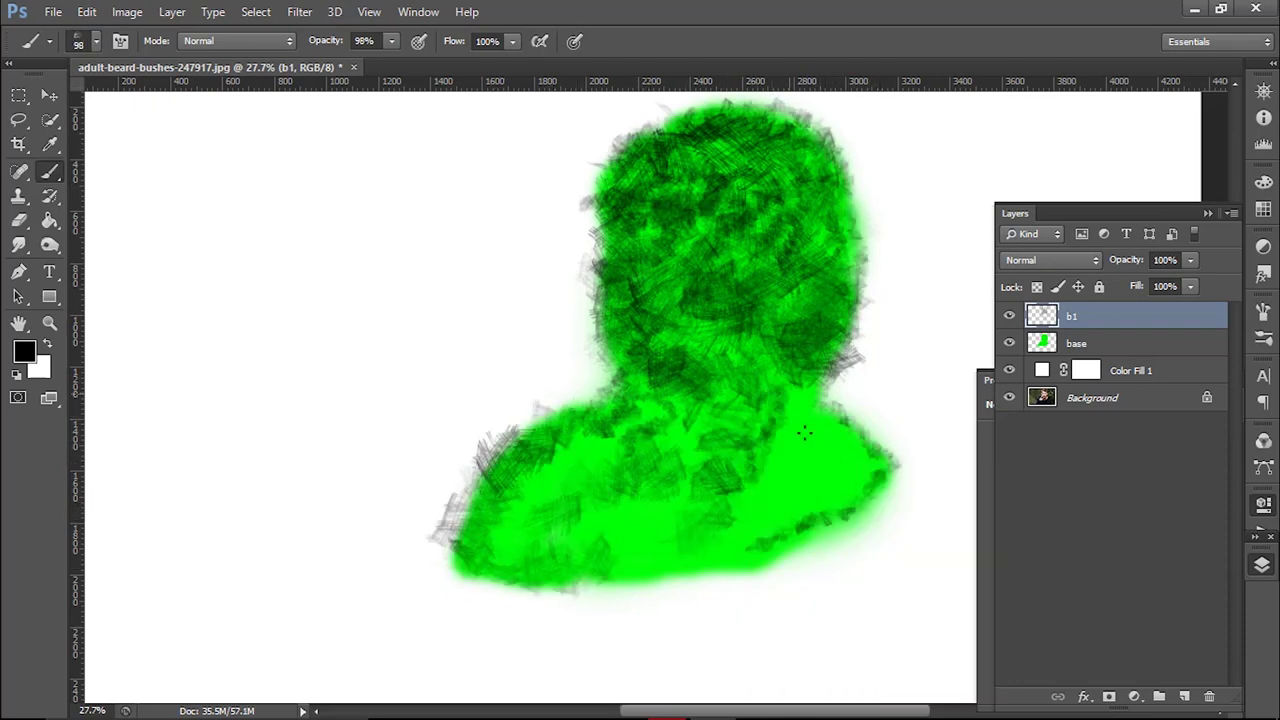
right_click(768, 462)
mouse_move(600, 460)
left_mouse_down()
mouse_move(572, 517)
mouse_move(600, 460)
mouse_move(740, 550)
mouse_move(600, 590)
mouse_move(466, 523)
mouse_move(880, 480)
left_mouse_up()
Cover the lower shoulder and all remaining green areas with dark strokes.
right_click(760, 540, "alt")
mouse_move(760, 540)
left_mouse_down()
mouse_move(870, 430)
mouse_move(718, 435)
left_mouse_up()
left_click_drag(700, 500, 700, 200)
left_click_drag(700, 380, 700, 110)
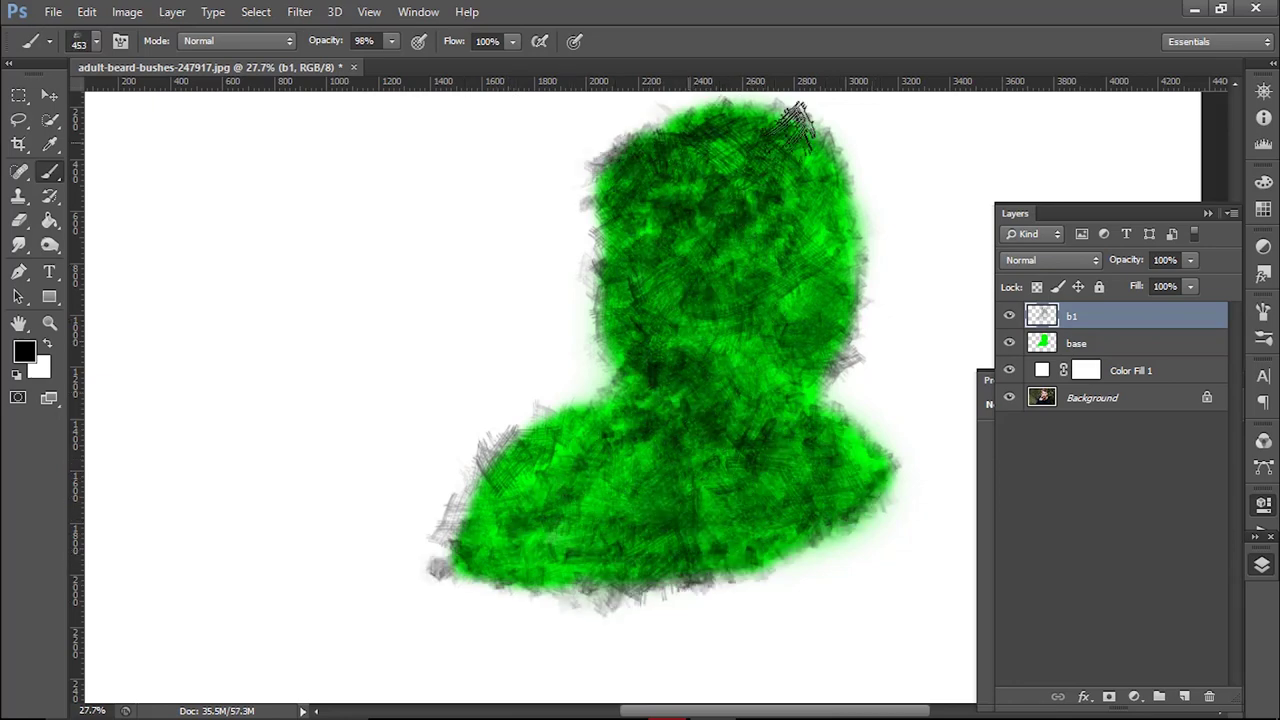
left_click_drag(800, 120, 500, 550)
left_click_drag(600, 400, 480, 560)
Return to the Brush tool and add a new empty layer above b1.
key("e")
left_click(50, 172)
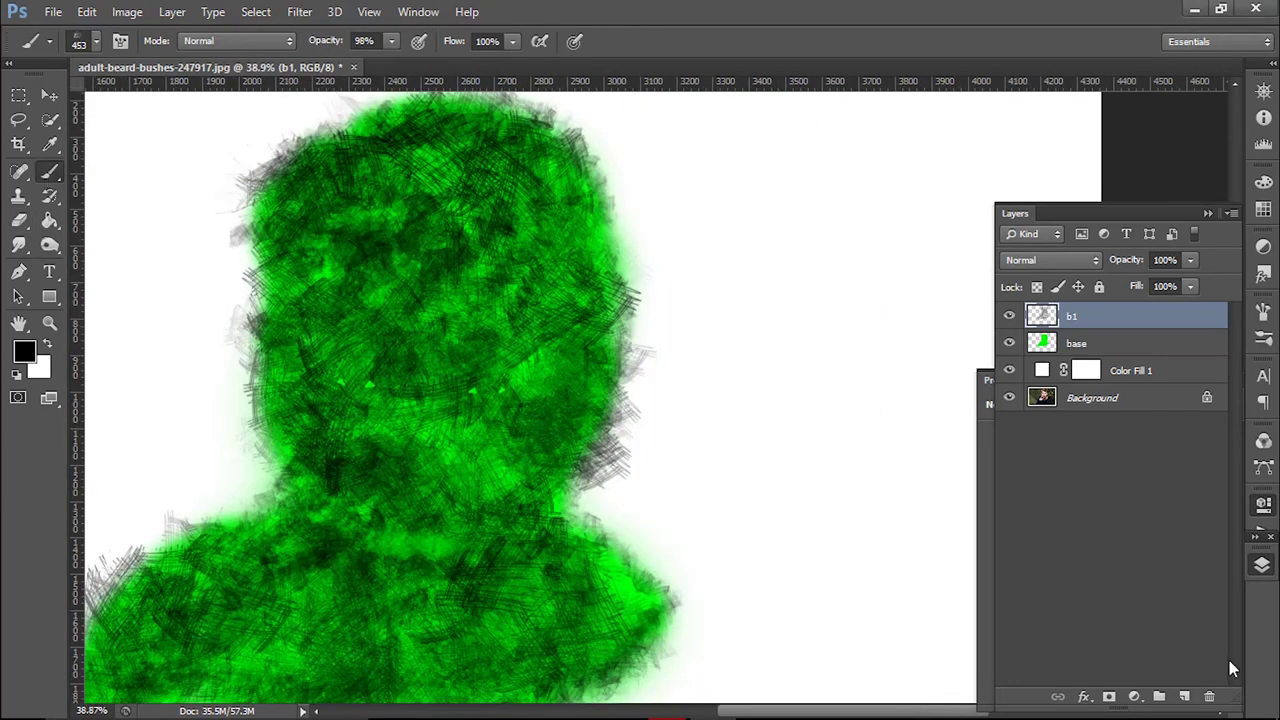
left_click(1184, 696)
Move the new layer between b1 and base, name it b2, and pick the 500 px hatch brush.
left_click_drag(1088, 330, 1083, 350)
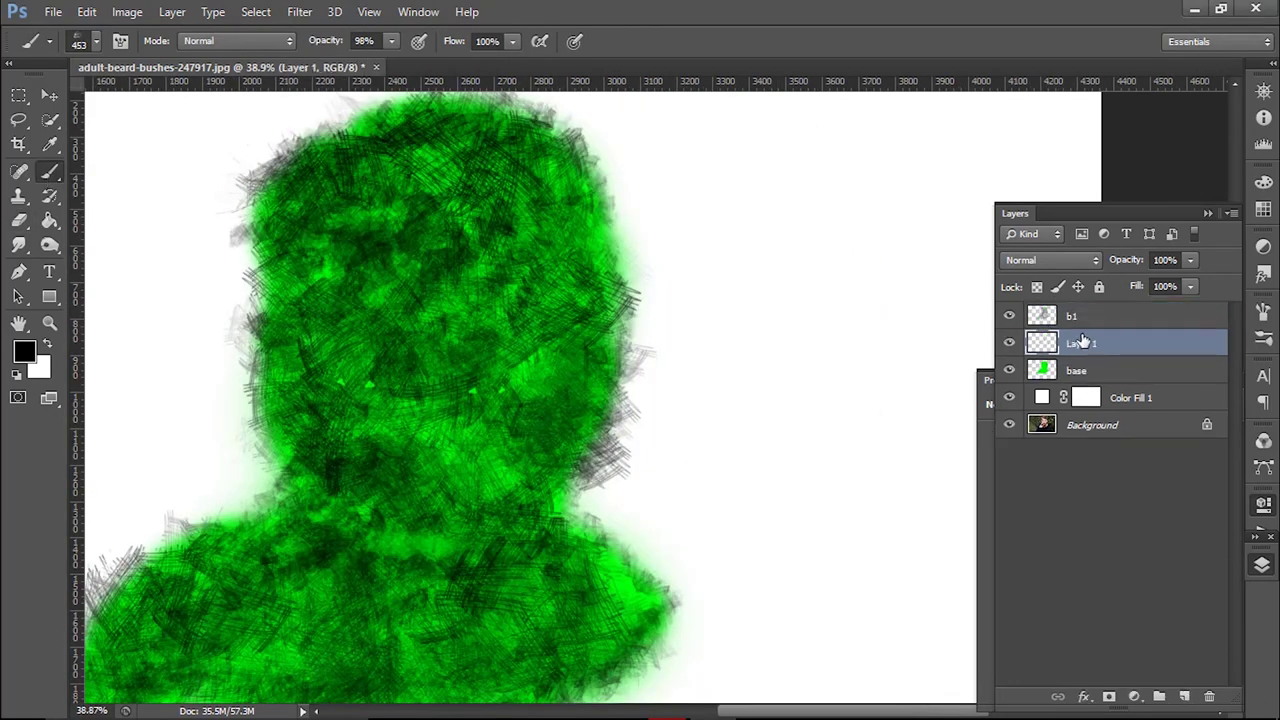
type("b2")
left_click(1138, 585)
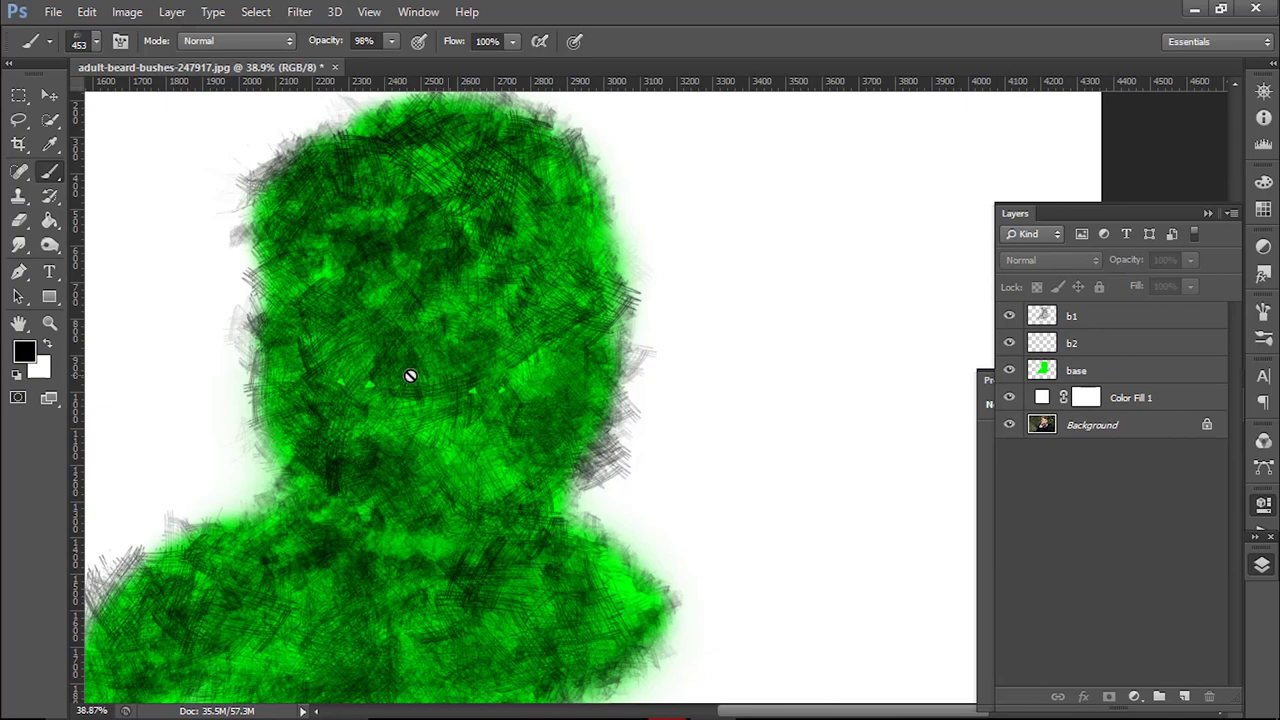
right_click(46, 185)
right_click(388, 296)
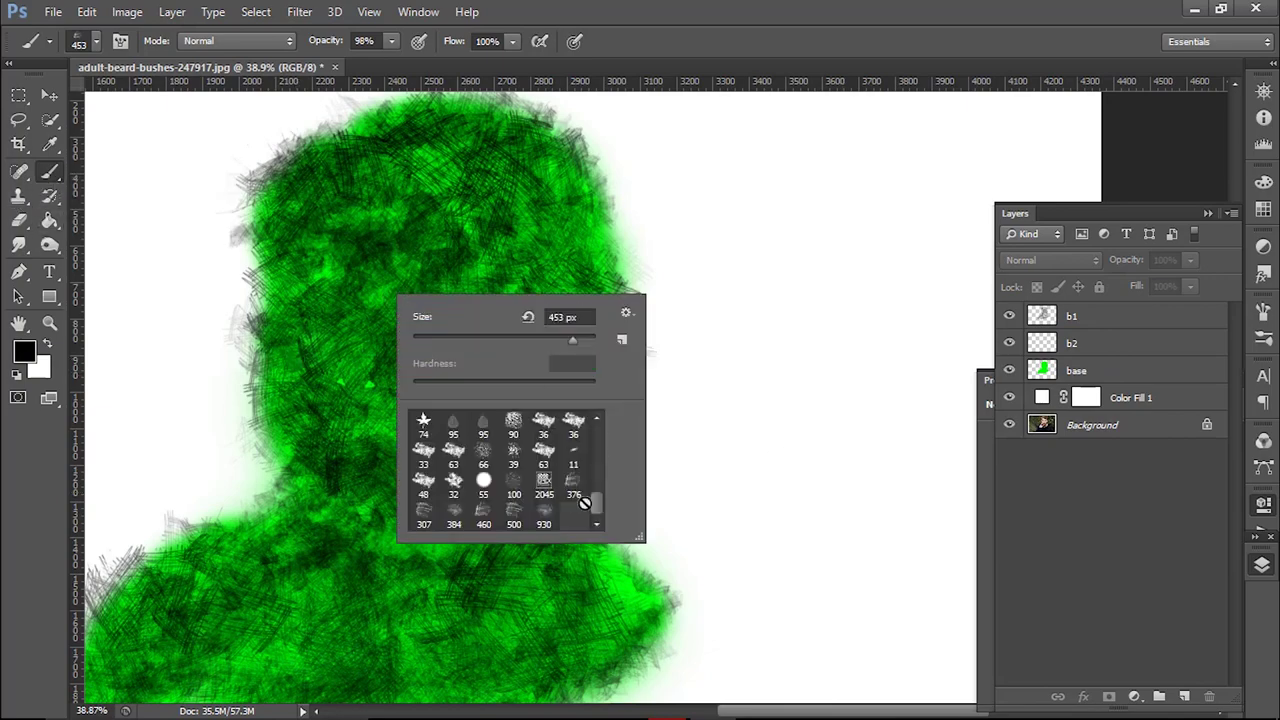
double_click(515, 524)
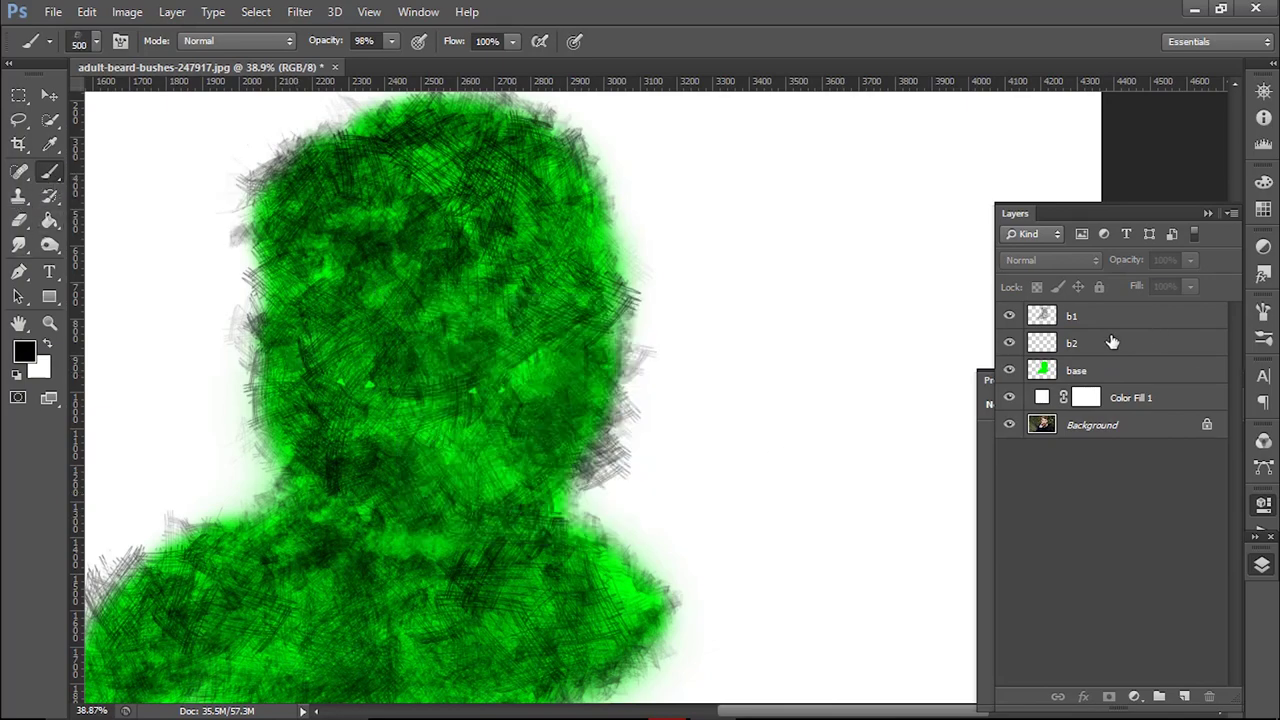
left_click(1112, 342)
Hatch the head's right and left edges, then hide base and Color Fill 1 to reveal the photo.
left_click_drag(645, 355, 695, 405)
scroll(670, 380, "up", 3)
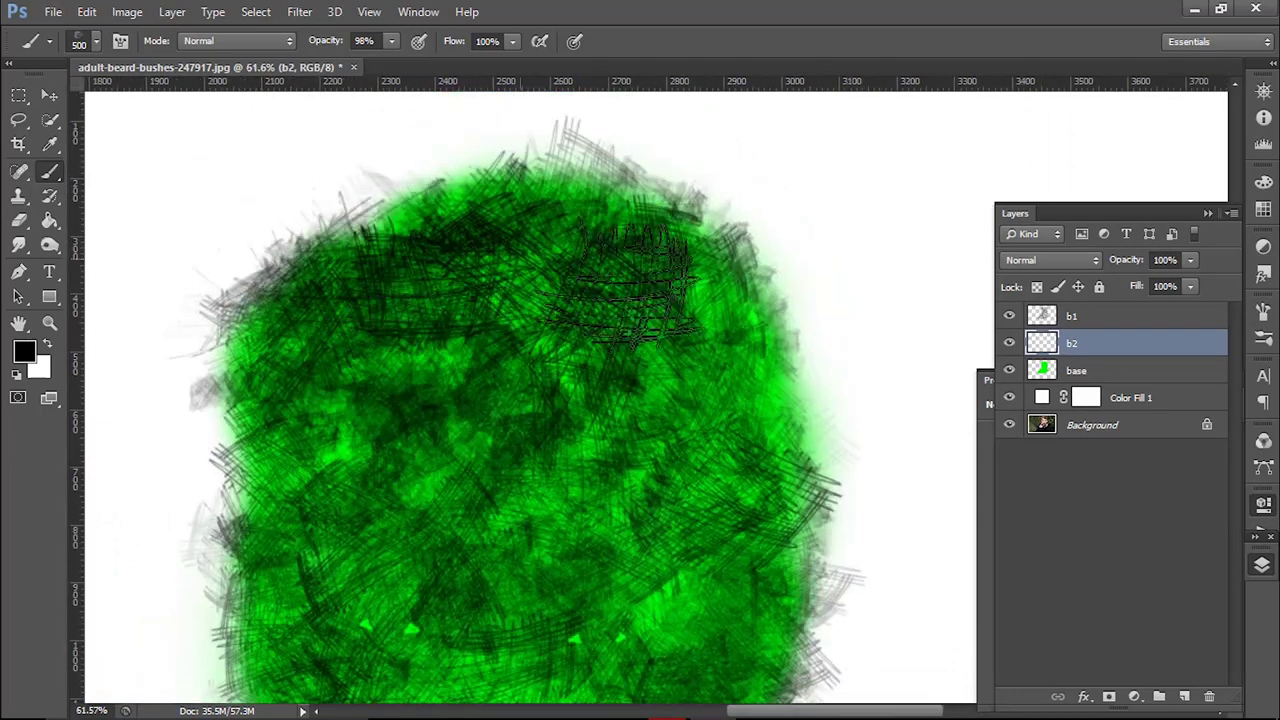
scroll(560, 400, "down", 5)
mouse_move(360, 320)
left_mouse_down()
mouse_move(250, 380)
mouse_move(600, 400)
mouse_move(400, 500)
mouse_move(290, 420)
left_mouse_up()
scroll(290, 420, "up", 2)
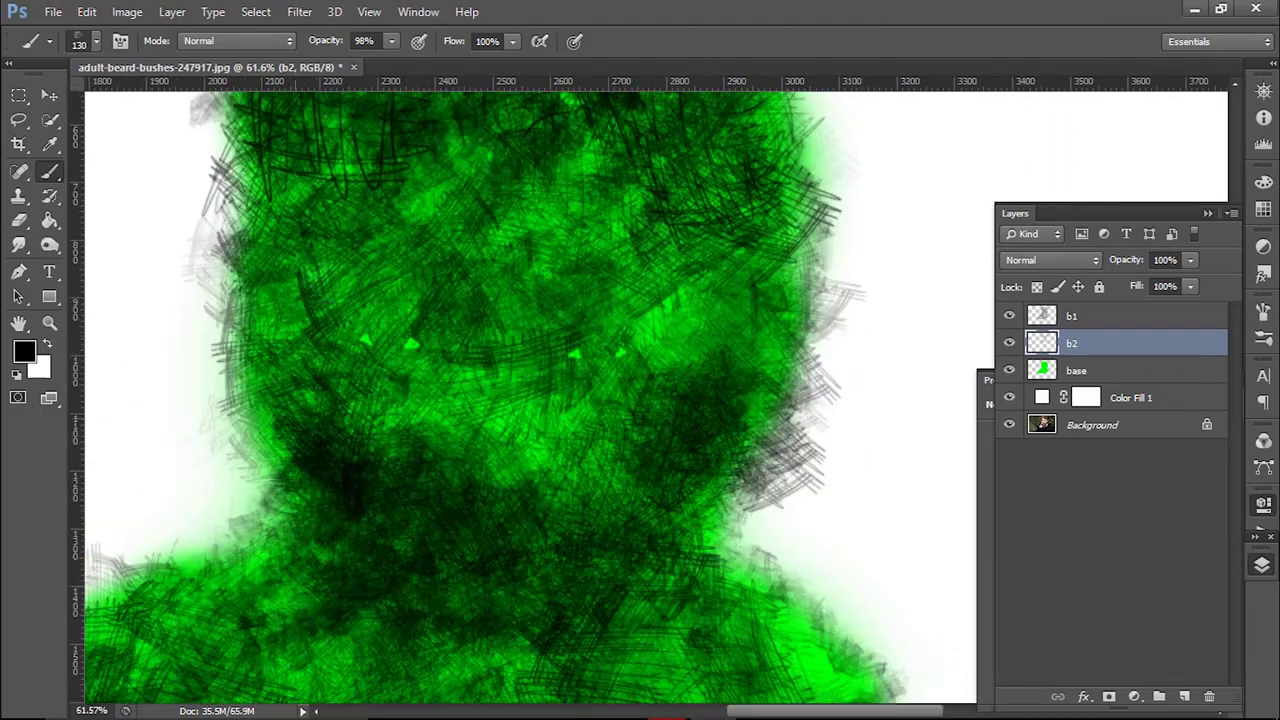
left_click(1009, 370)
left_click(1009, 397)
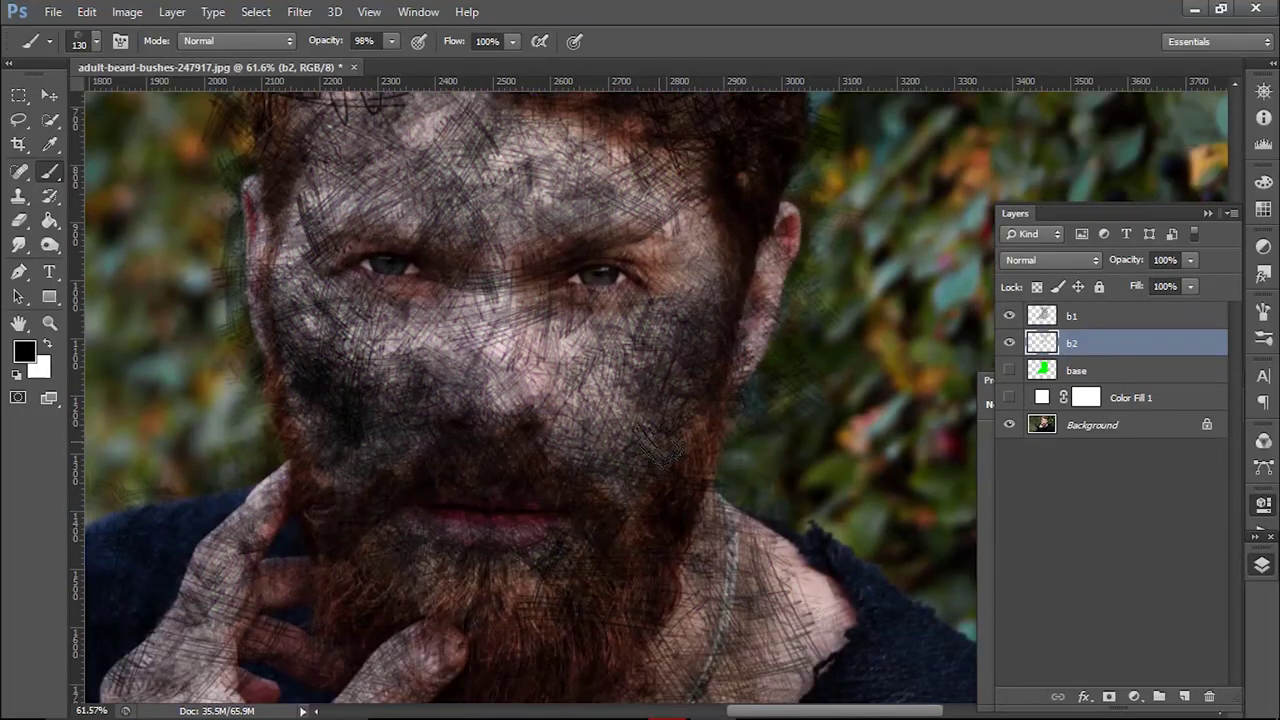
Hatch over the hair, top of the head and the hair near the right ear.
scroll(660, 450, "down", 1)
scroll(660, 450, "up", 5)
left_click_drag(480, 250, 260, 370)
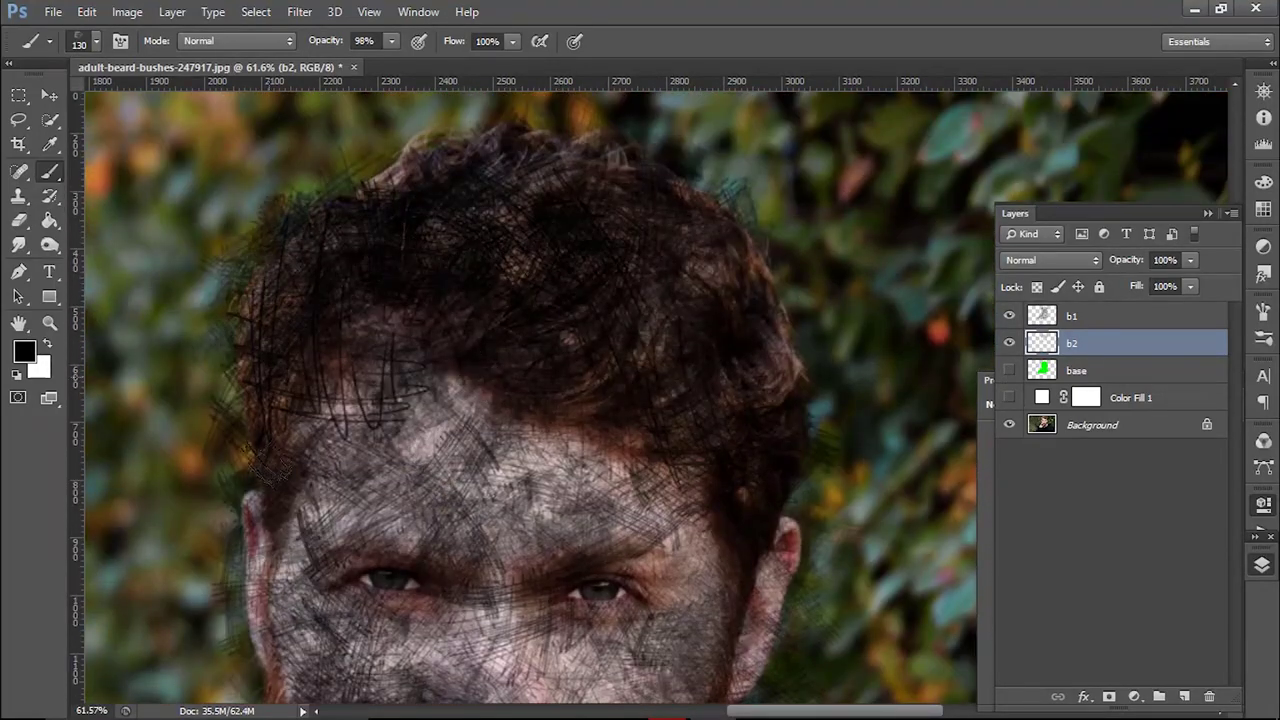
left_click_drag(270, 450, 610, 190)
left_click_drag(550, 160, 440, 165)
left_click_drag(650, 335, 610, 430)
left_click_drag(750, 465, 780, 300)
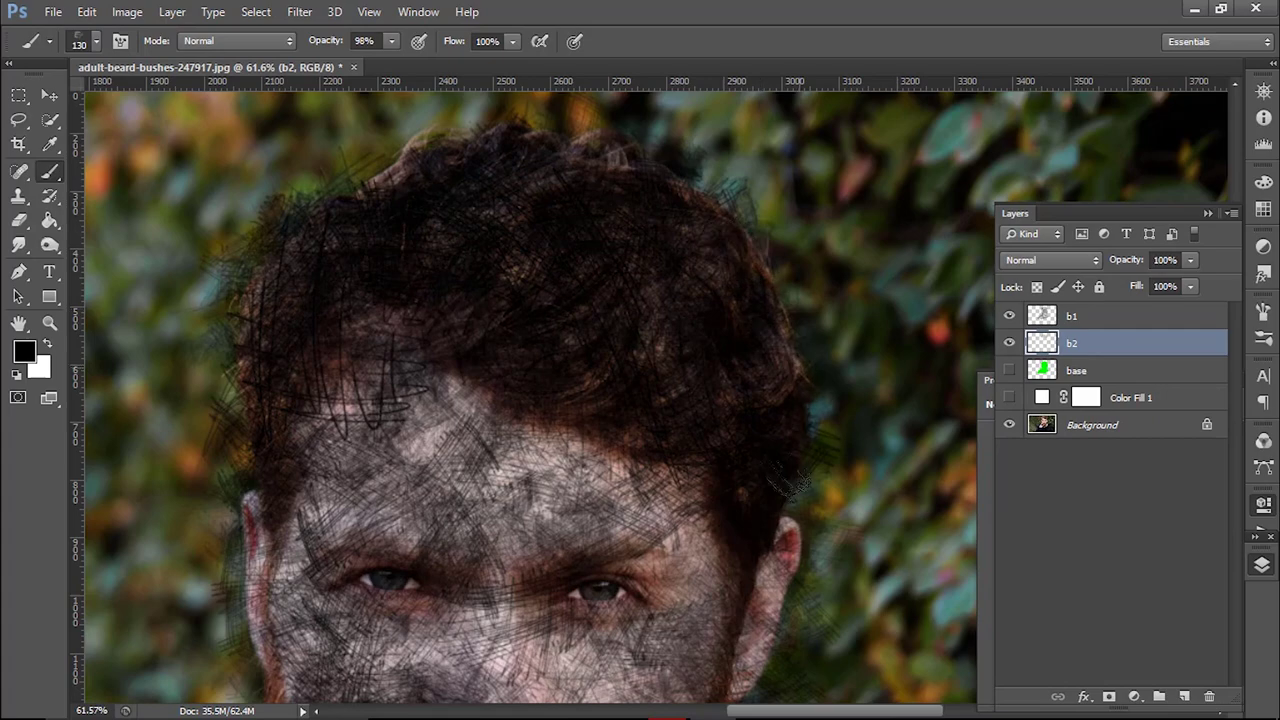
left_click_drag(785, 490, 765, 560)
Add further hatch strokes along the right and left sides of the head.
scroll(765, 560, "down", 5)
left_click_drag(740, 300, 720, 500)
left_click_drag(725, 440, 715, 550)
scroll(720, 600, "up", 1)
left_click_drag(277, 292, 305, 440)
mouse_move(350, 530)
left_mouse_down()
mouse_move(480, 410)
mouse_move(580, 460)
left_mouse_up()
scroll(341, 357, "down", 3)
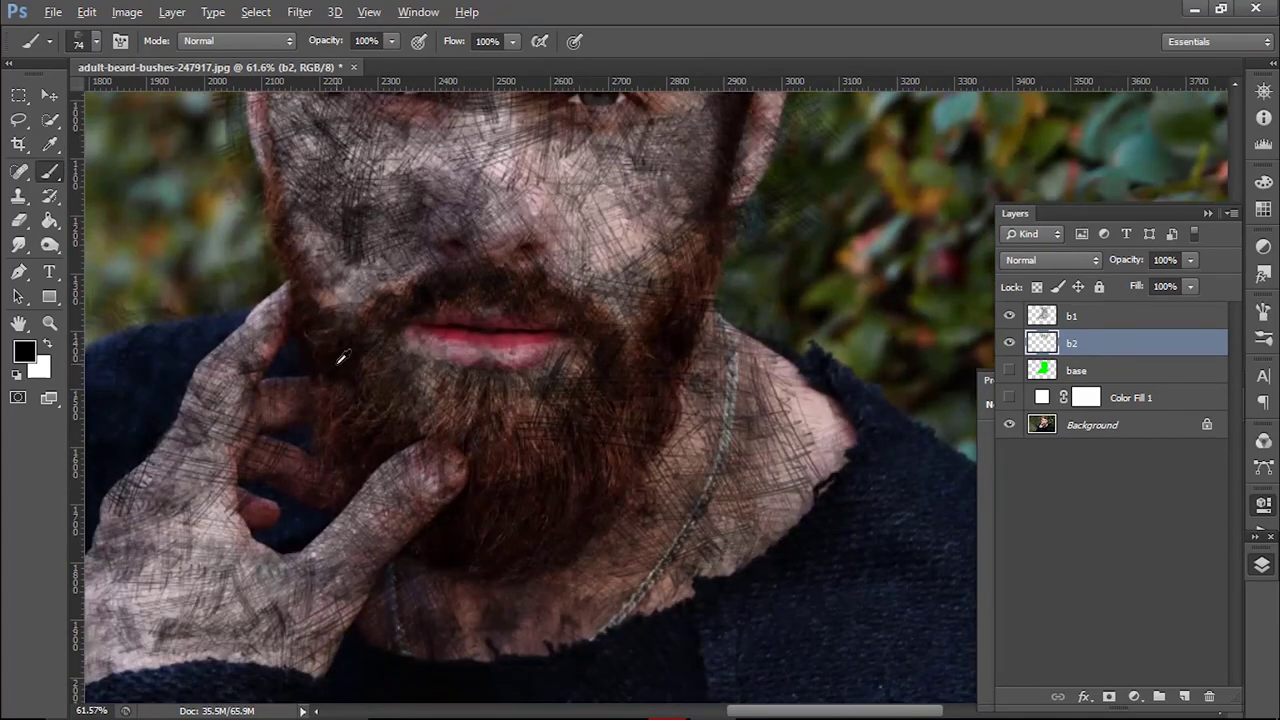
Hatch the left cheek, mustache, chin, beard and neck toward the jaw.
left_click_drag(300, 235, 275, 340)
left_click_drag(335, 420, 400, 340)
mouse_move(410, 440)
left_mouse_down()
mouse_move(540, 390)
mouse_move(480, 490)
mouse_move(486, 563)
left_mouse_up()
left_click_drag(628, 480, 688, 306)
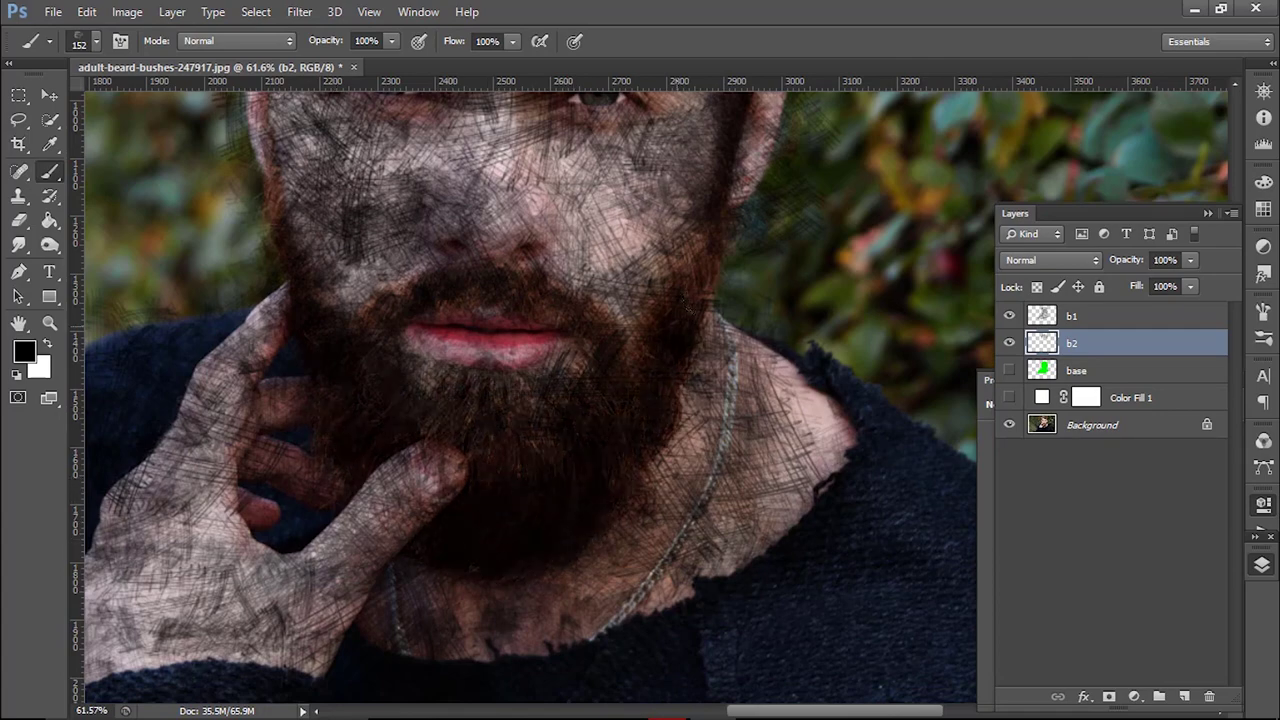
scroll(443, 400, "down", 5)
scroll(443, 400, "up", 3)
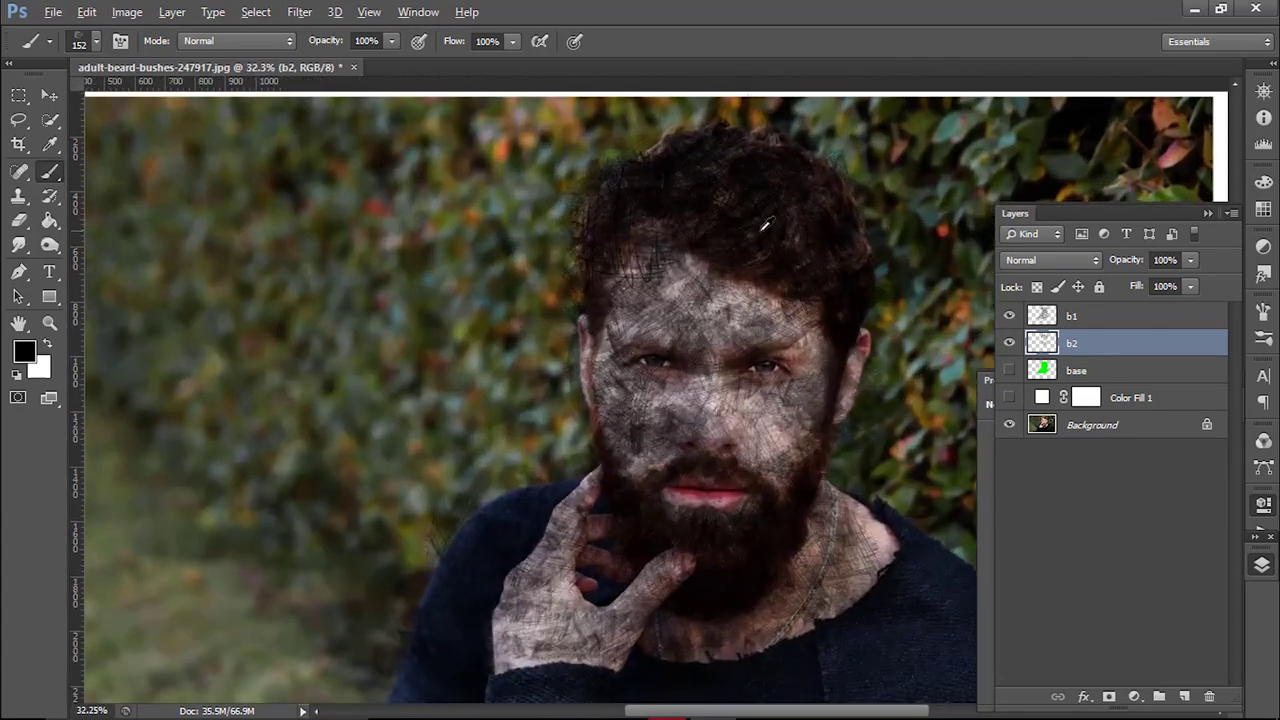
scroll(443, 400, "up", 2)
Add strokes on the hair and faint strokes on the forehead, then show the green base again.
left_click_drag(560, 360, 550, 280)
left_click_drag(600, 220, 530, 180)
left_click_drag(670, 238, 912, 330)
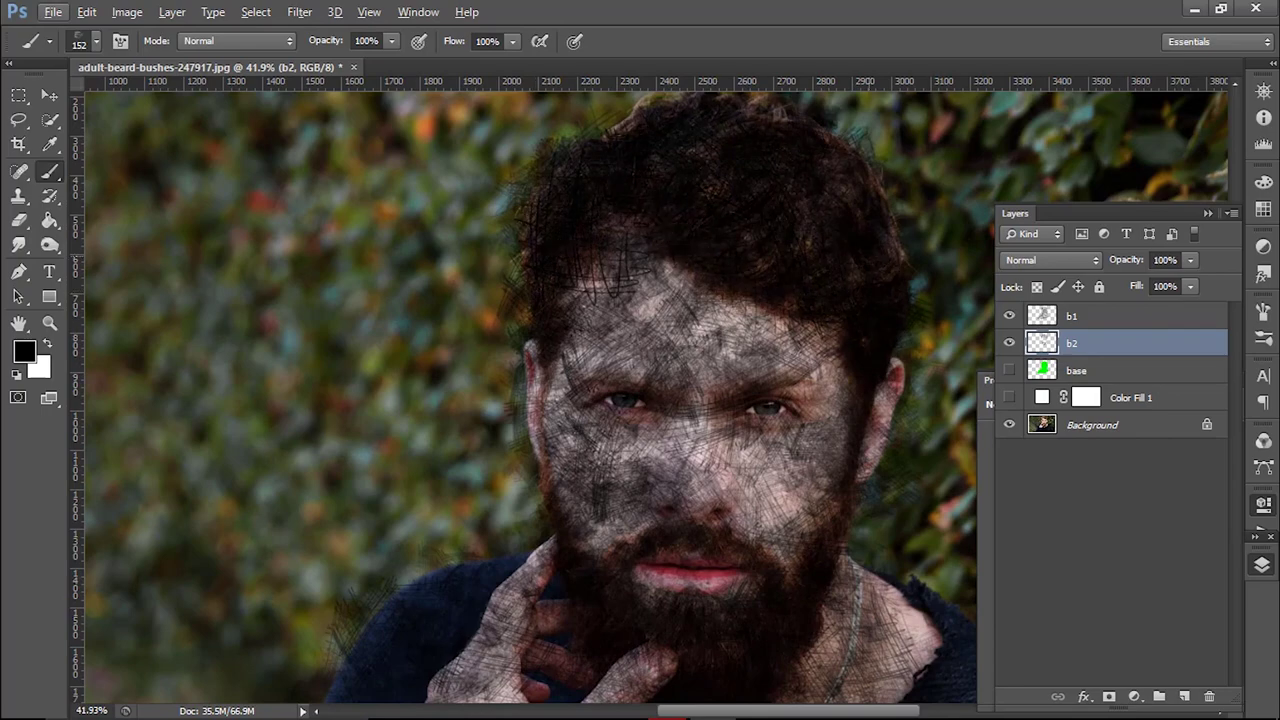
scroll(652, 107, "down", 1)
scroll(652, 107, "down", 2)
left_click(1009, 370)
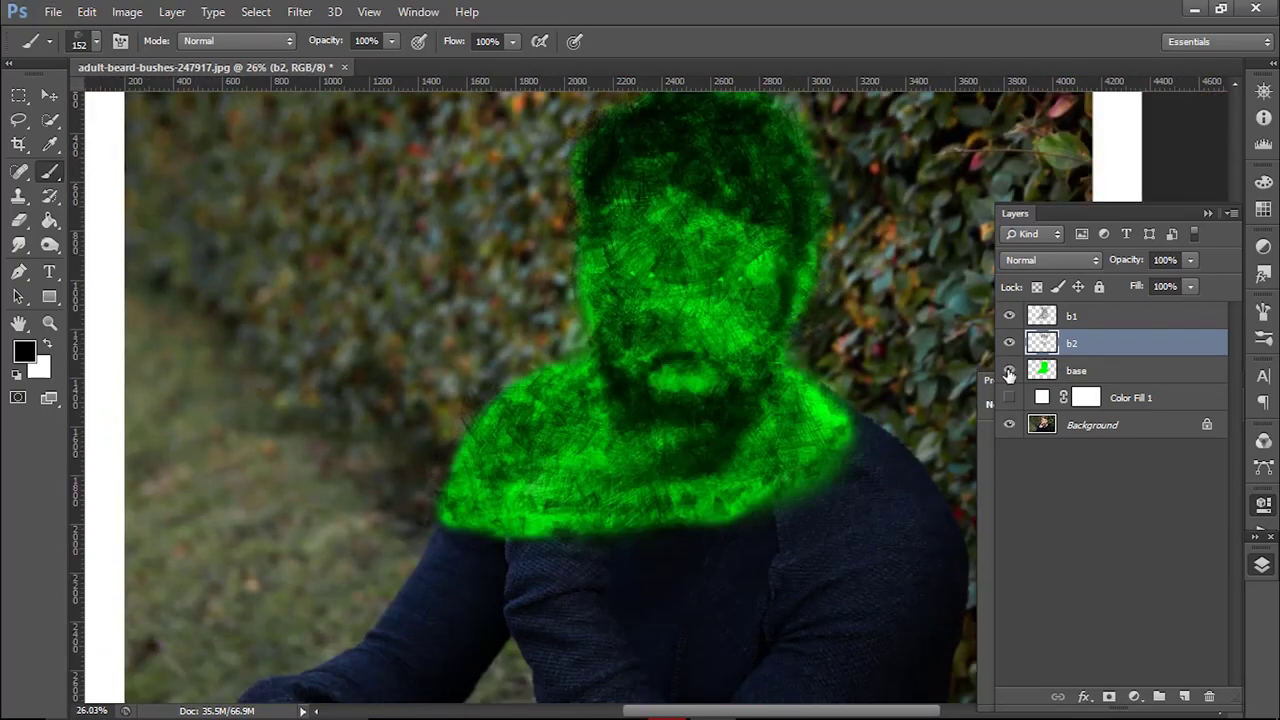
Show the white fill again and add a new layer b3 just below b2.
left_click(1009, 397)
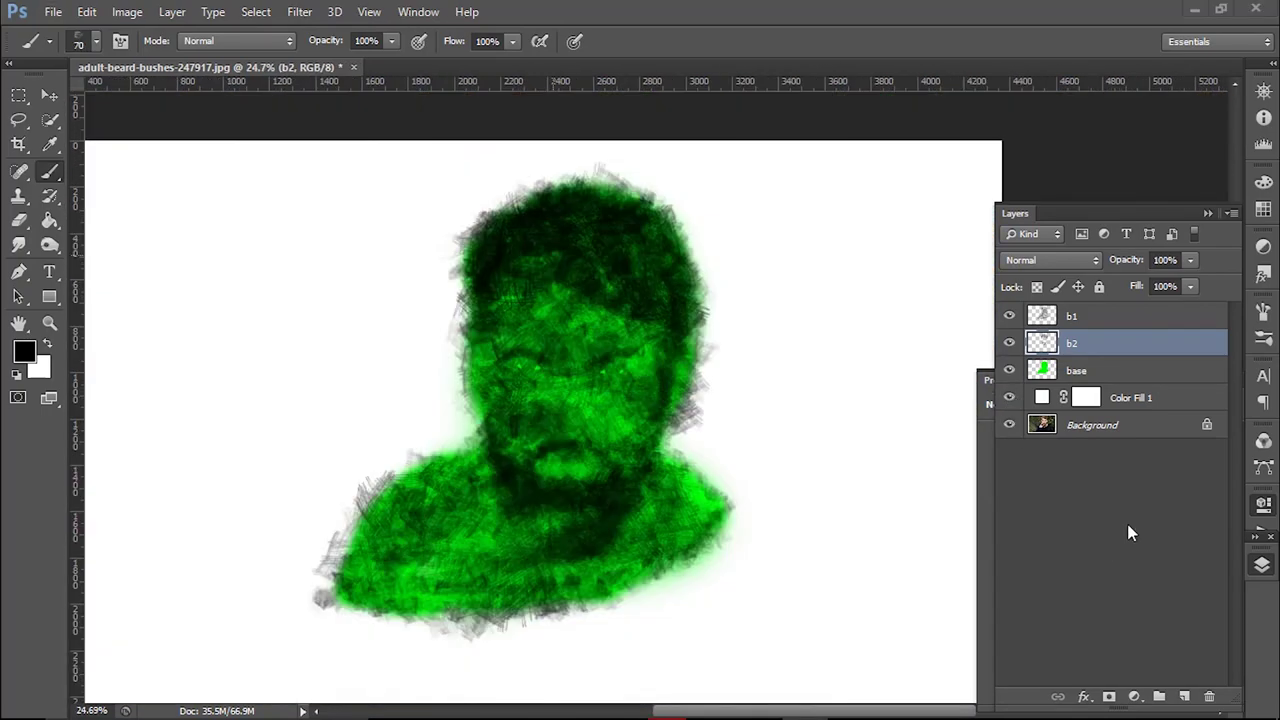
left_click(1184, 694)
left_click_drag(1097, 373, 1090, 373)
double_click(1083, 371)
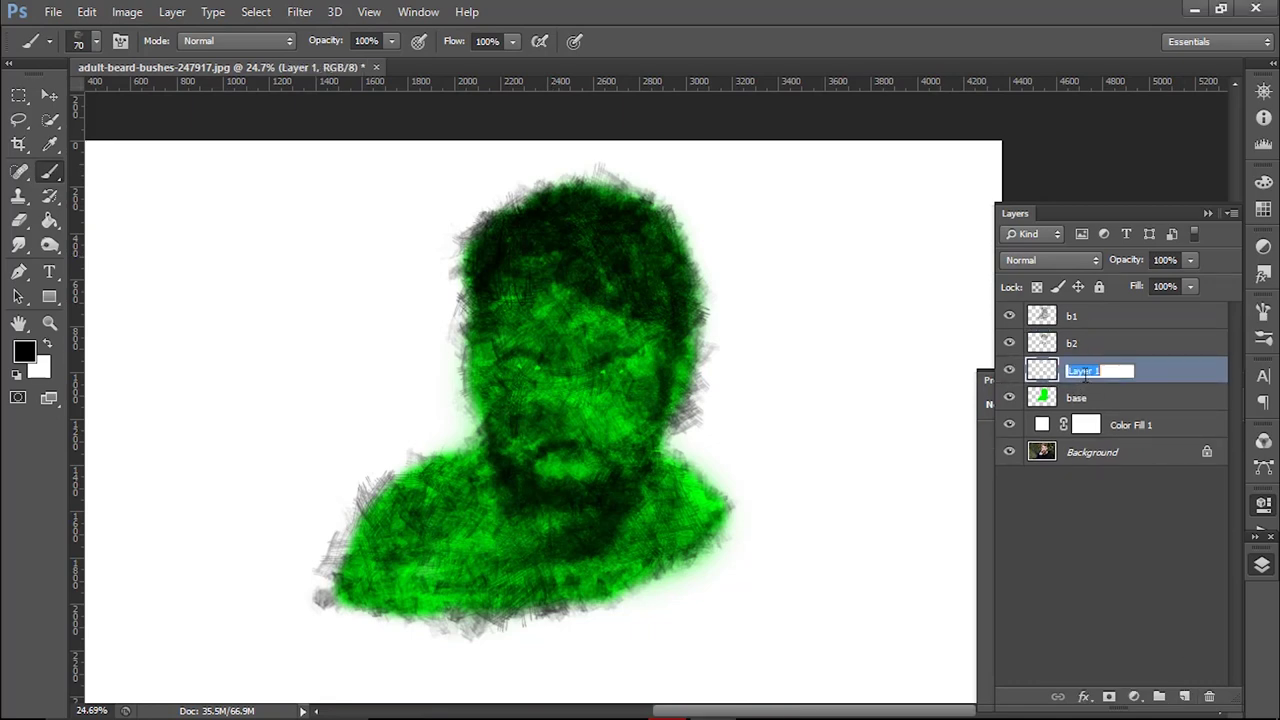
type("b3")
key("Return")
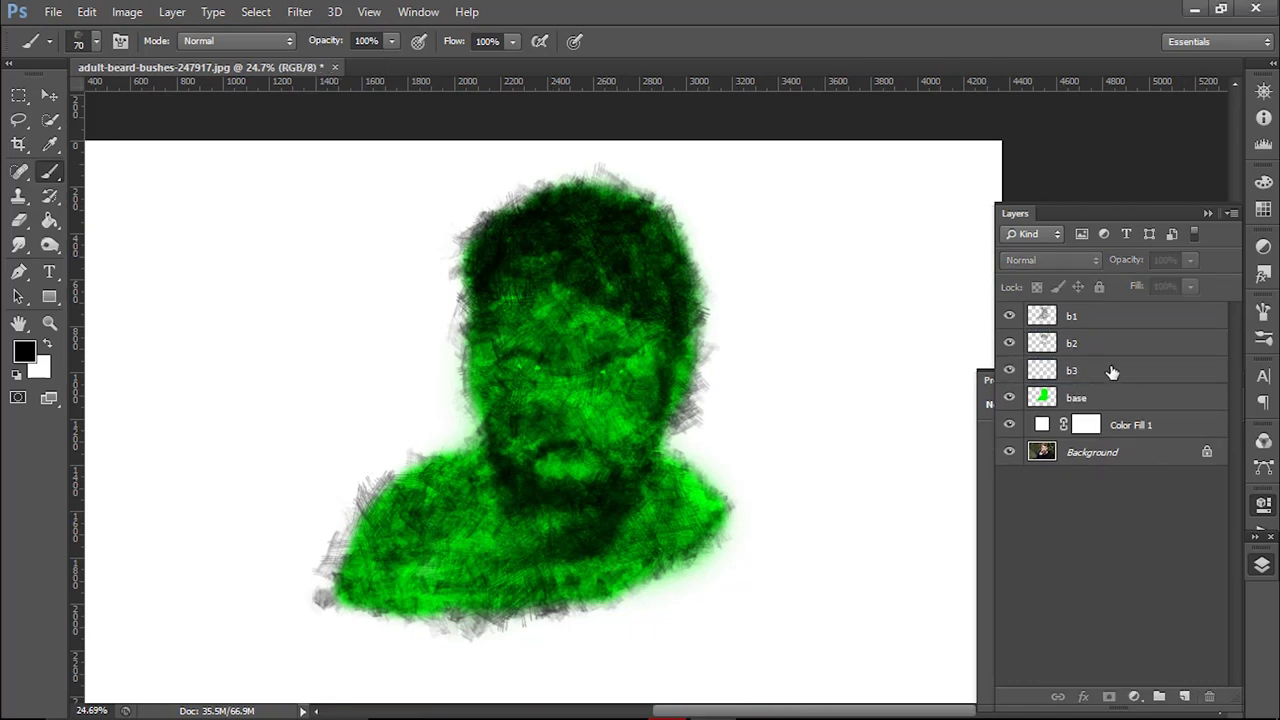
Pick the 930 px scribble brush and paint hatched strokes around the head and shoulders.
right_click(361, 297)
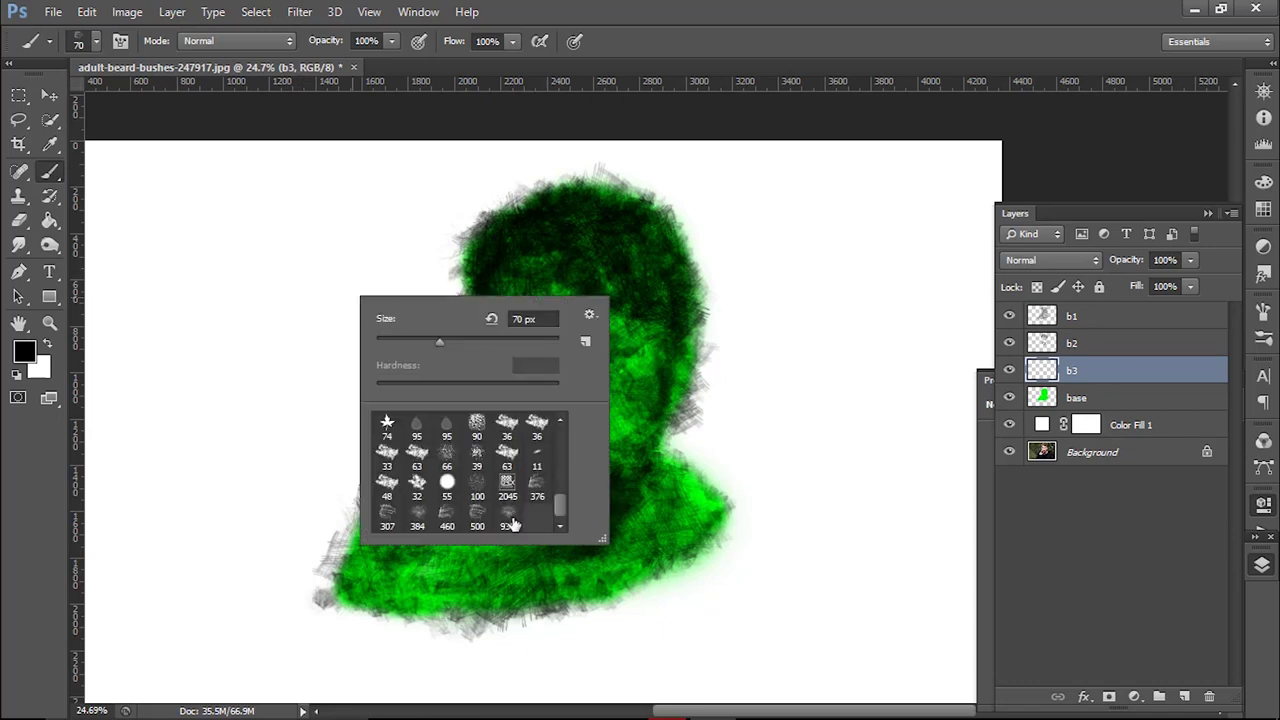
left_click(620, 400)
scroll(620, 400, "up", 1)
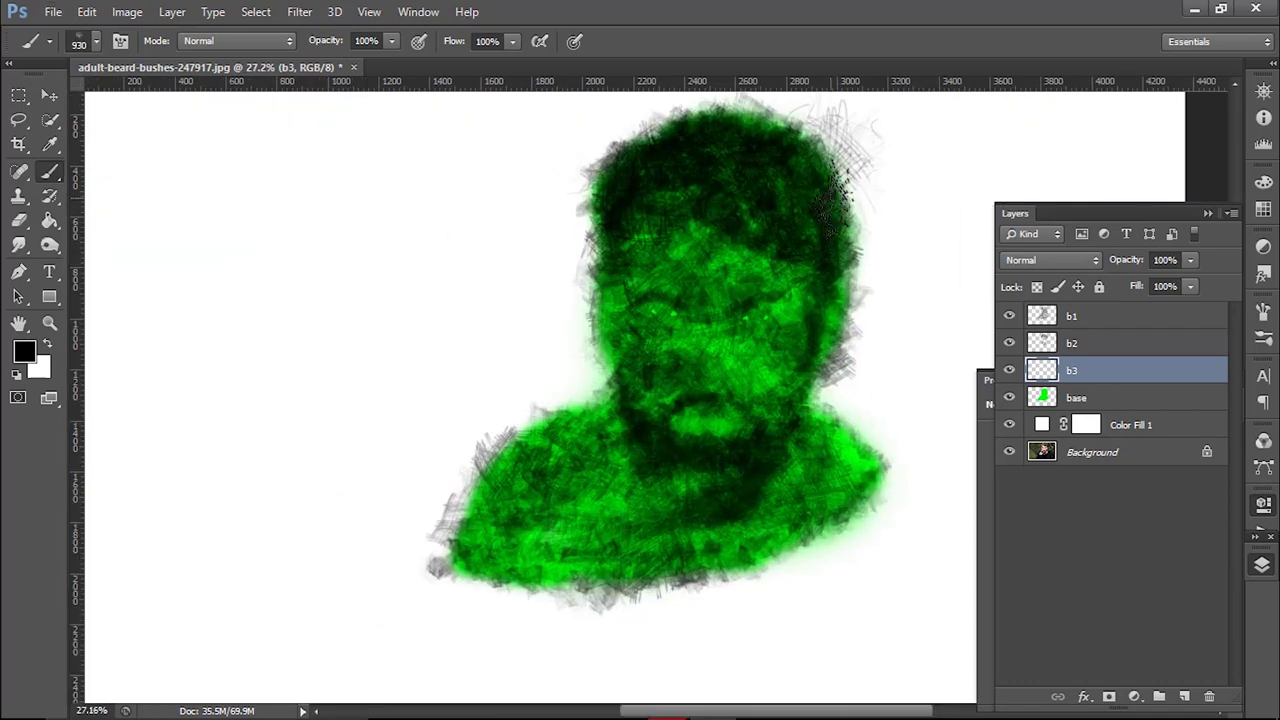
mouse_move(840, 427)
left_mouse_down()
mouse_move(891, 214)
mouse_move(814, 528)
mouse_move(495, 495)
left_mouse_up()
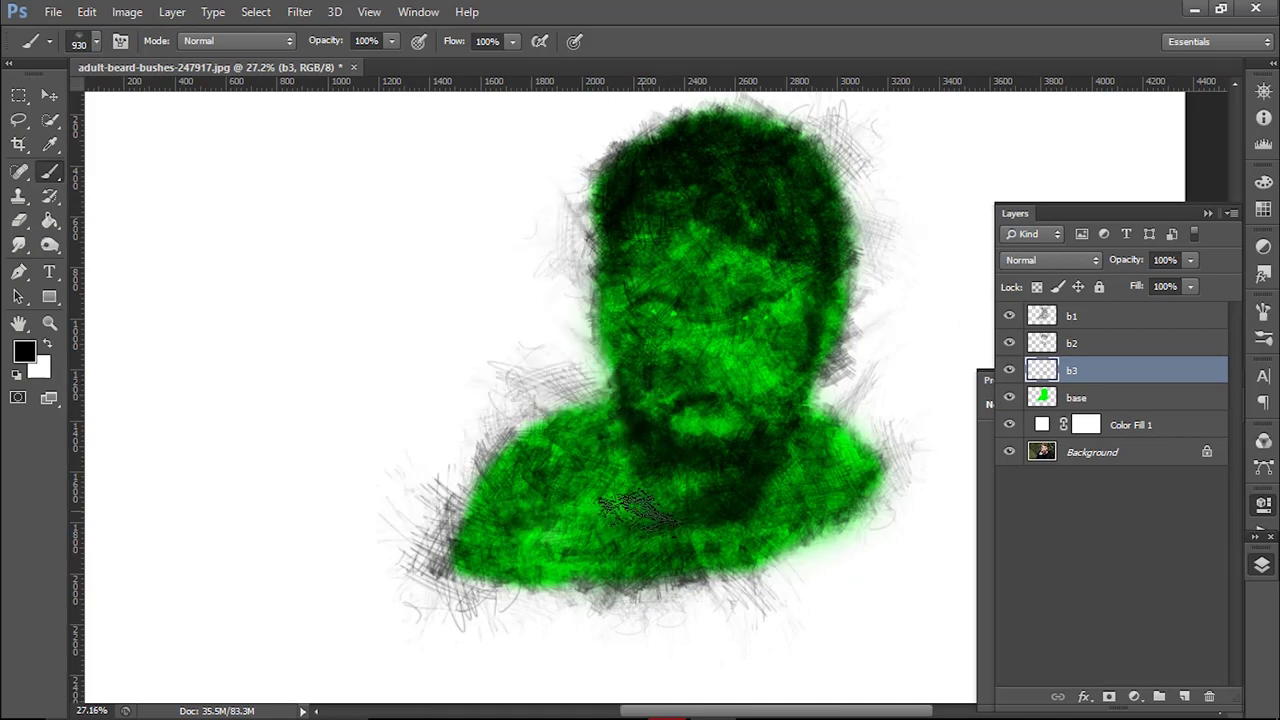
scroll(700, 445, "up", 3)
left_click_drag(766, 451, 700, 456)
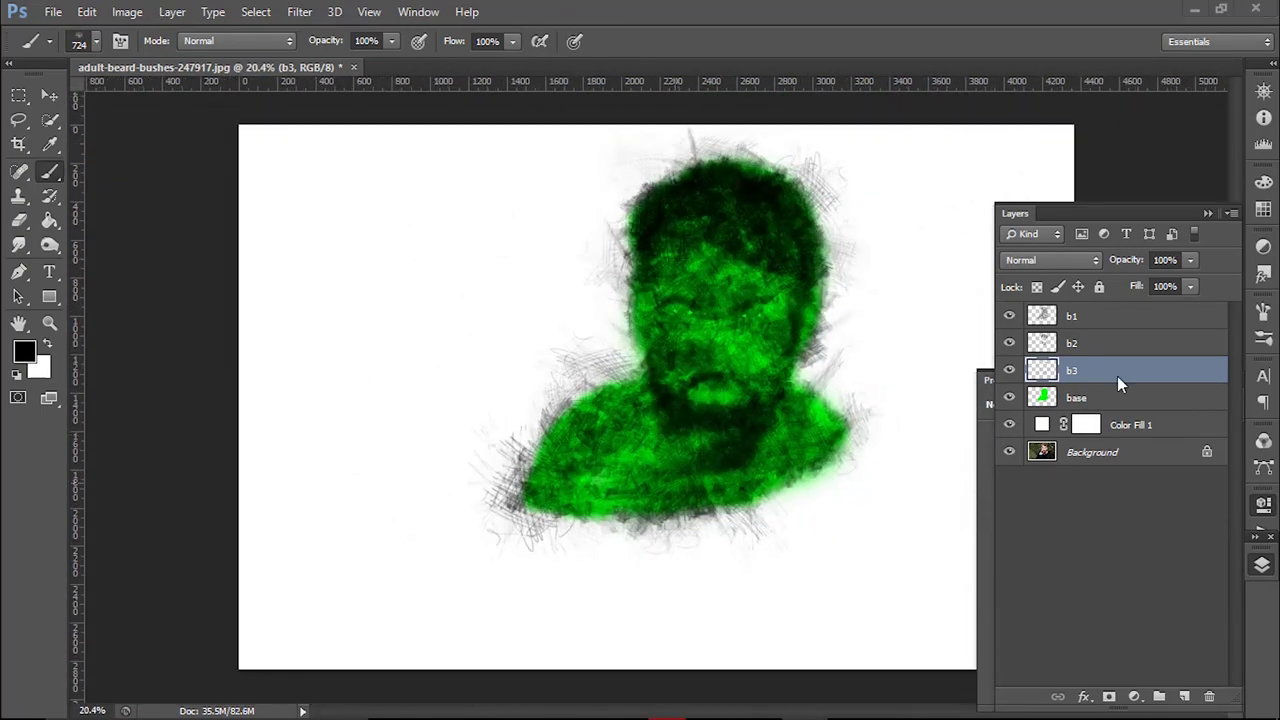
Check the b3 layer's fill and opacity values, then deselect all layers.
left_click(1190, 286)
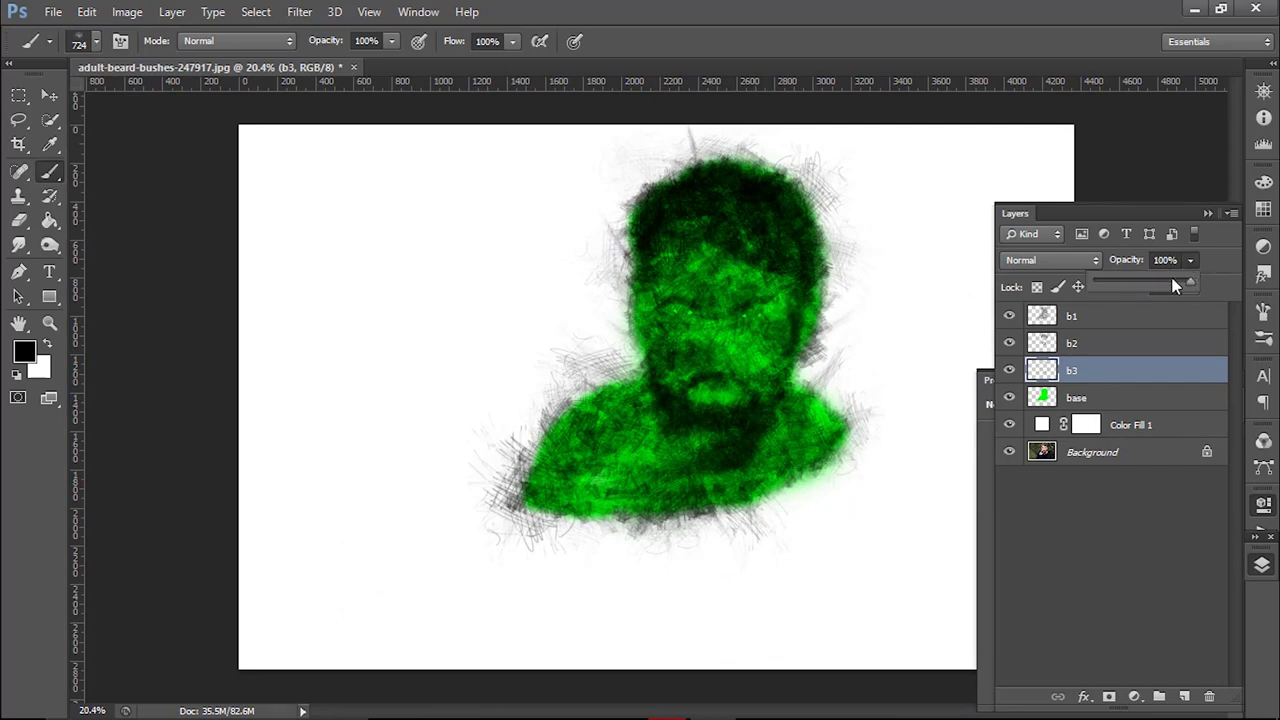
left_click(1178, 261)
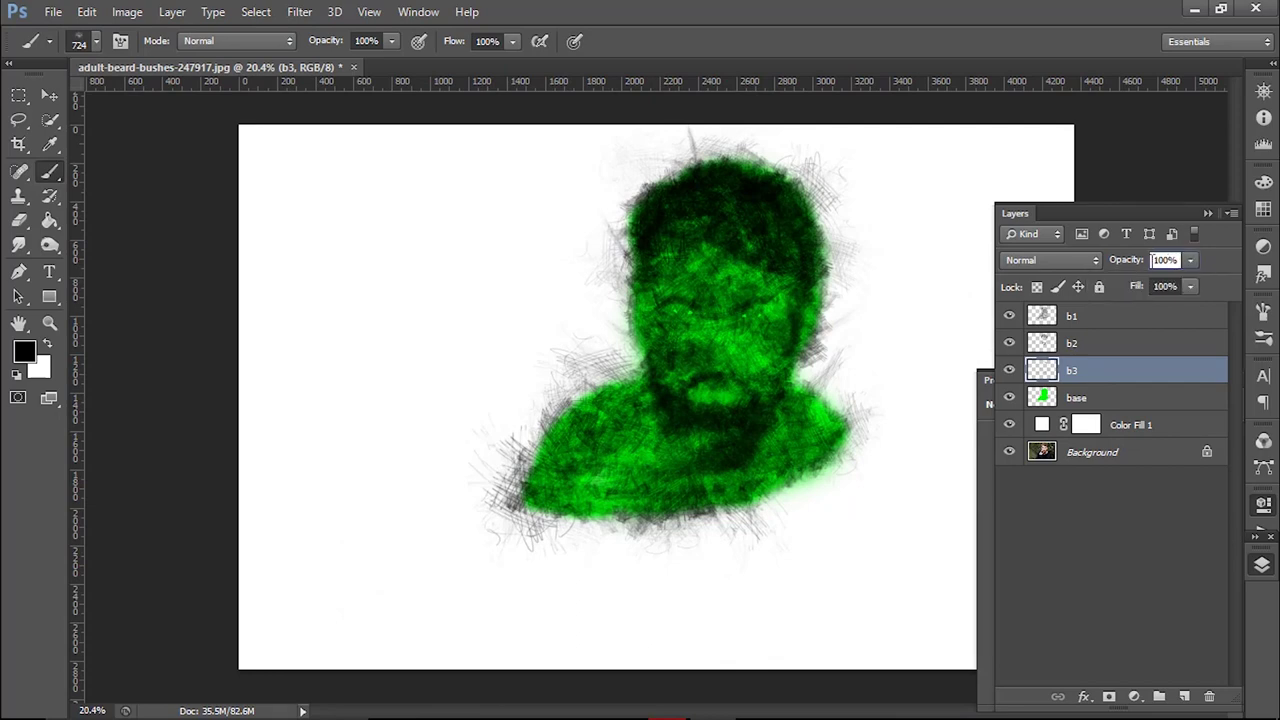
type("78")
left_click(1147, 577)
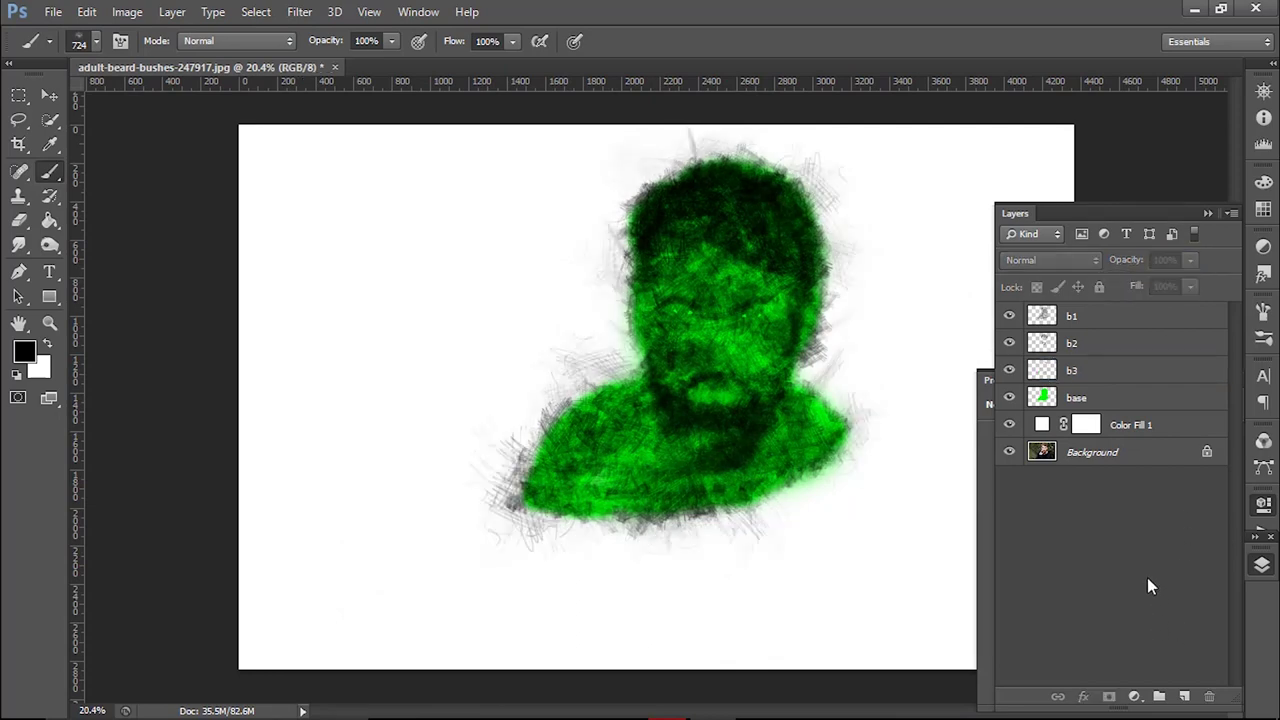
Move the green base layer above b1 and load its figure-shaped selection, then select the photo layer.
left_click_drag(1104, 406, 1095, 326)
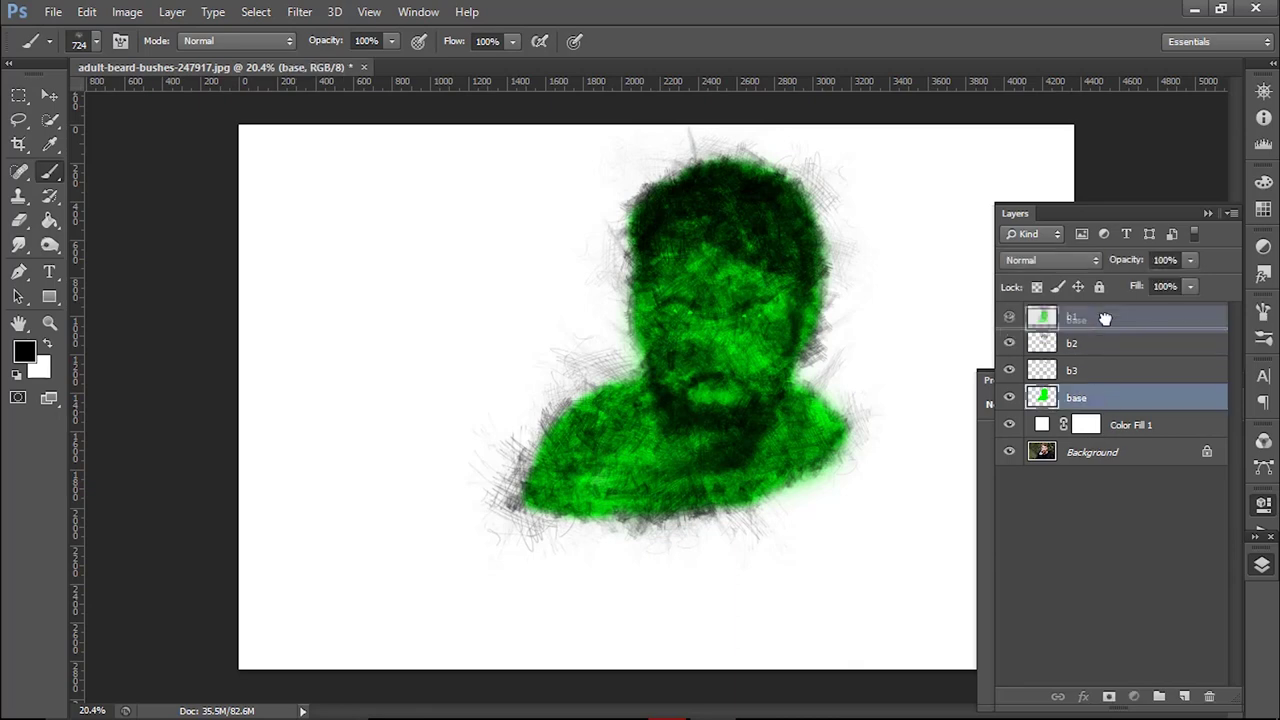
left_click_drag(1095, 326, 1095, 316)
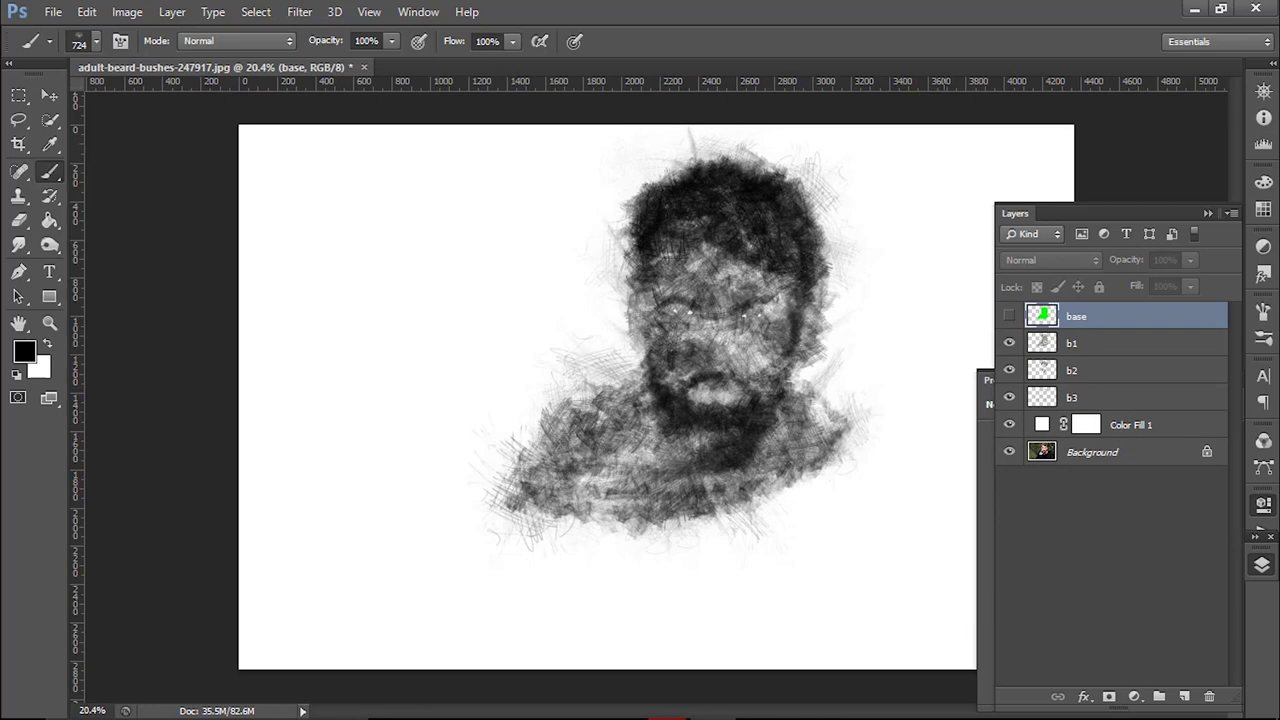
key("m")
left_click(1042, 316, "ctrl")
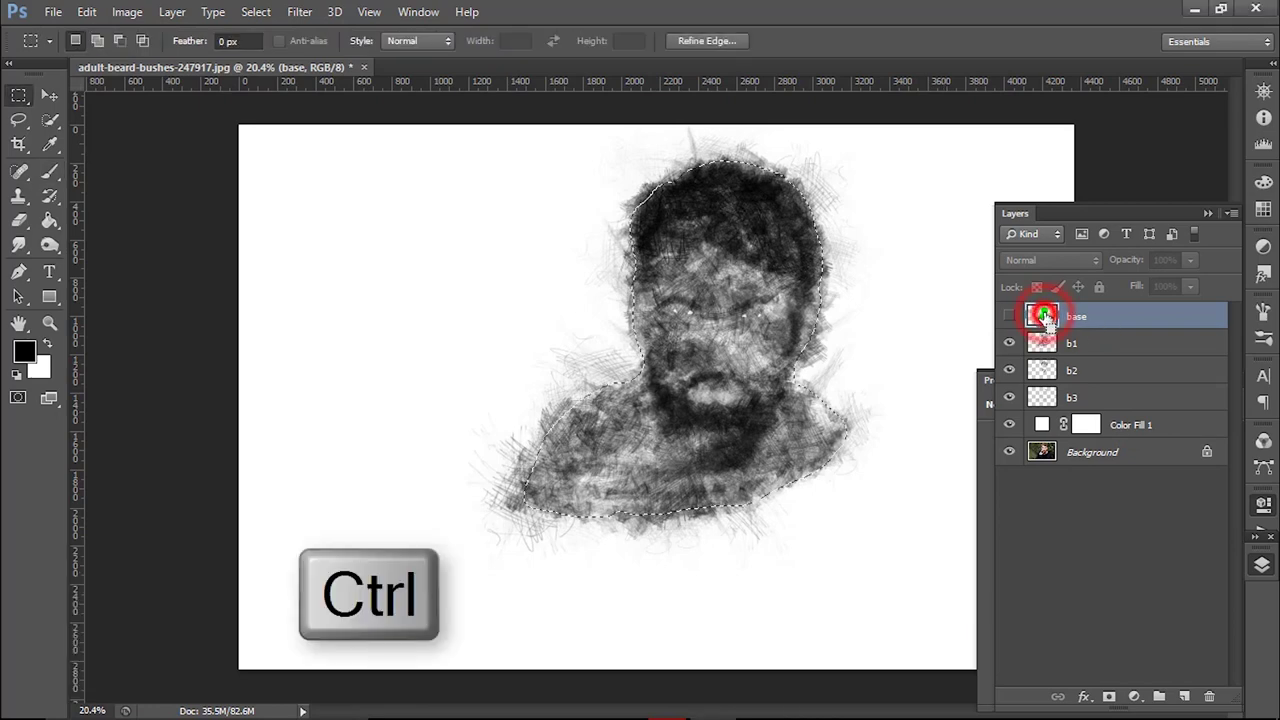
left_click(1068, 453)
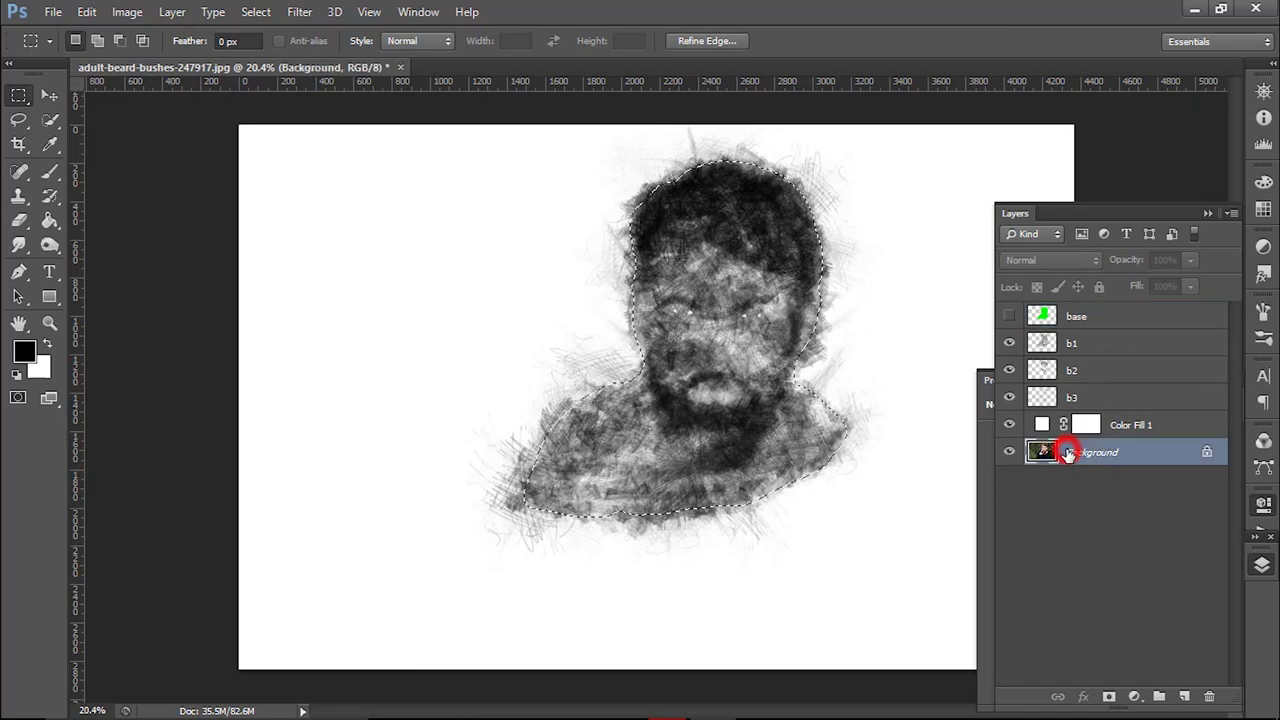
Copy the selected figure to a new layer, move it up the stack, and desaturate it.
left_click(172, 12)
left_click(470, 113)
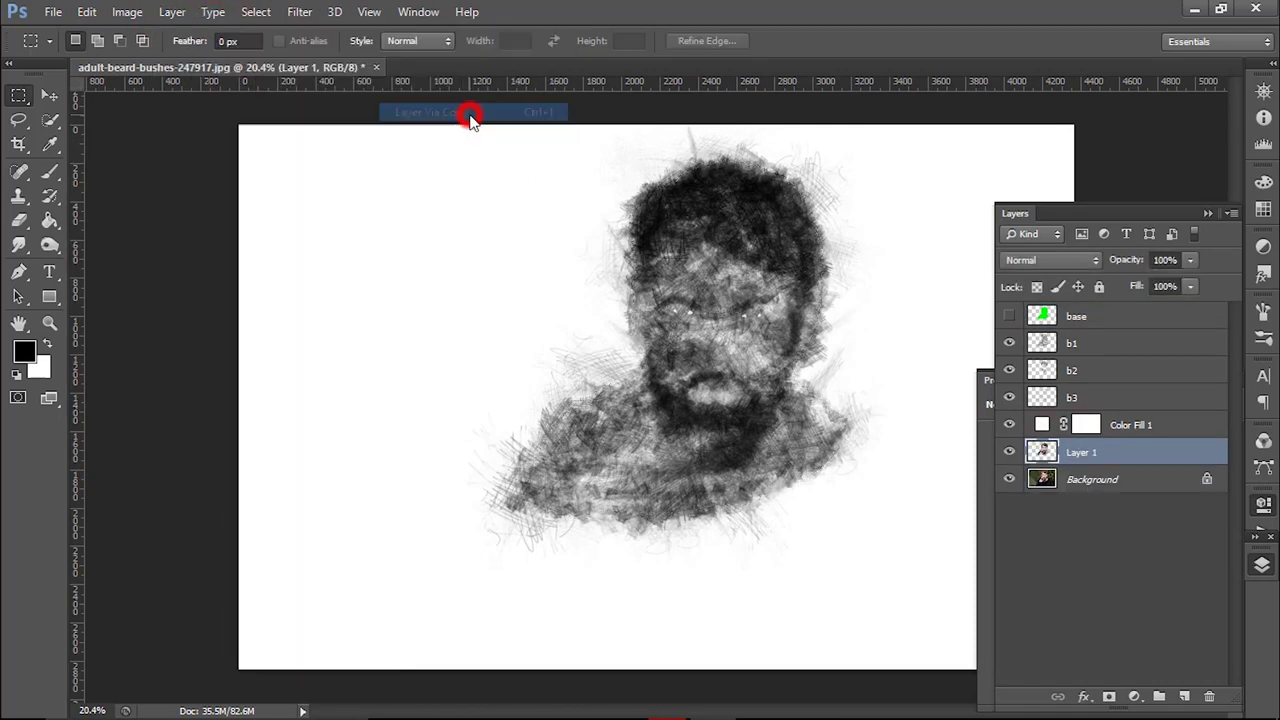
mouse_move(1115, 453)
left_mouse_down()
mouse_move(1123, 311)
mouse_move(1101, 356)
left_mouse_up()
key("ctrl+shift+u")
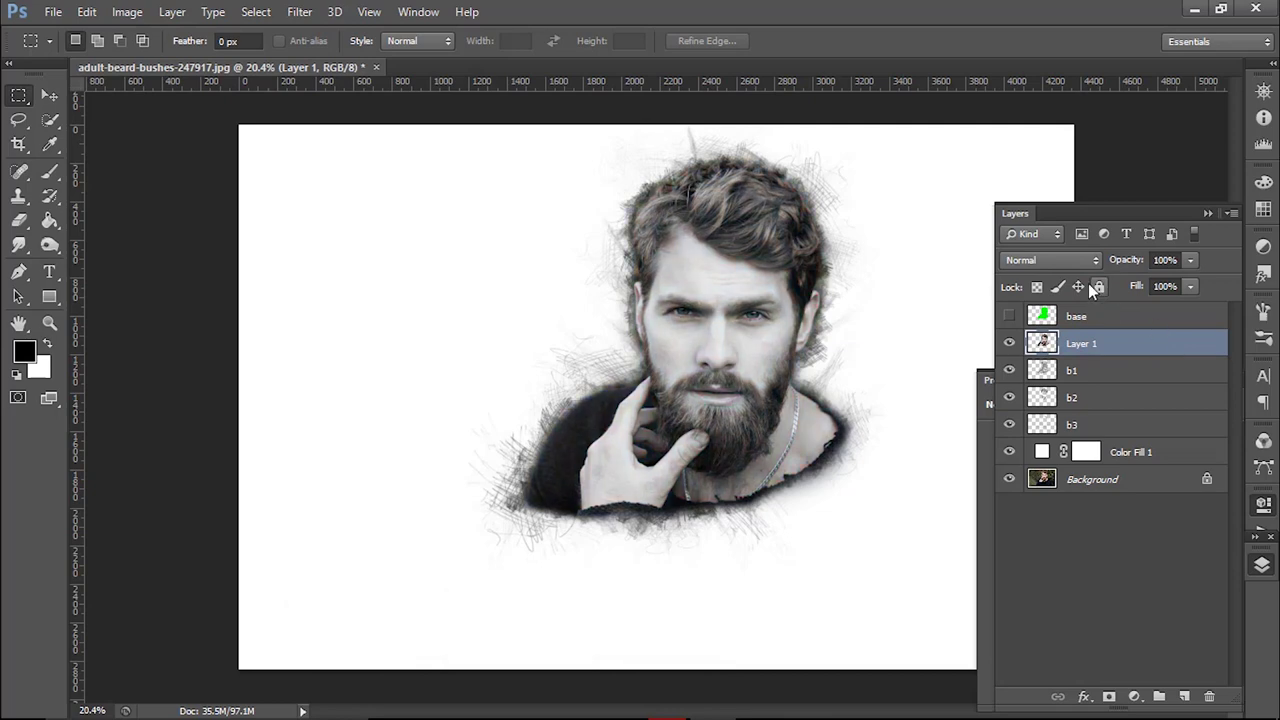
Set Layer 1's blend mode to Soft Light and lower its opacity.
left_click(1060, 260)
left_click(1048, 250)
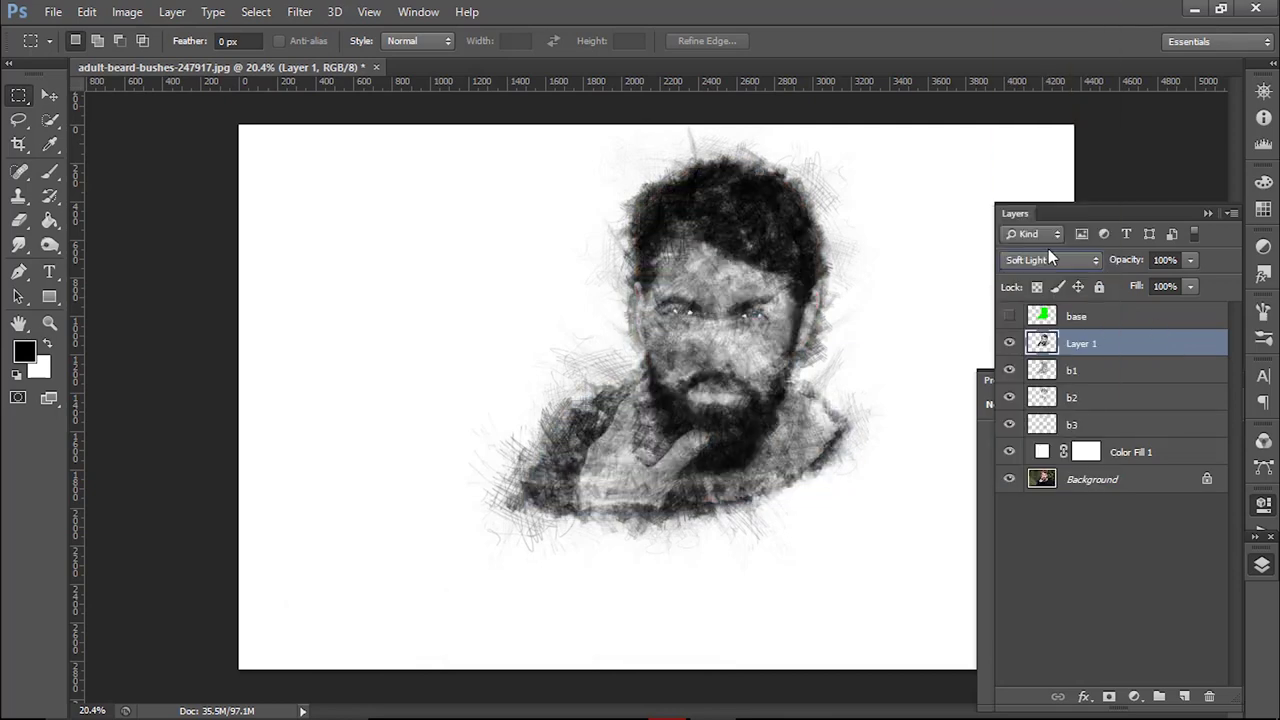
left_click(1191, 261)
left_click(1175, 260)
type("50")
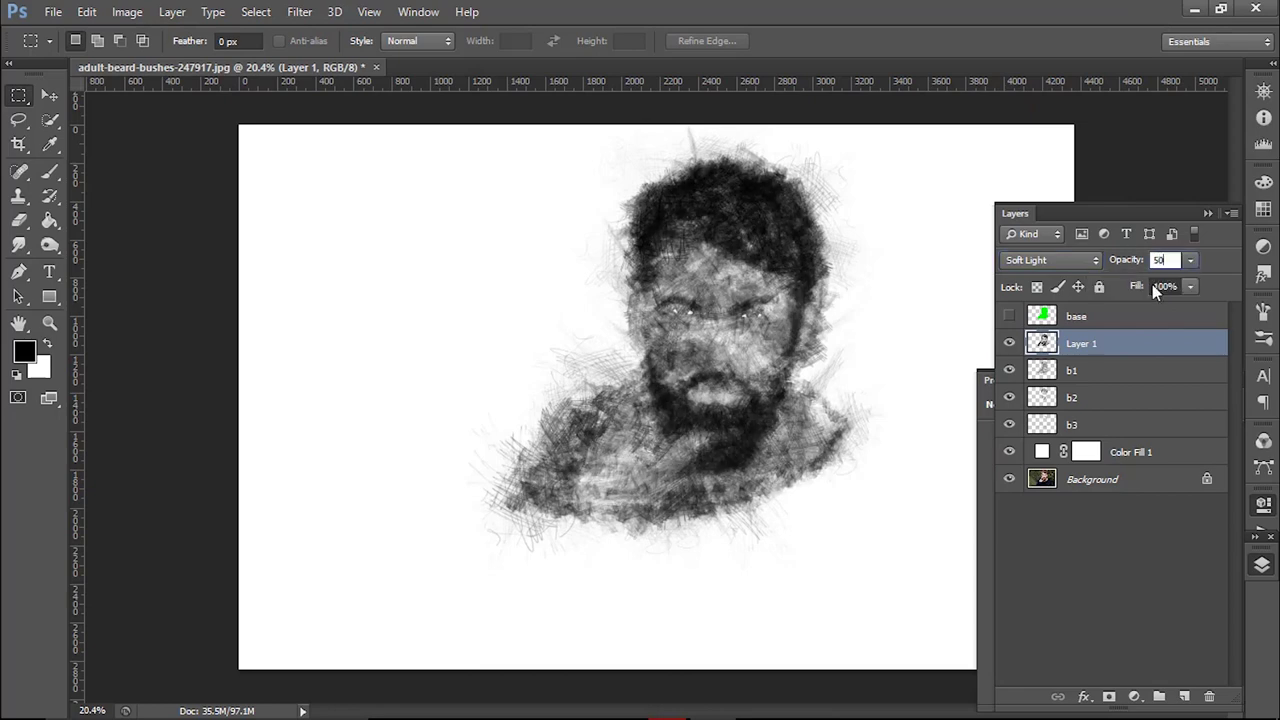
Reselect Layer 1 and finalize its opacity at 59%.
left_click(49, 95)
left_click(1106, 565)
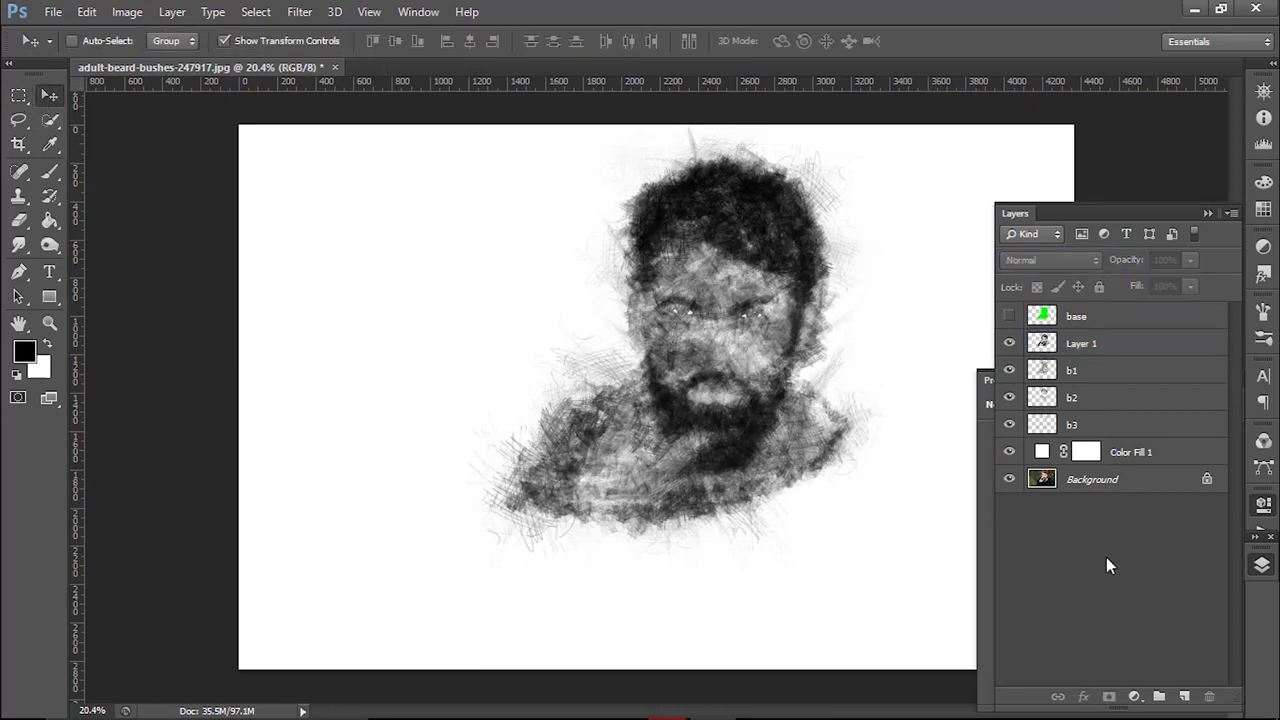
left_click(1096, 345)
left_click(1162, 259)
type("100")
left_click(1114, 644)
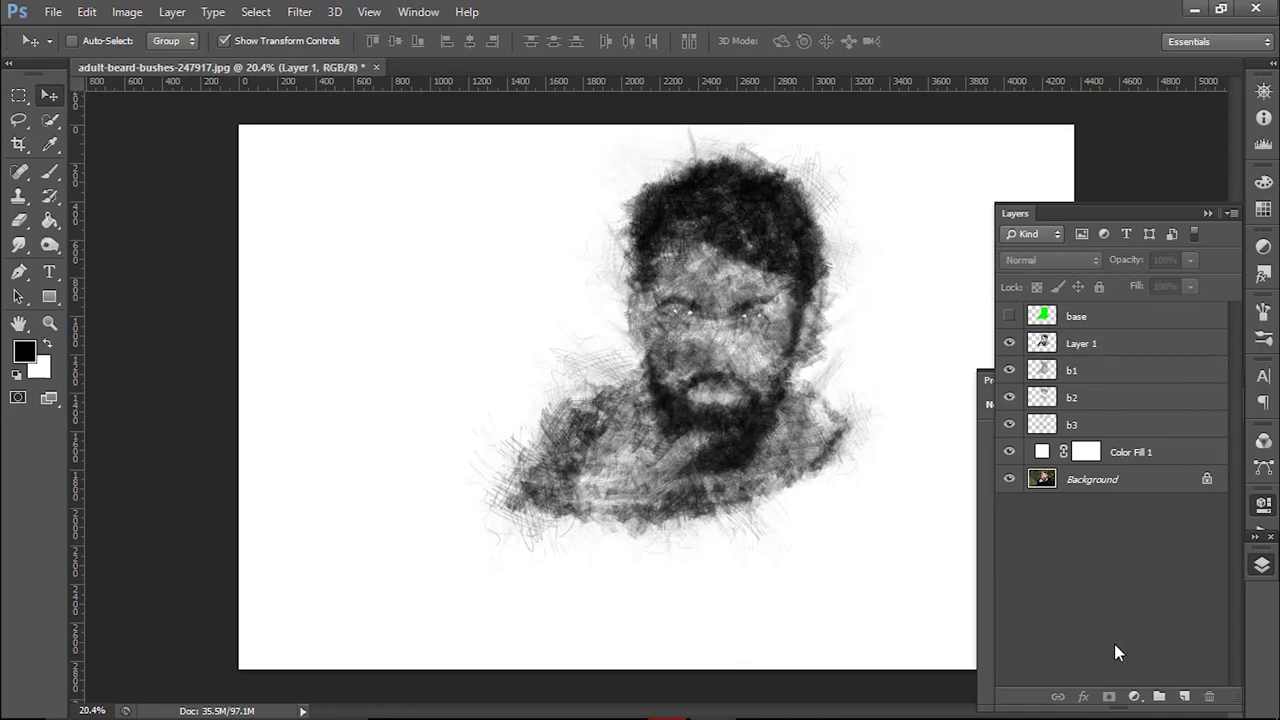
left_click(1128, 348)
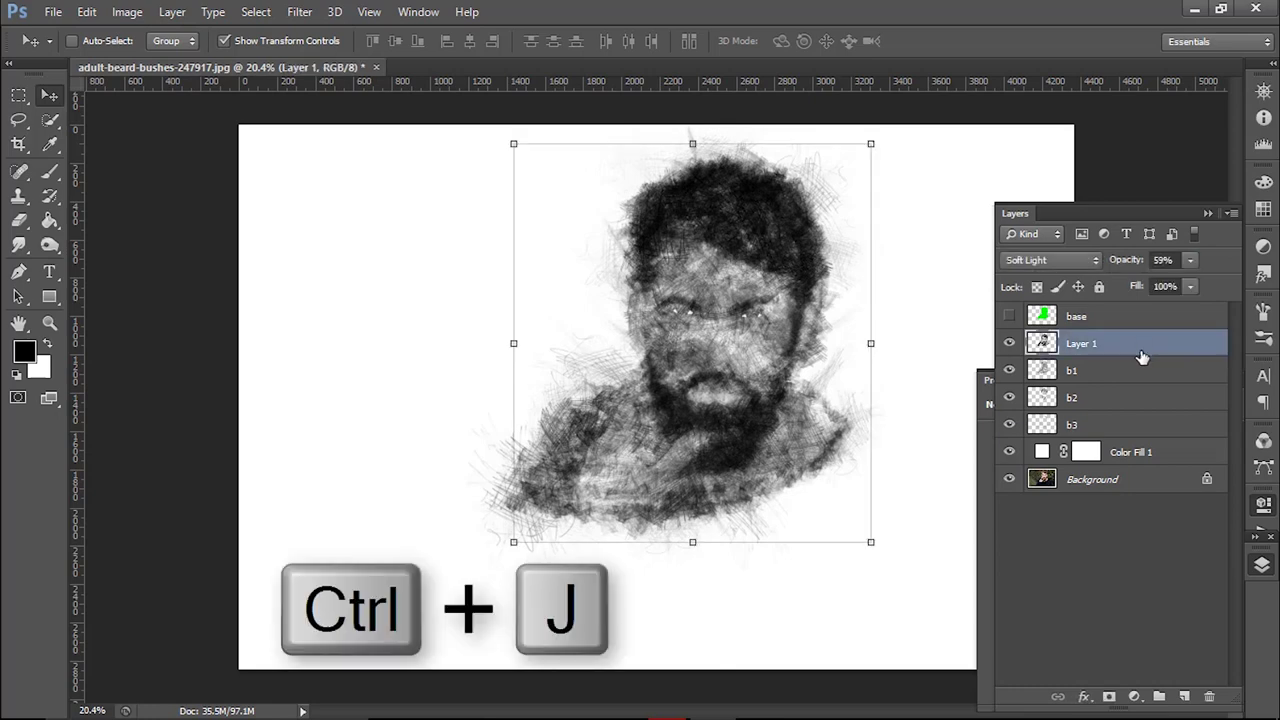
Duplicate Layer 1 as 'detail2' and place it directly below Layer 1.
key("ctrl+j")
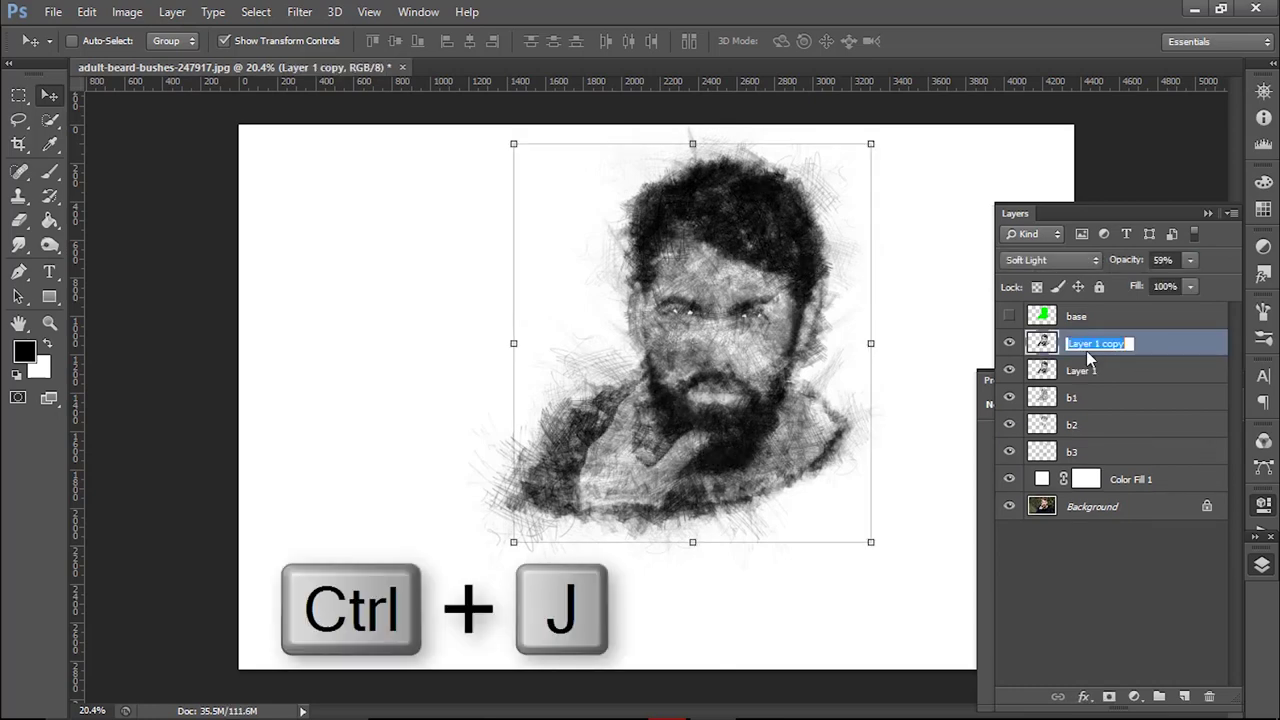
type("det")
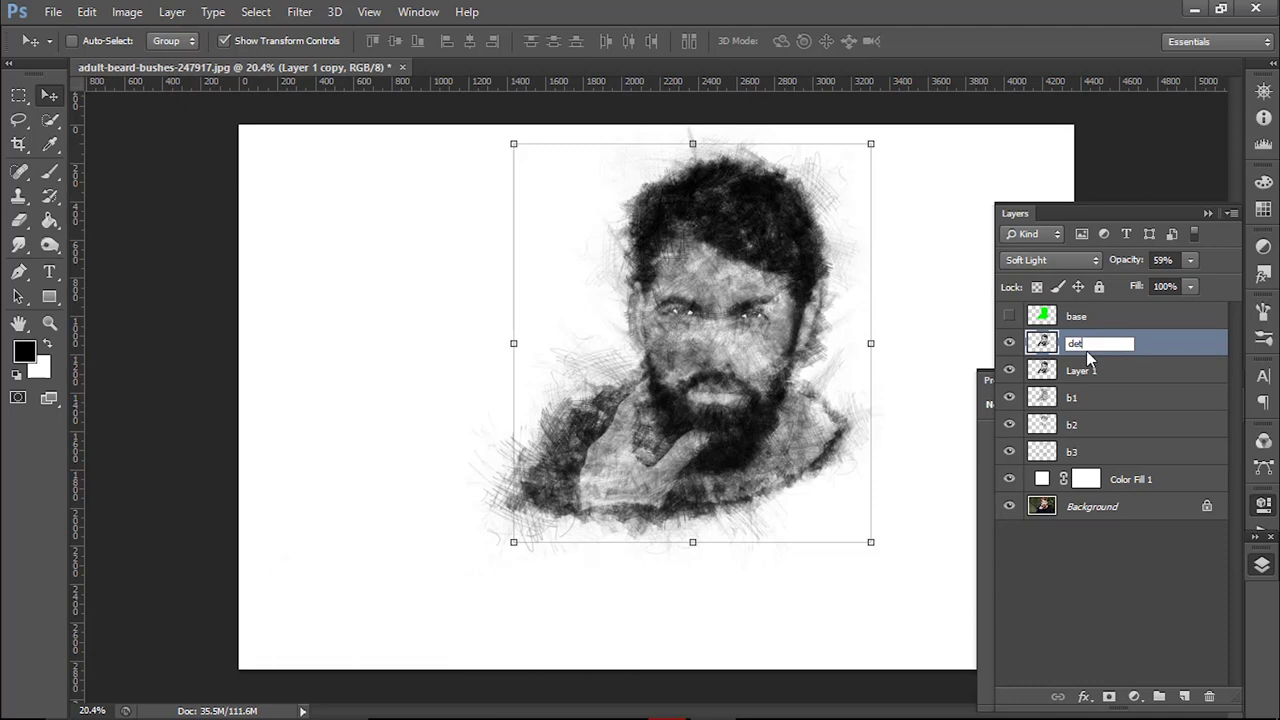
type("ail2")
left_click(1072, 635)
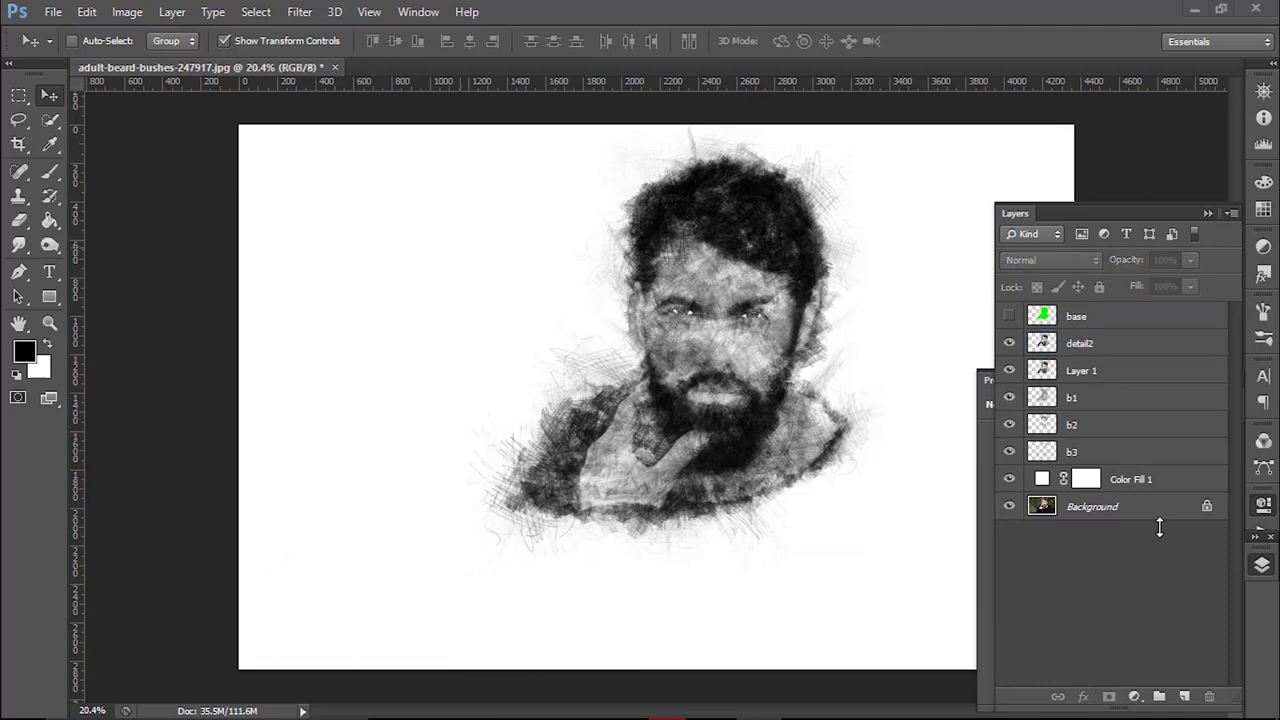
left_click(1150, 345)
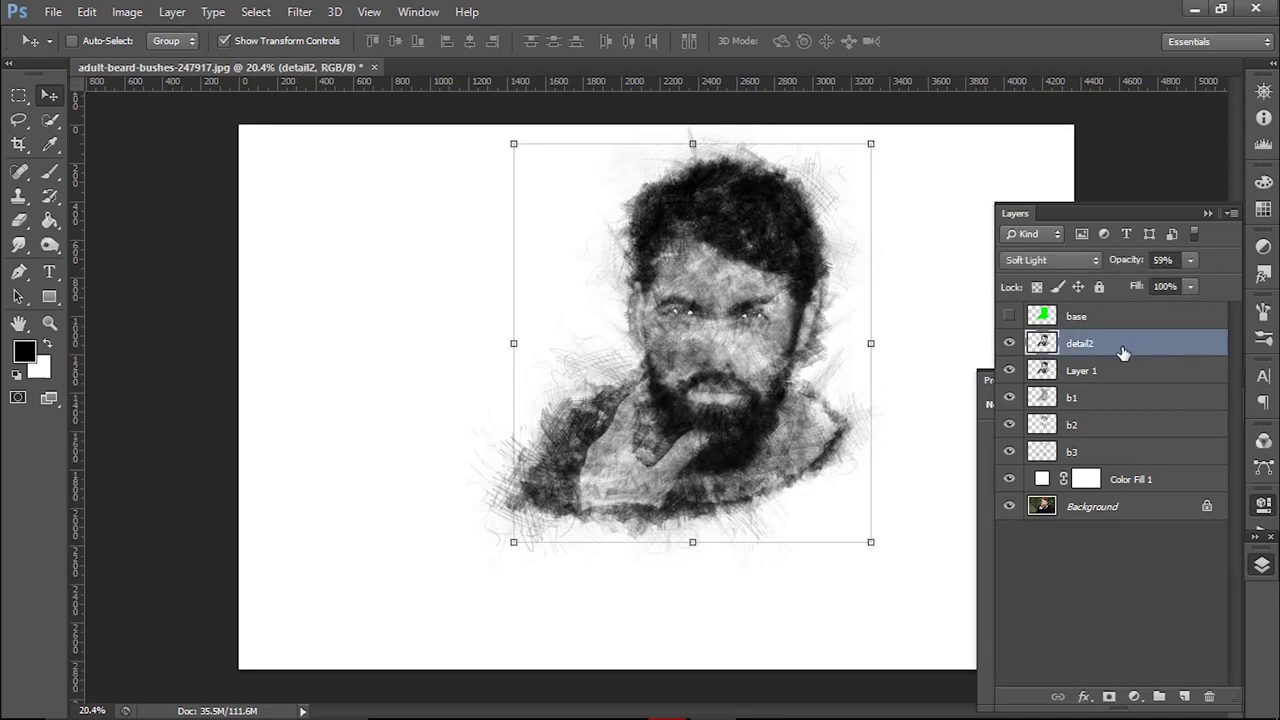
left_click_drag(1123, 349, 1112, 373)
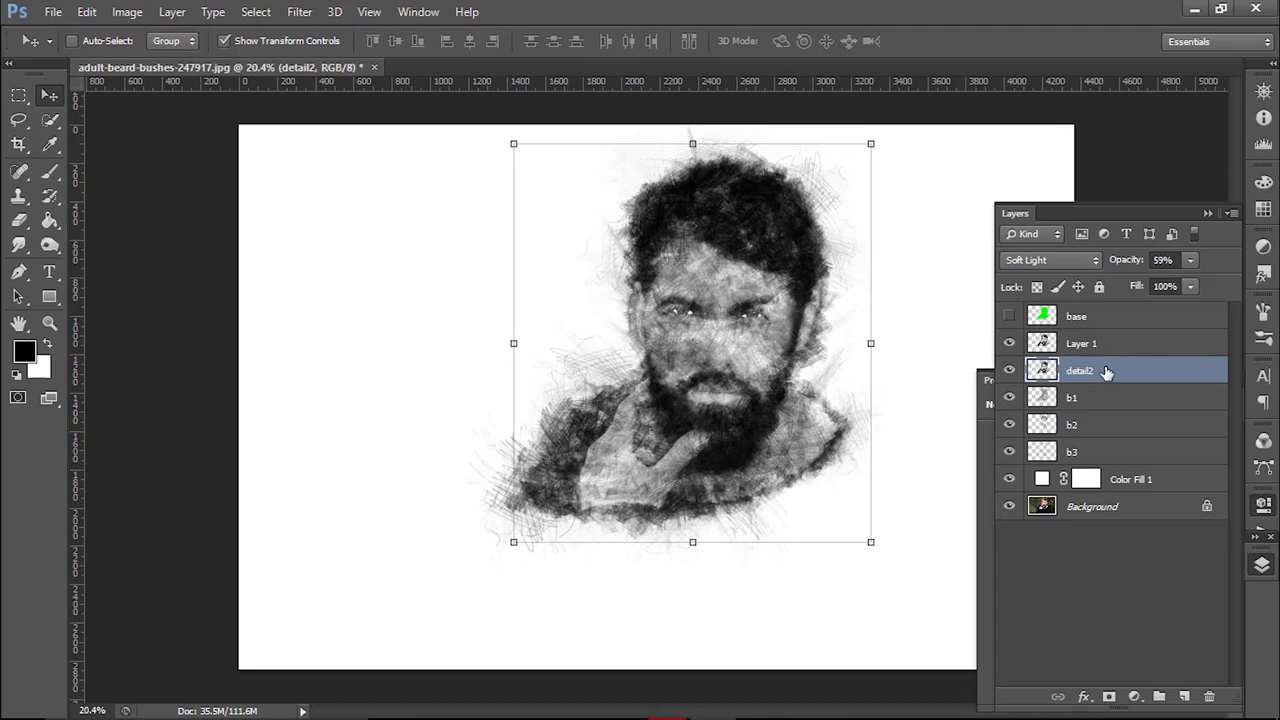
Set detail2 to Normal blending at 25% opacity.
left_click(1190, 261)
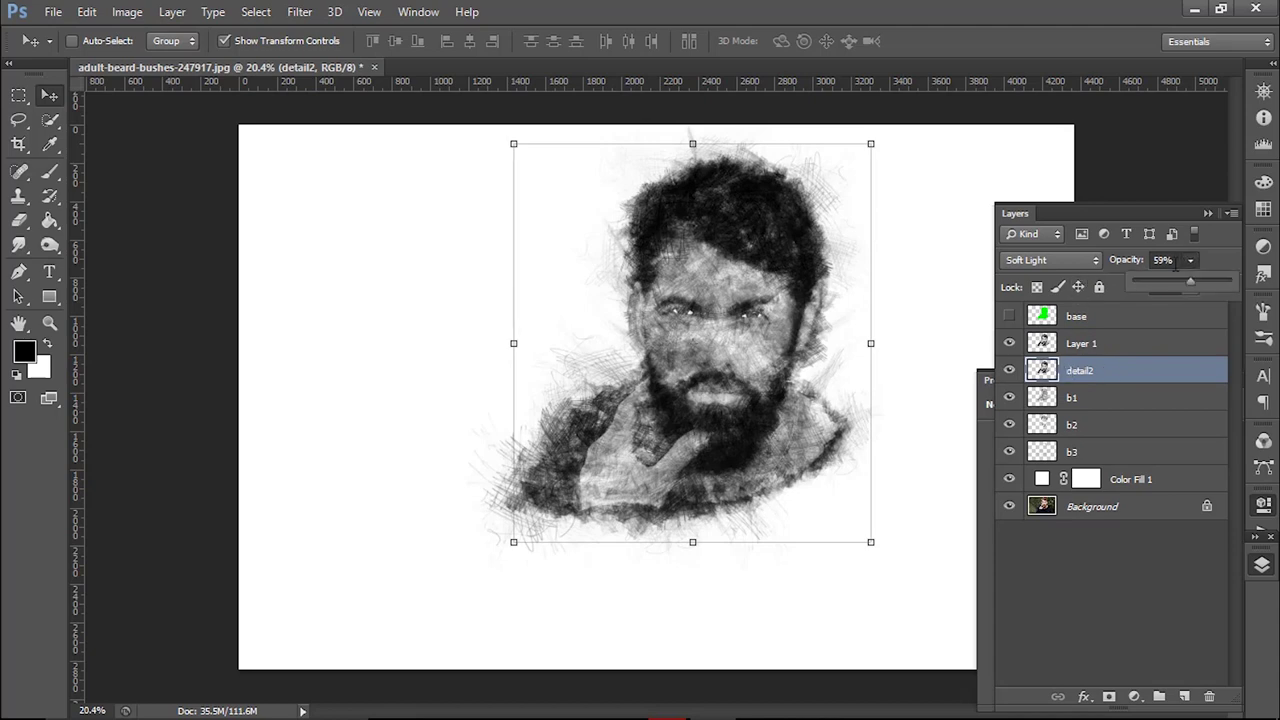
left_click(1181, 260)
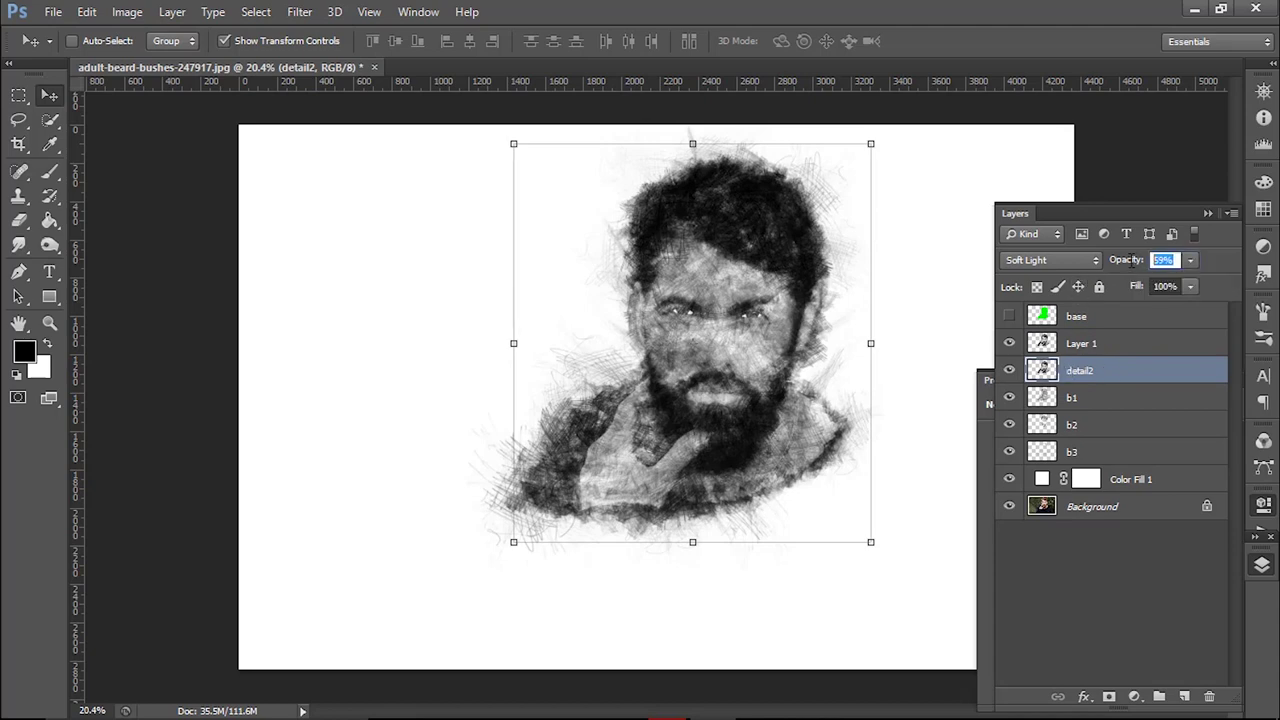
type("25")
left_click(1092, 262)
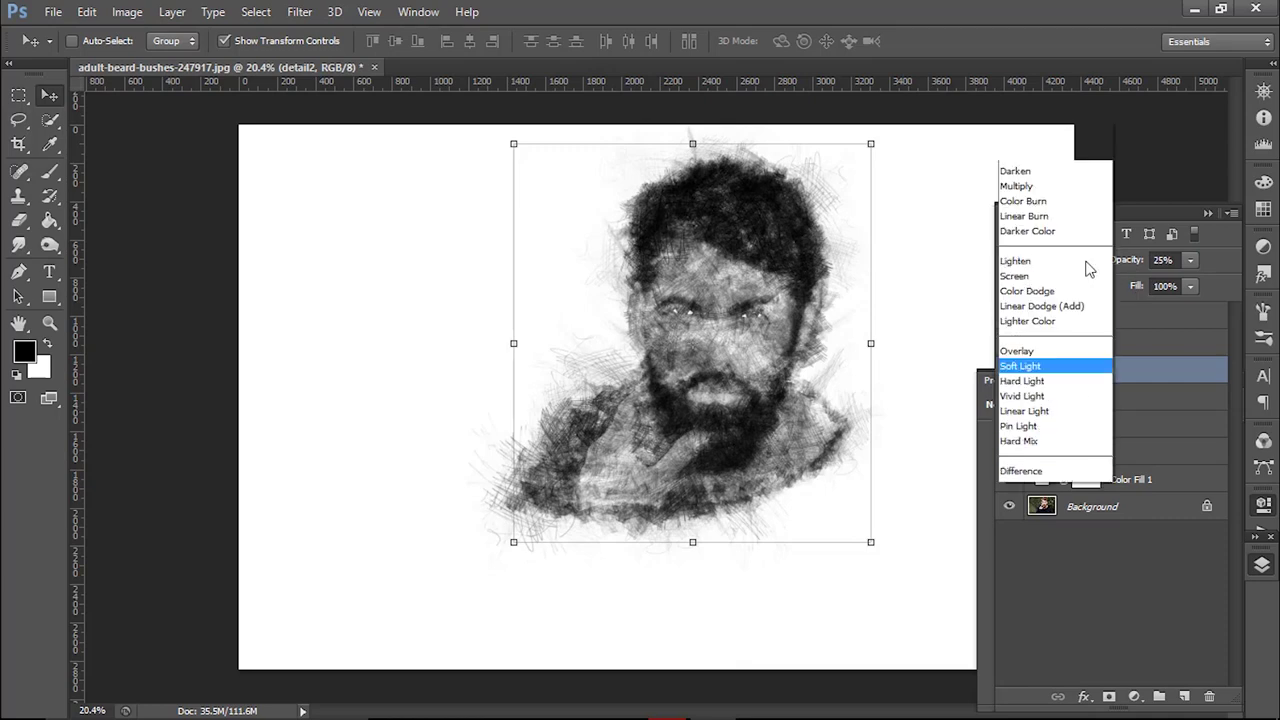
left_click(1038, 12)
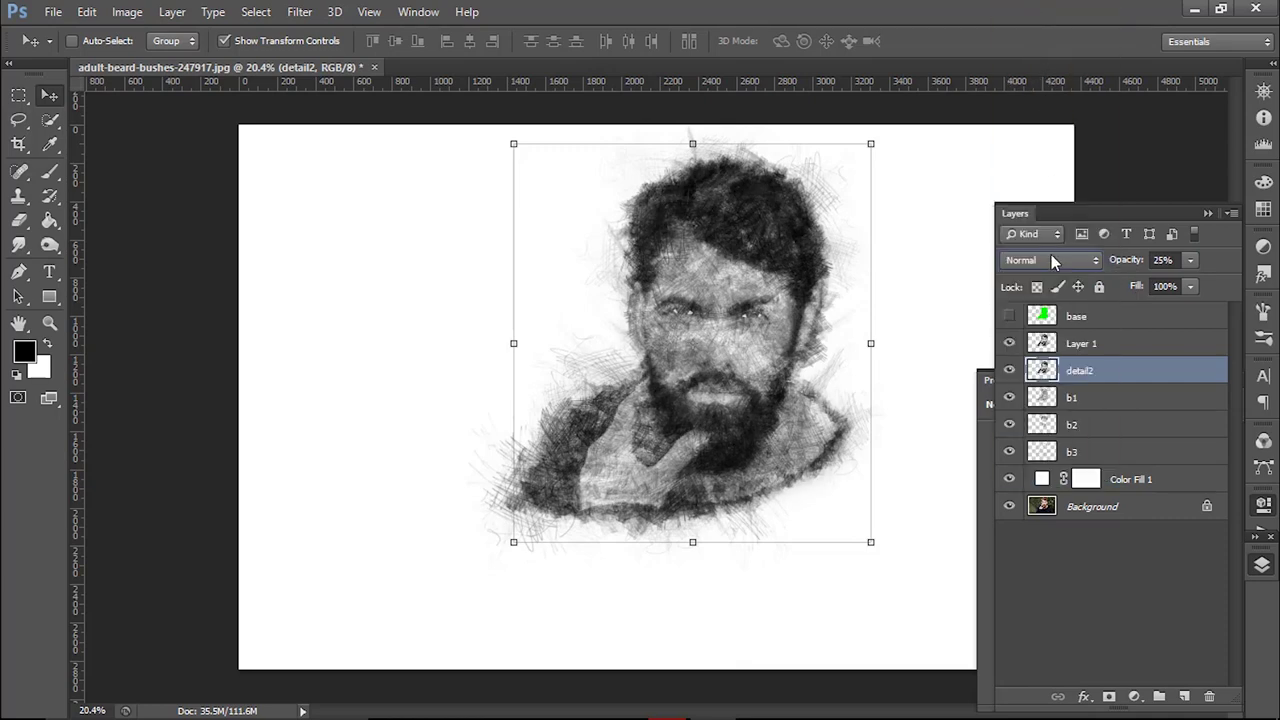
left_click(53, 12)
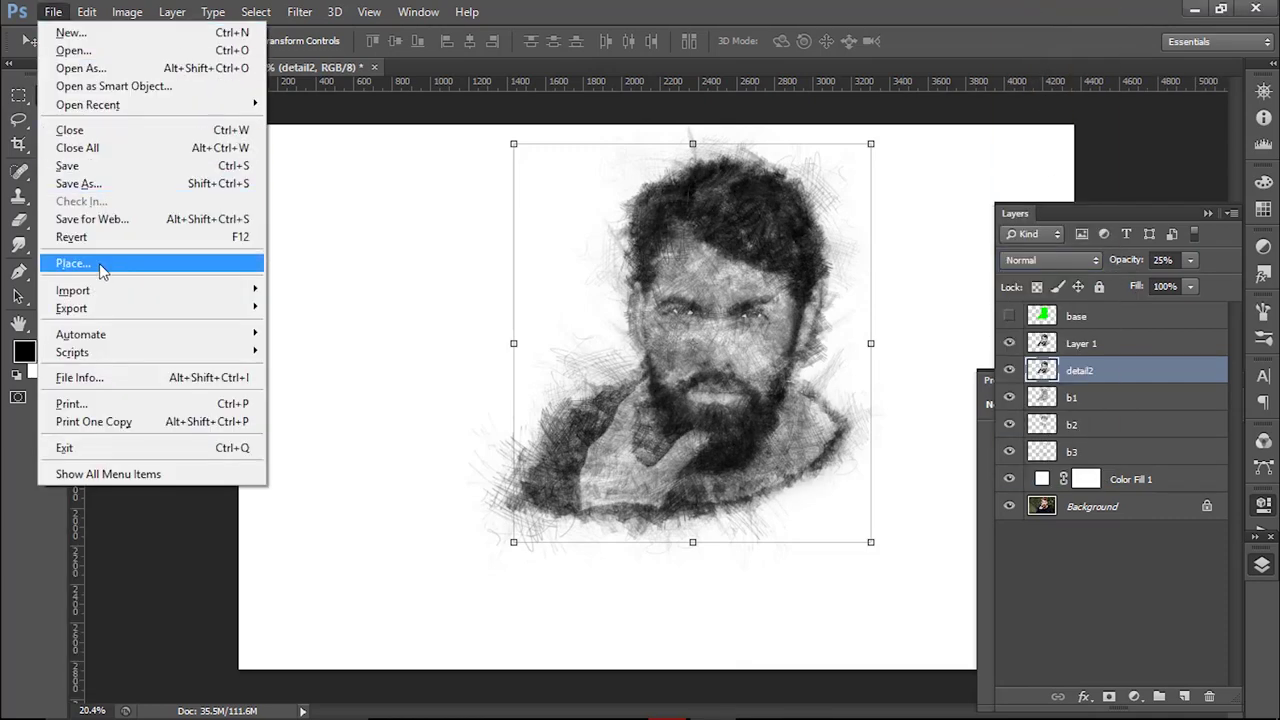
Place Pacques02-3.jpg and scale it to about 422% so it covers the portrait.
left_click(99, 263)
left_click(450, 290)
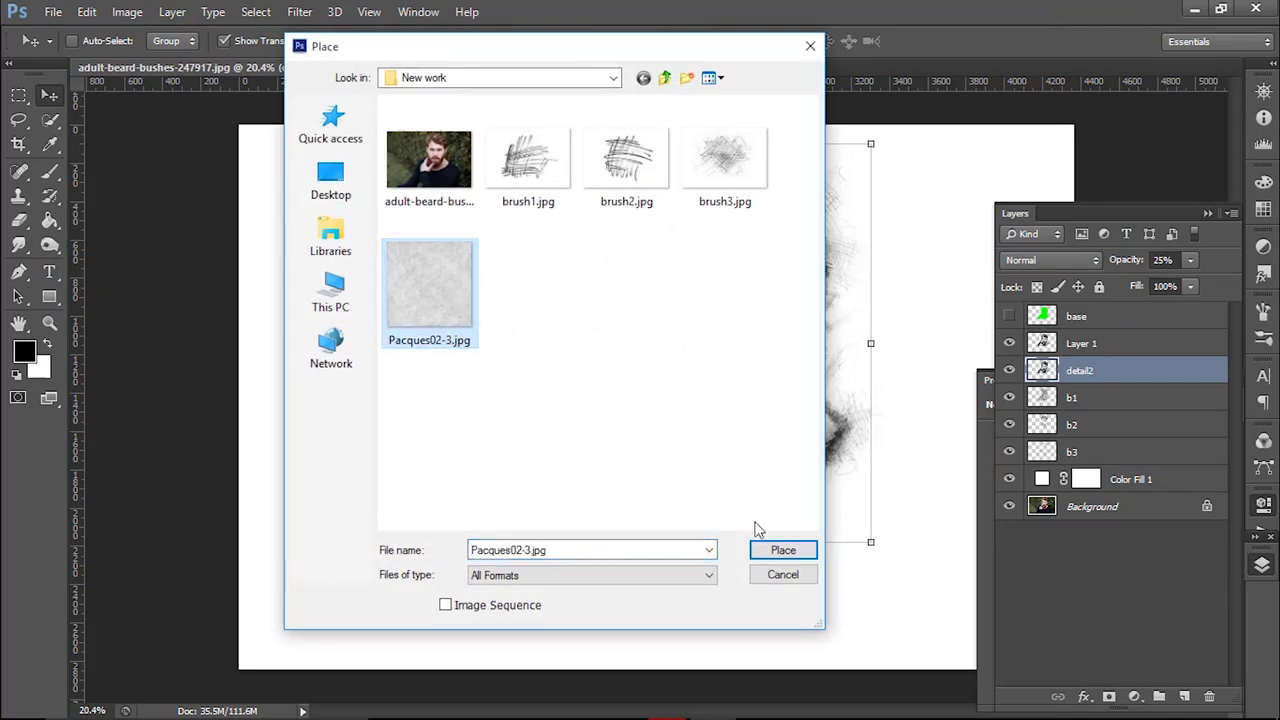
left_click(773, 550)
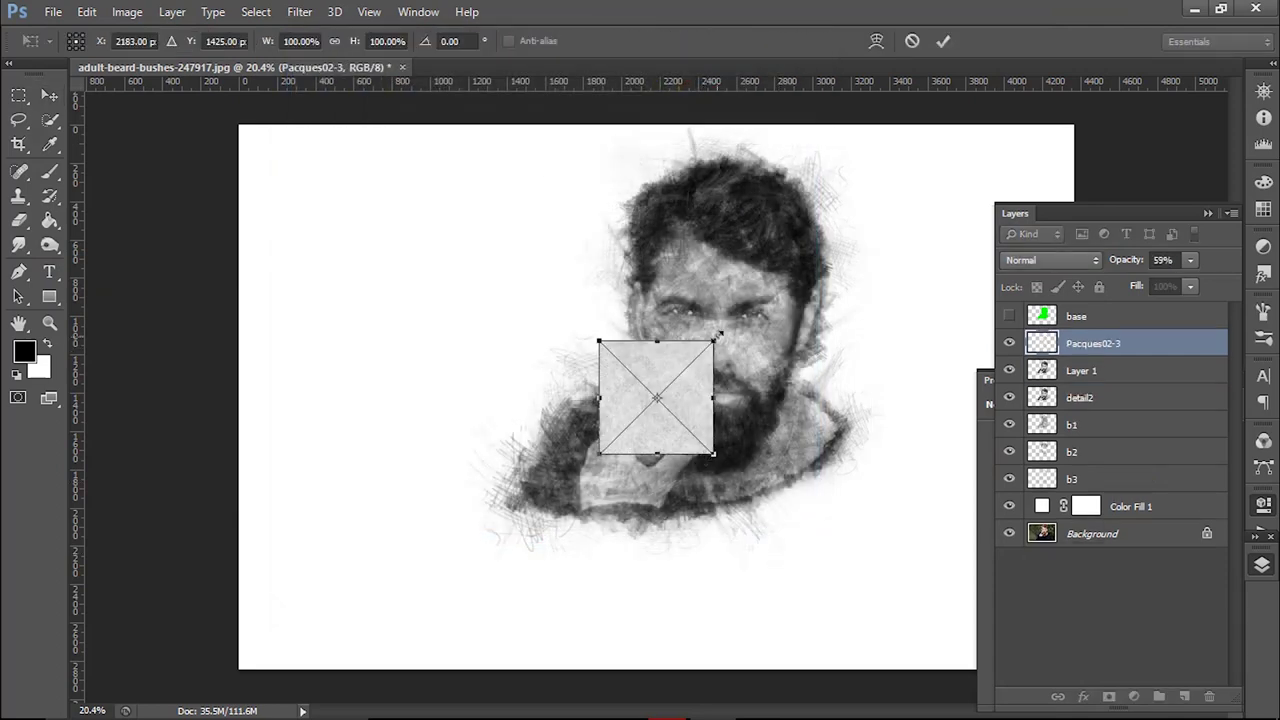
left_click_drag(712, 344, 912, 140)
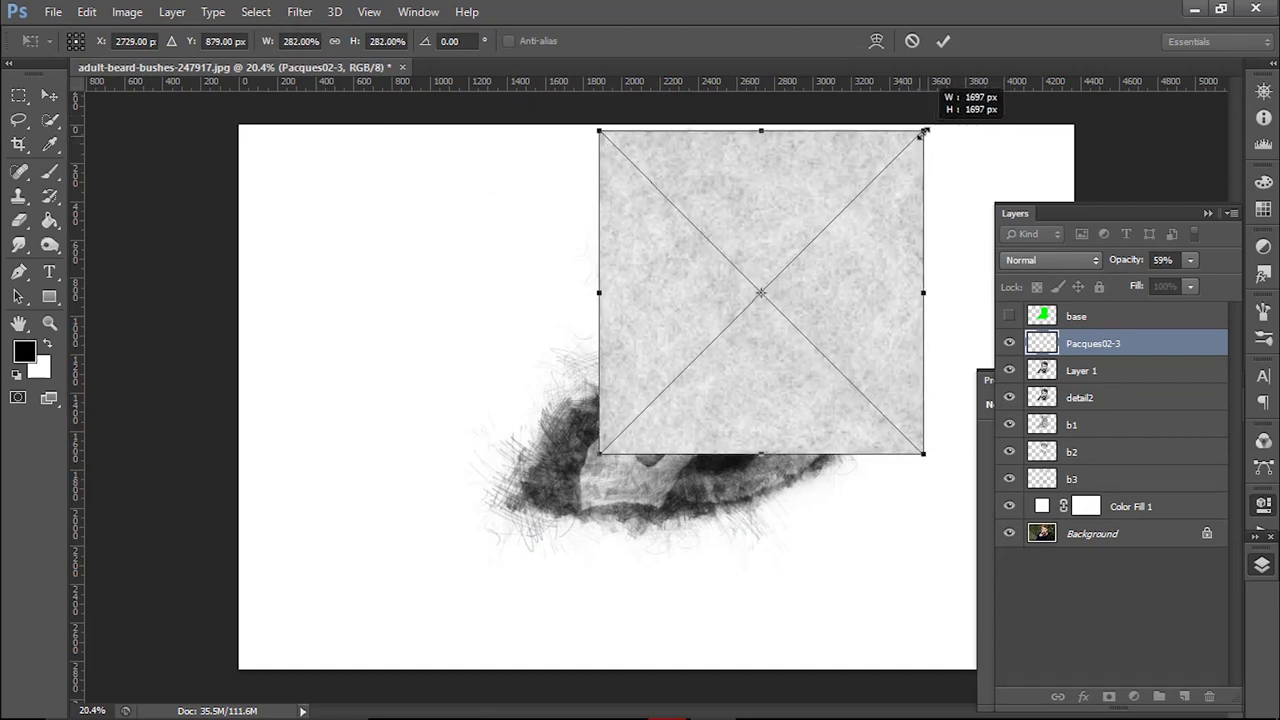
left_click_drag(913, 140, 926, 127)
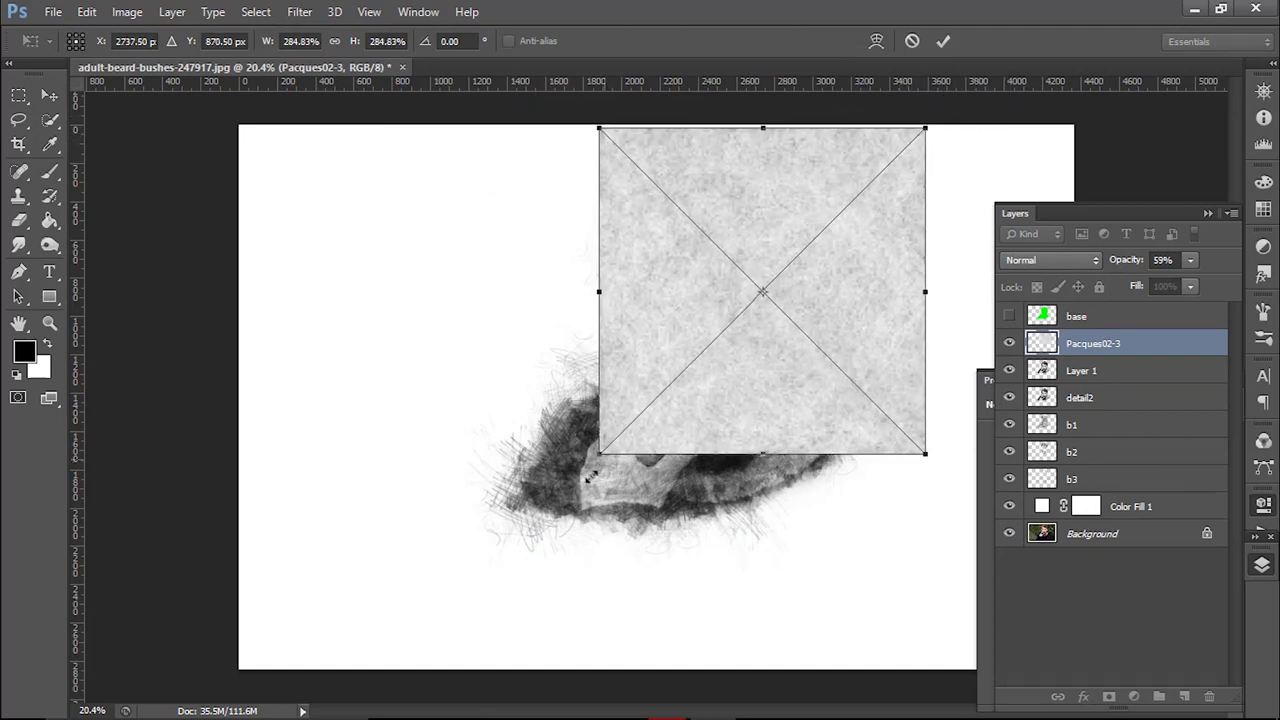
left_click_drag(601, 456, 442, 613)
left_click_drag(659, 455, 678, 453)
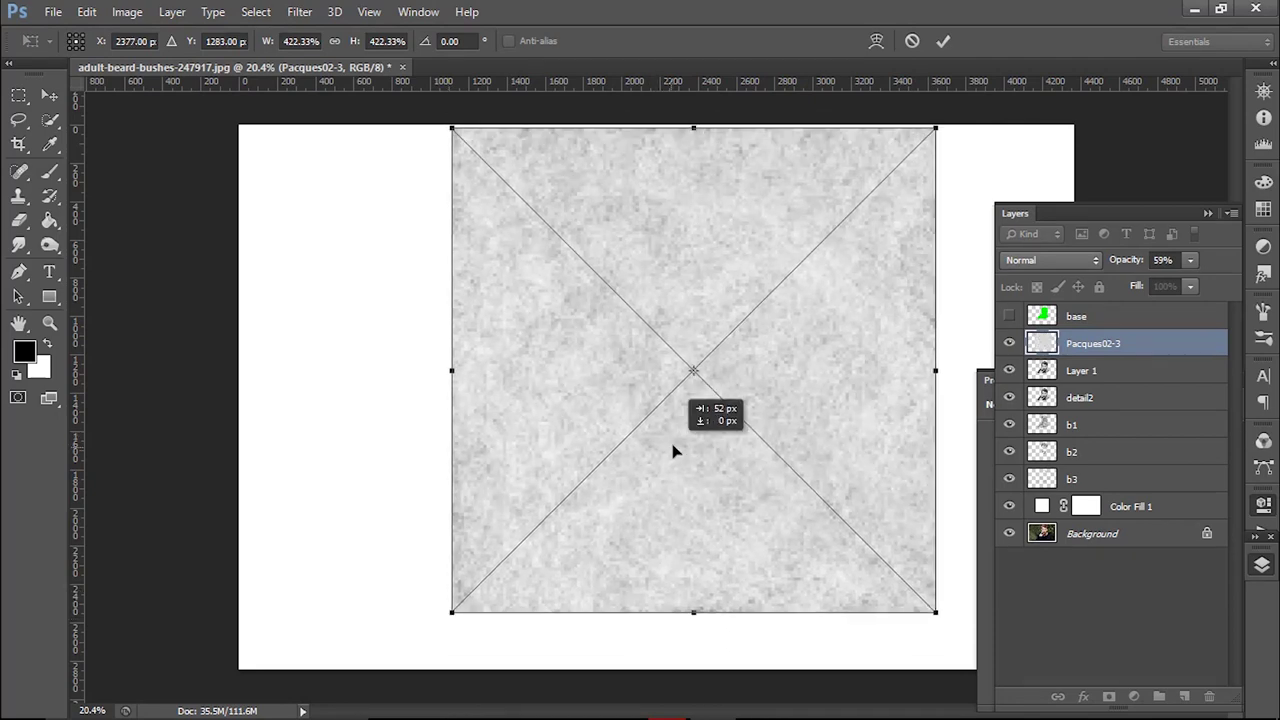
key("Up")
key("Up")
key("Up")
key("Up")
key("Up")
key("Up")
key("Right")
key("Right")
key("Right")
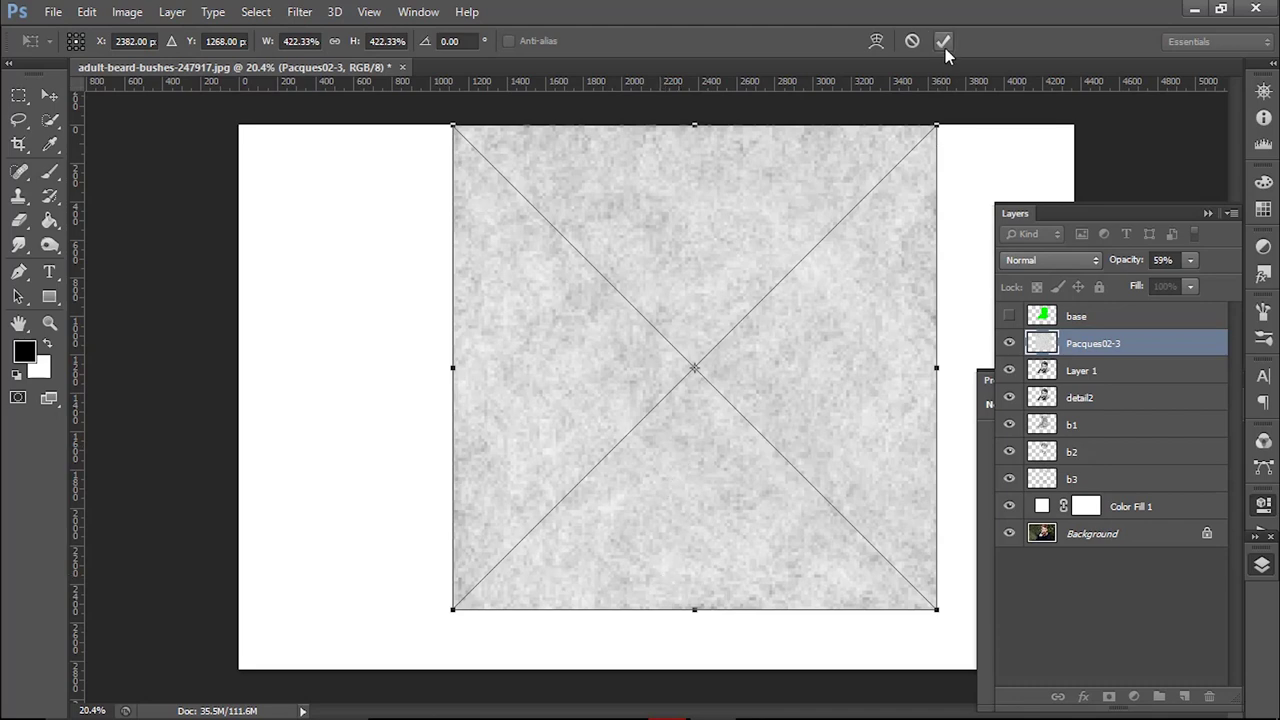
left_click(944, 44)
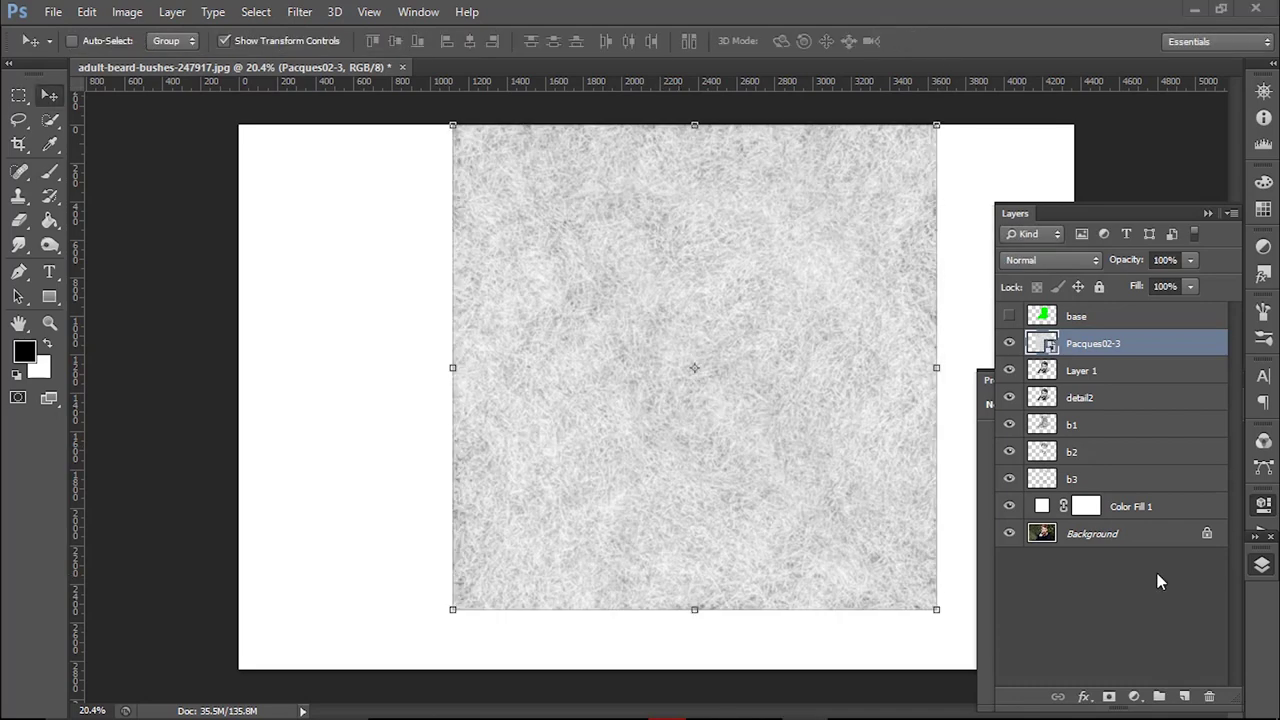
Blend the Pacques02-3 texture in Soft Light mode.
left_click(1070, 258)
left_click(1050, 249)
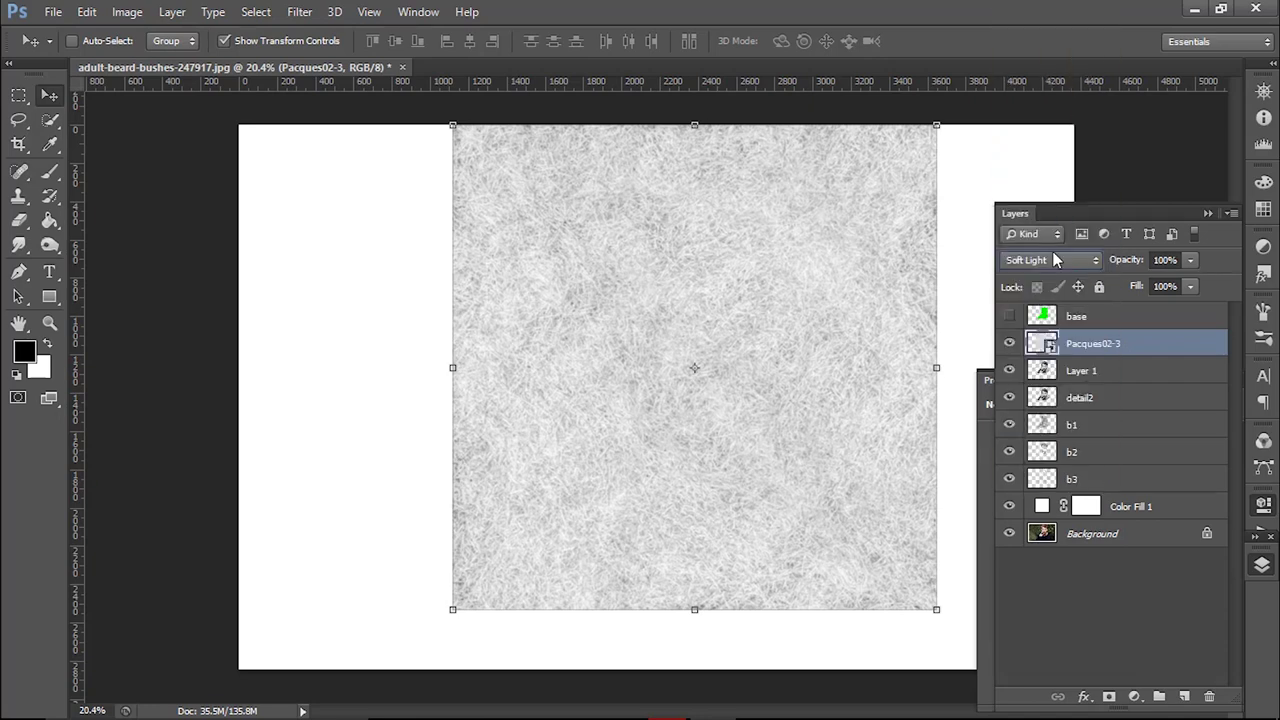
left_click(1127, 375)
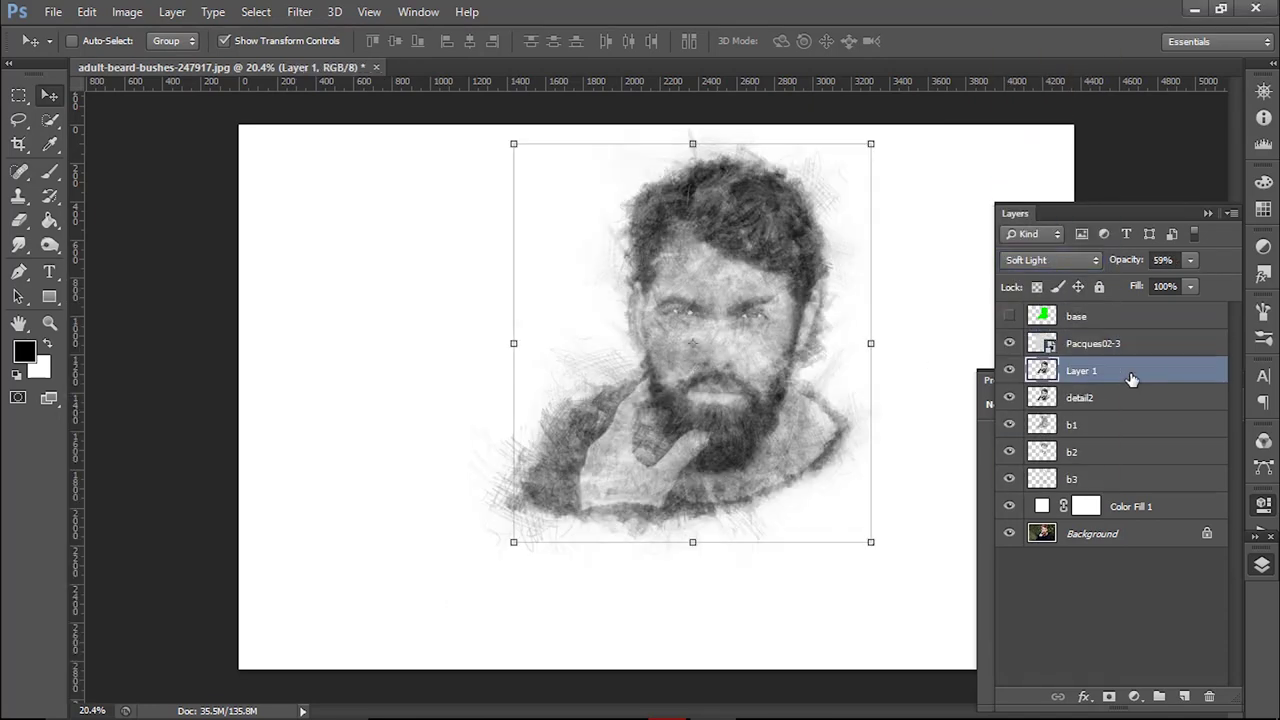
Add a Curves adjustment above Layer 1, name it 'overall brightness', and bow its RGB curve upward.
left_click(1134, 696)
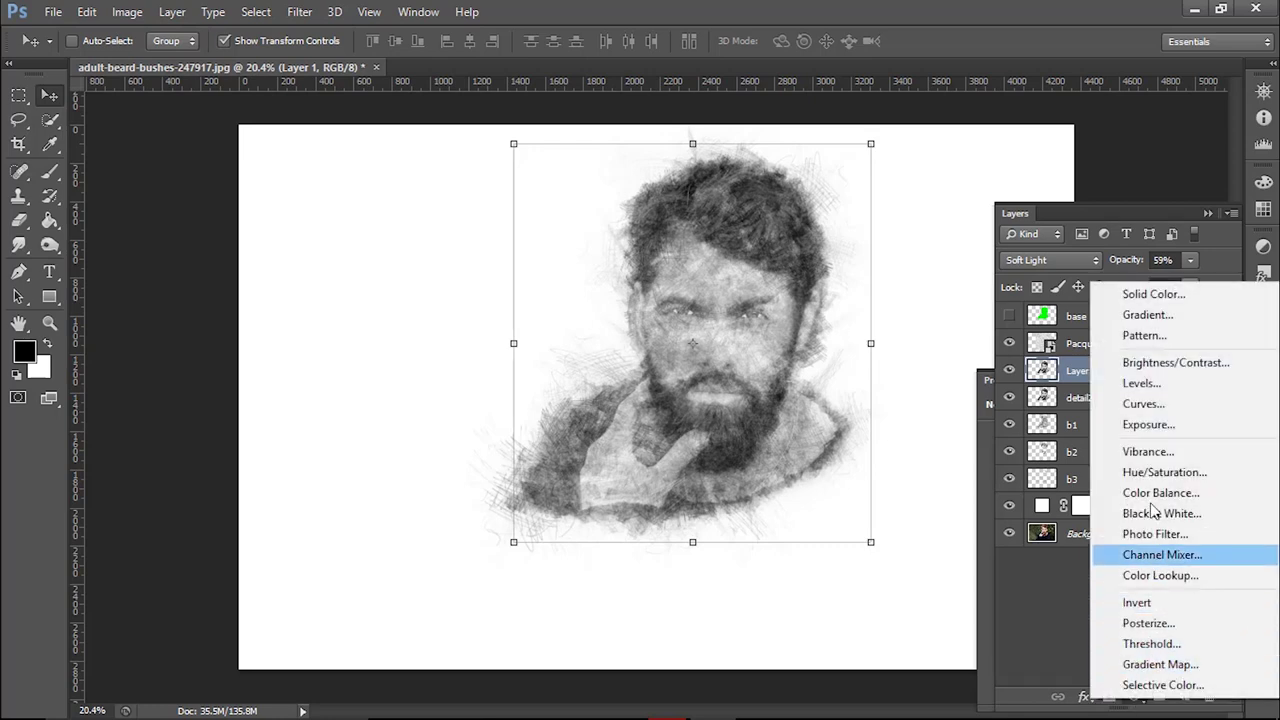
left_click(1150, 404)
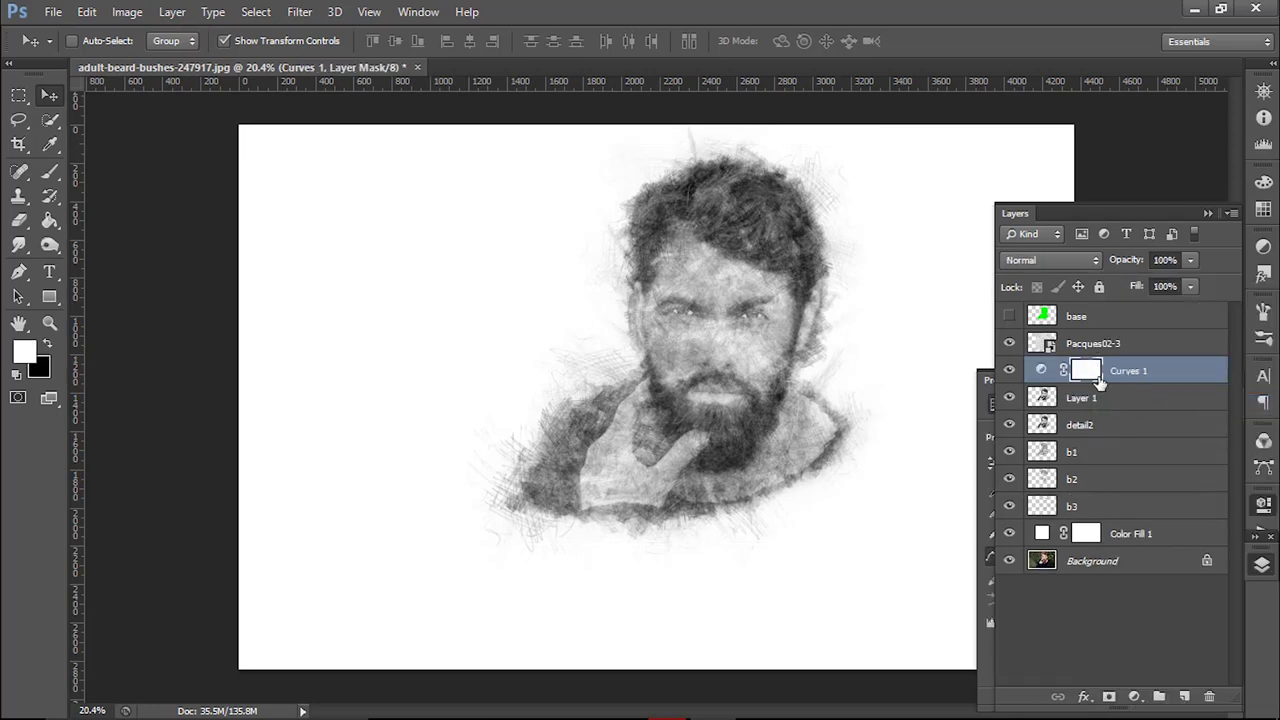
double_click(1128, 371)
type("overall brightne")
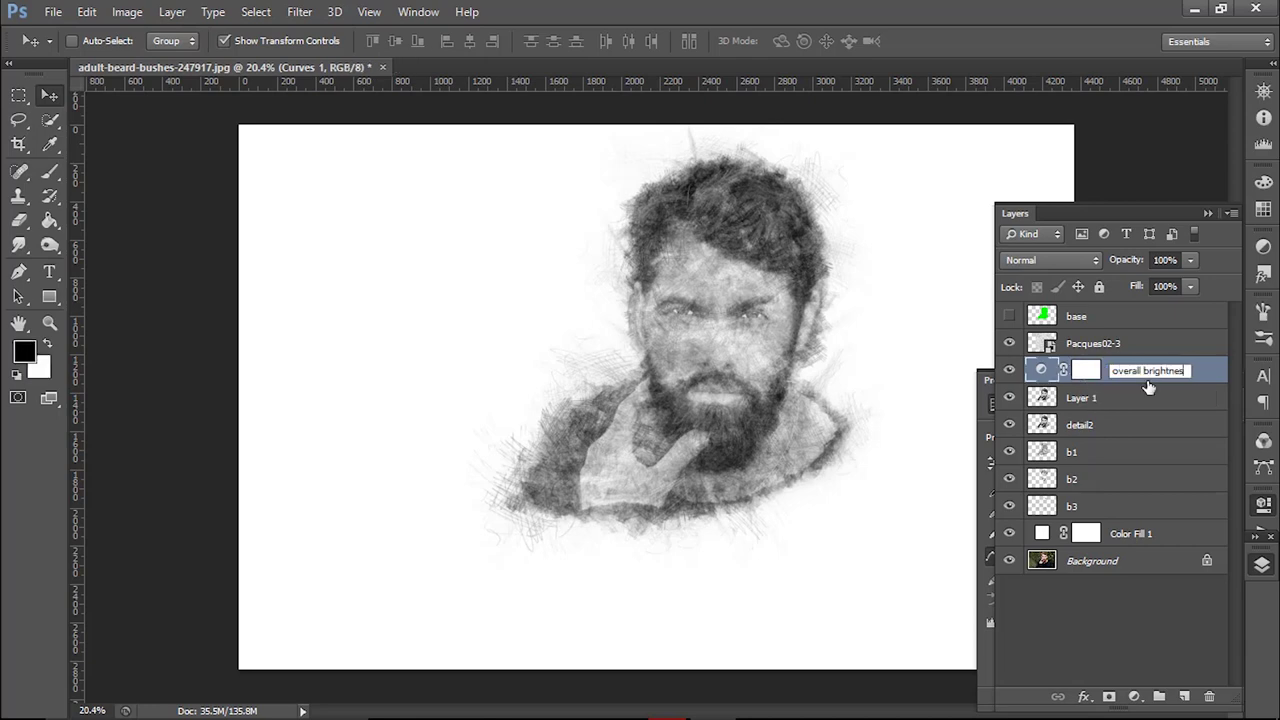
type("s")
key("Return")
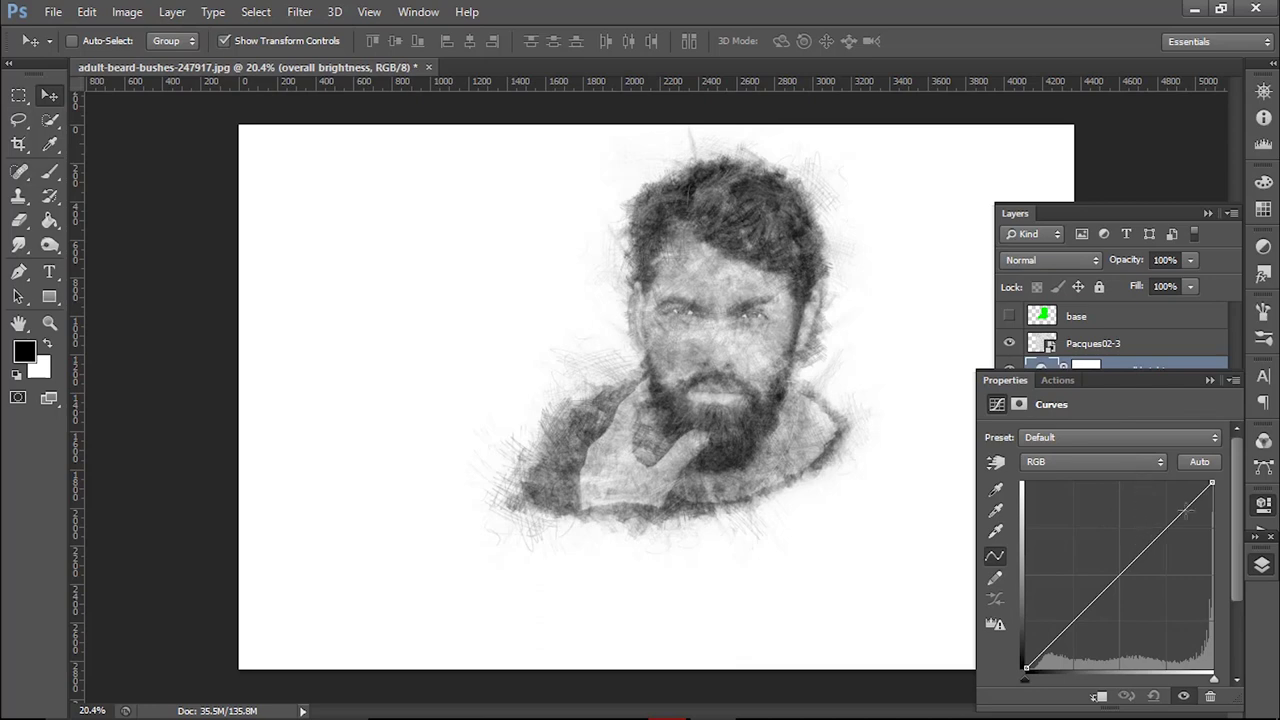
mouse_move(1153, 543)
left_mouse_down()
mouse_move(1138, 507)
mouse_move(1104, 551)
mouse_move(1102, 505)
mouse_move(1105, 521)
left_mouse_up()
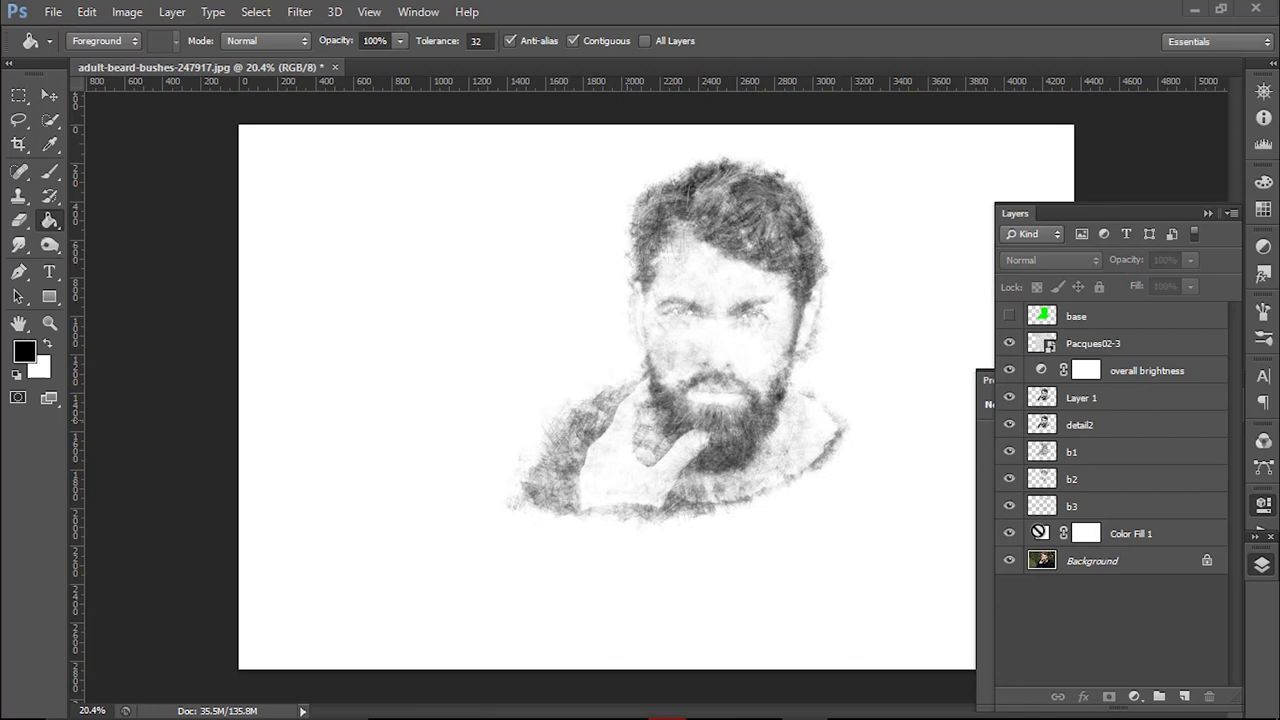
Change the Color Fill 1 background to grey 767676.
double_click(1043, 533)
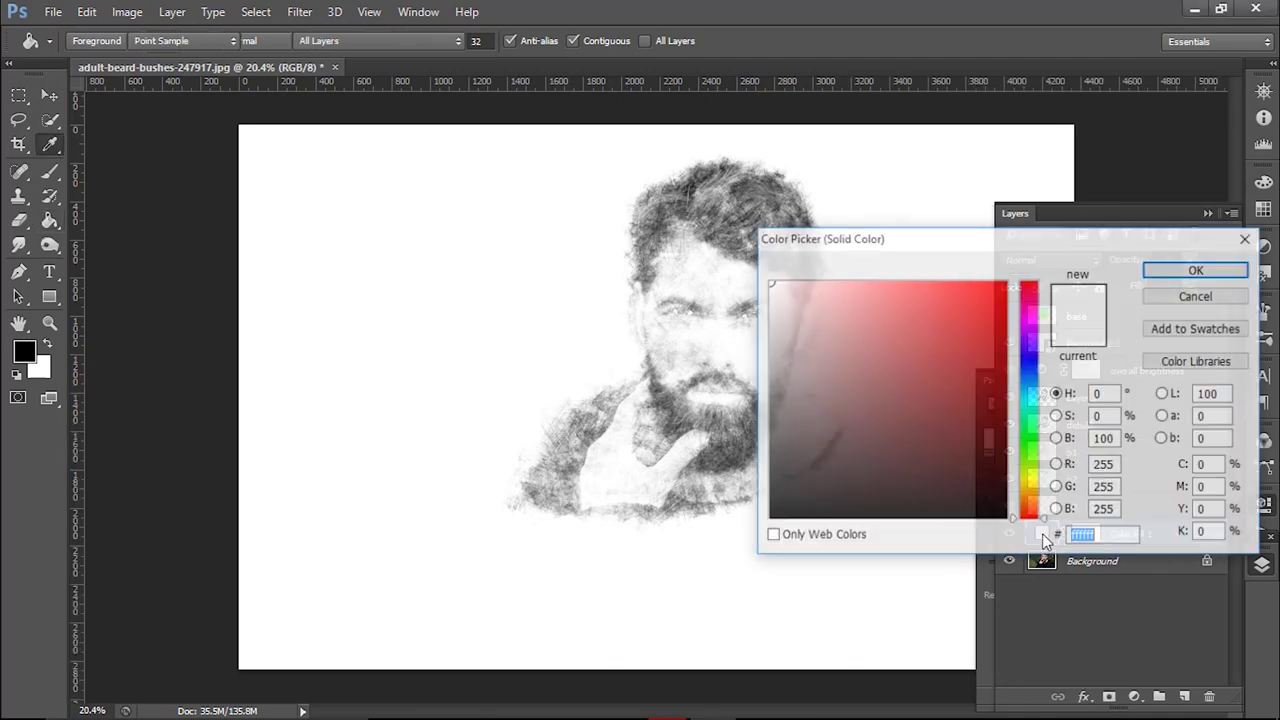
type("767676")
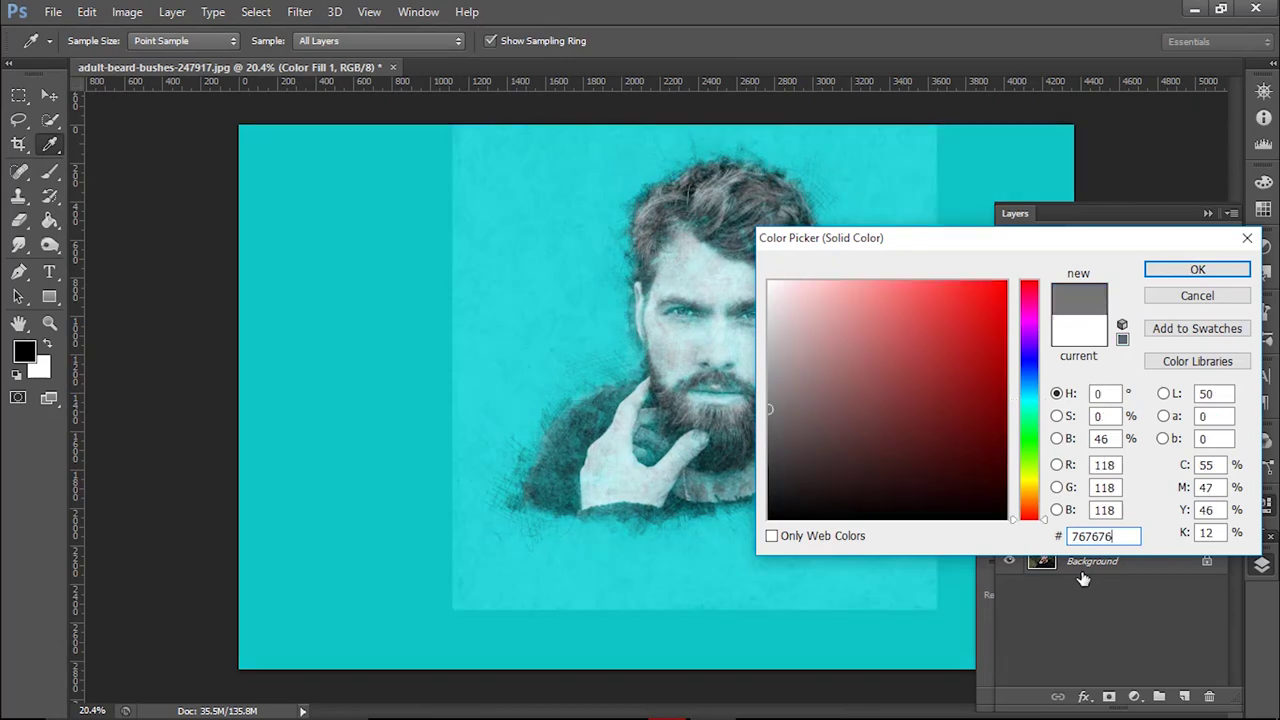
left_click(1197, 269)
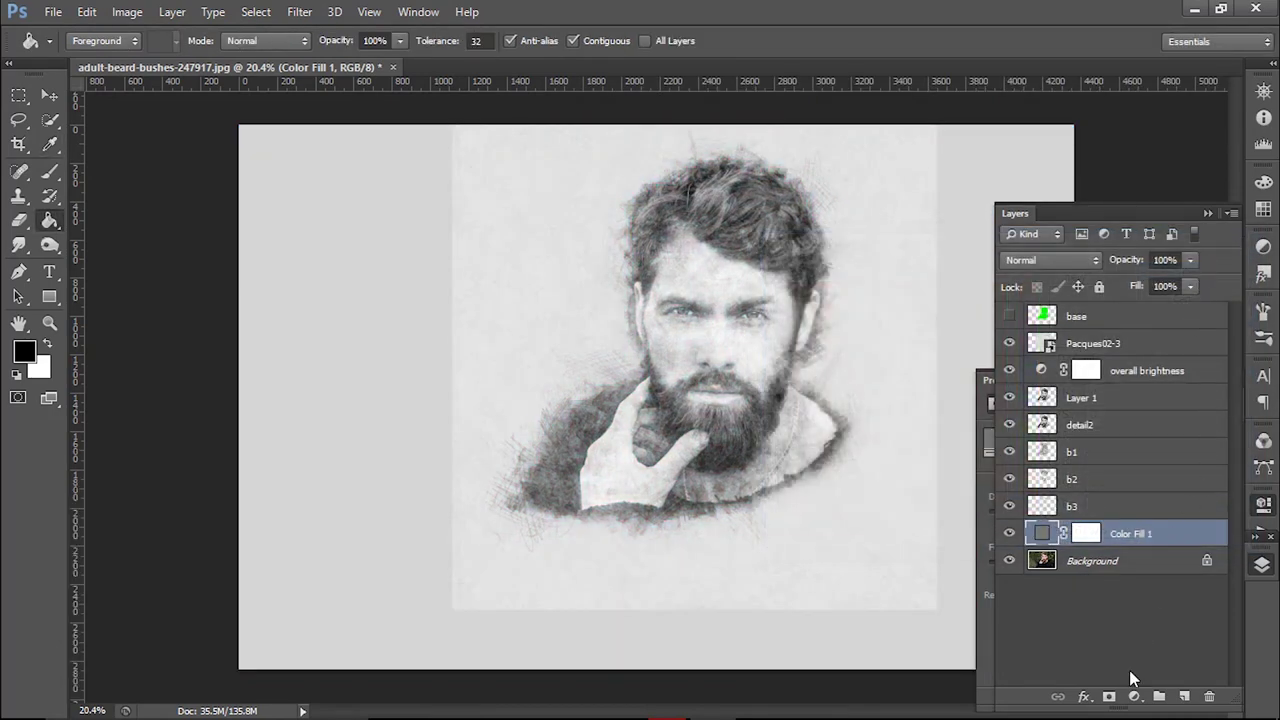
With overall brightness selected, hide Pacques02-3 and stamp all visible layers into Layer 2.
left_click(1185, 371)
key("x")
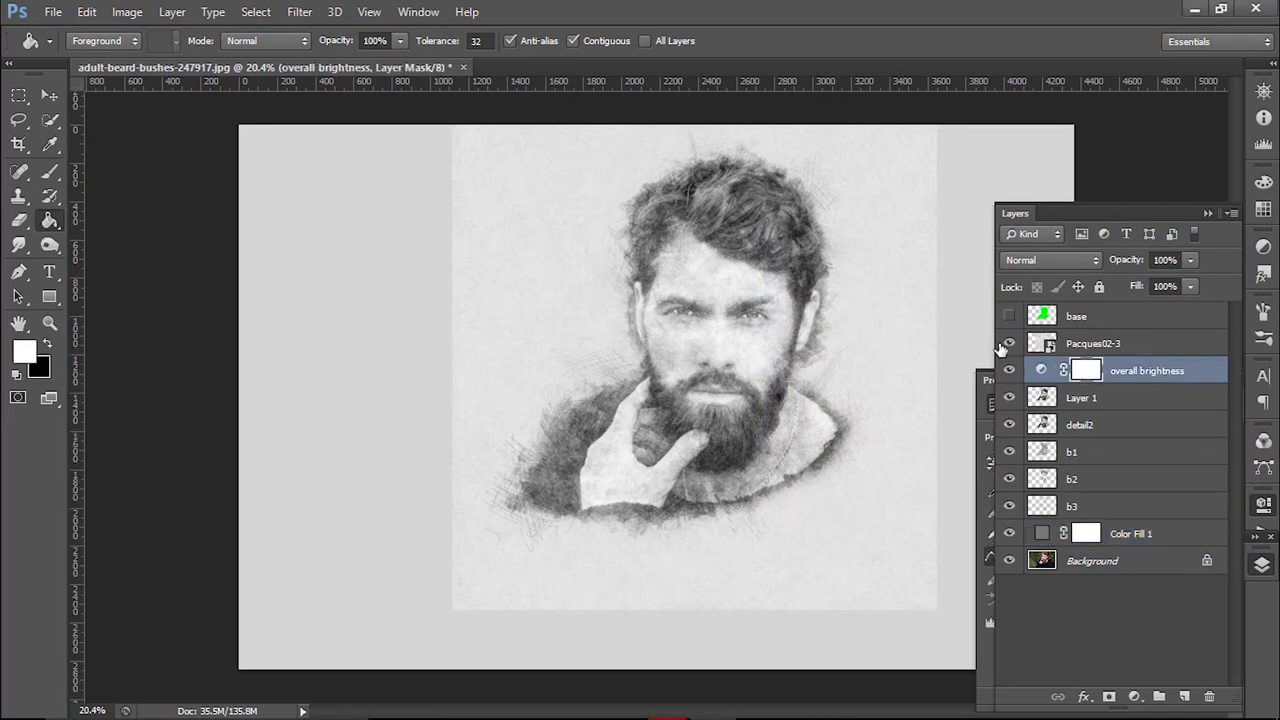
left_click(1009, 344)
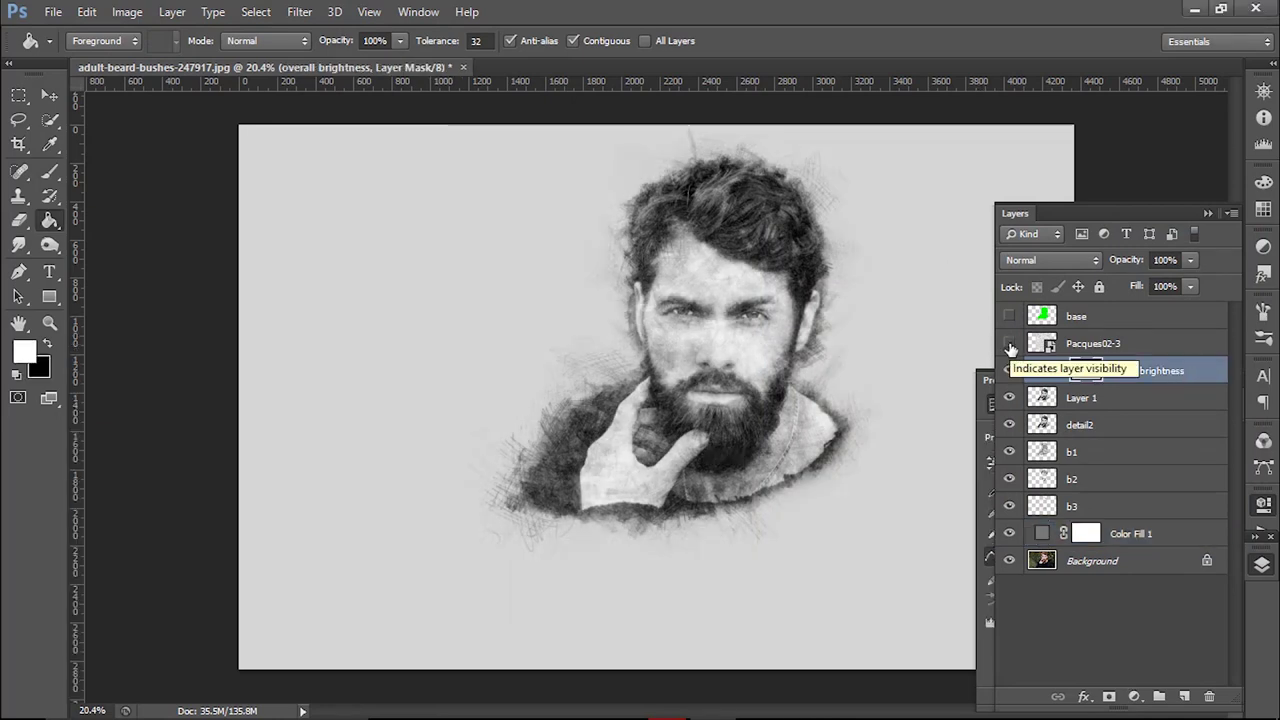
key("ctrl+alt+shift+e")
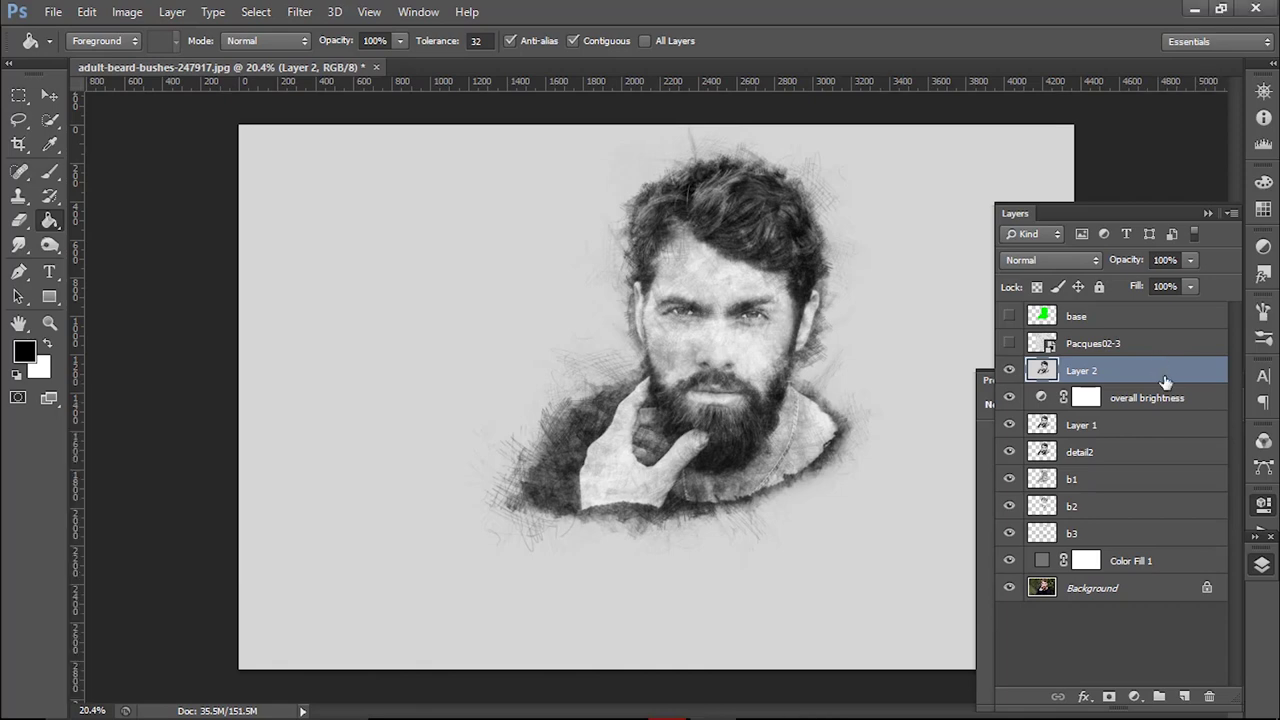
Apply Filter > Other > High Pass to Layer 2 with a 2-pixel radius.
left_click(299, 12)
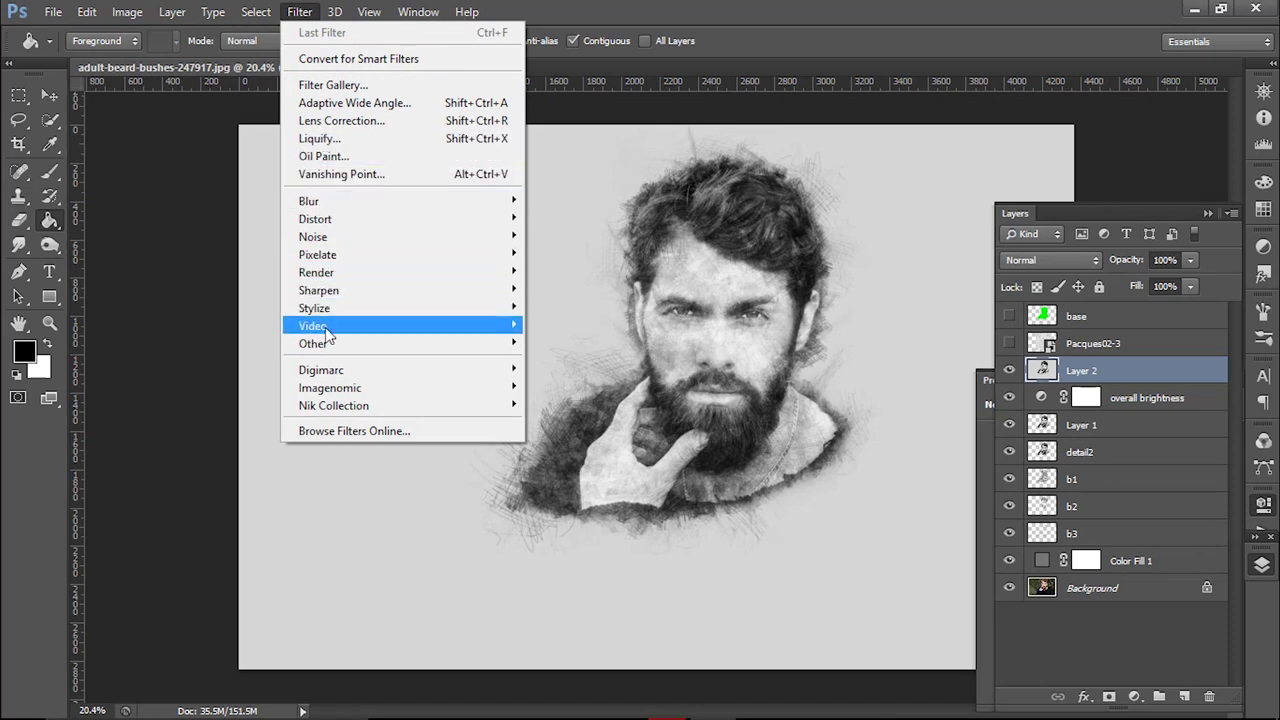
left_click(567, 361)
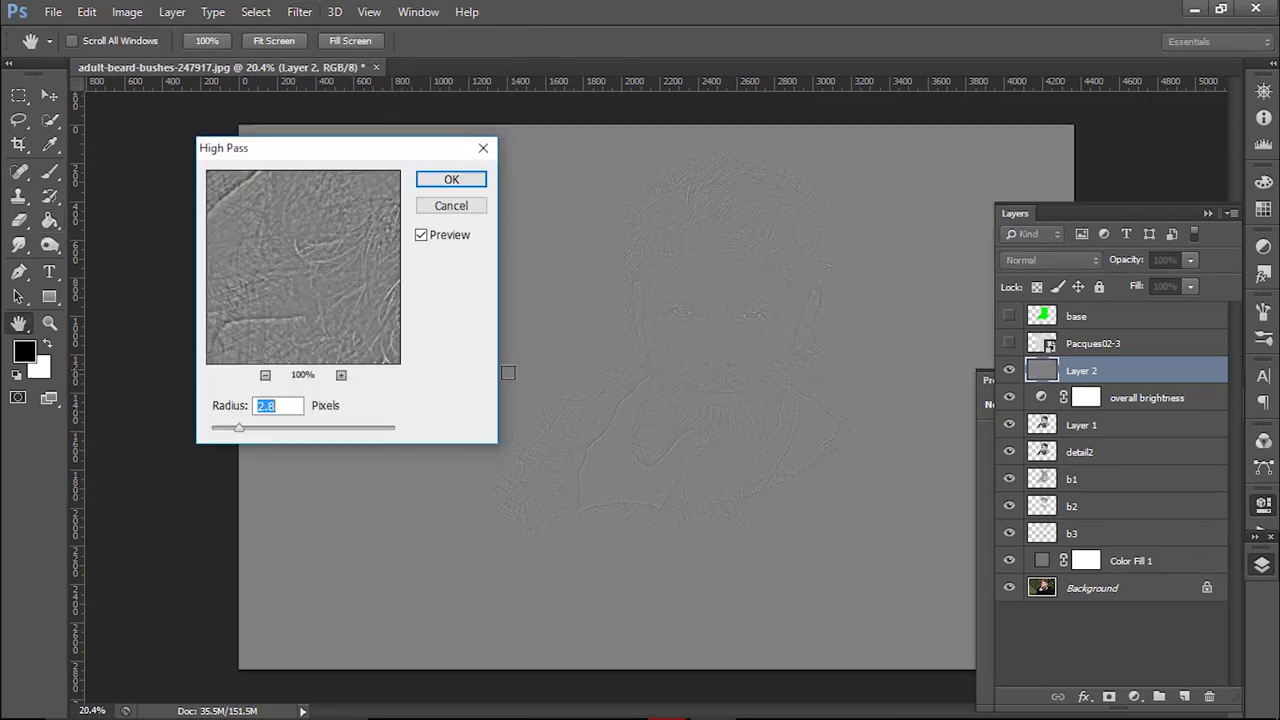
type("2")
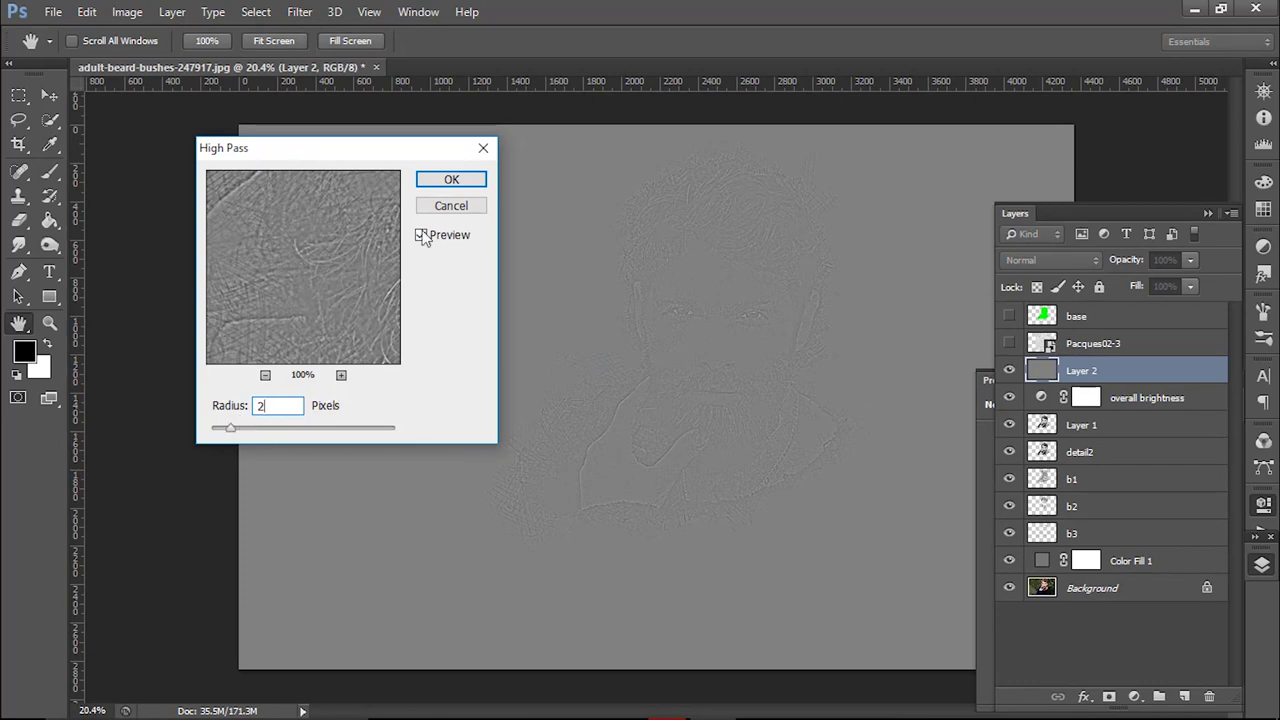
left_click(464, 182)
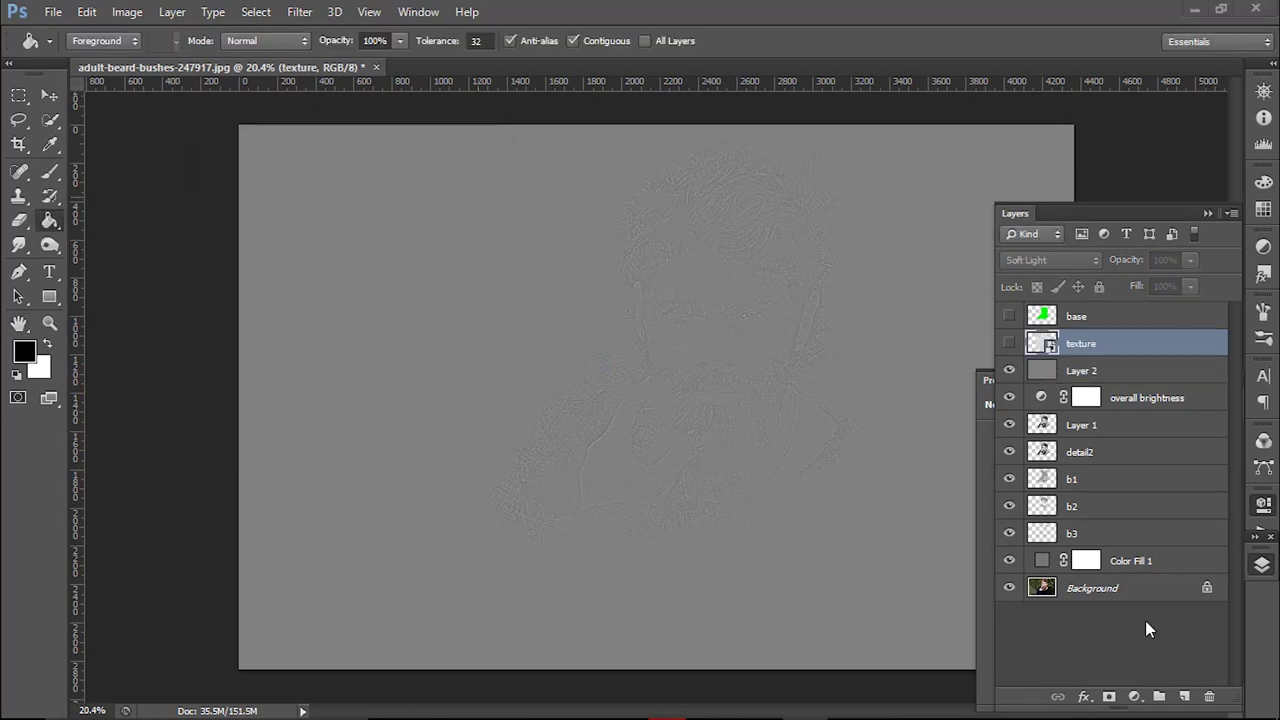
Show the texture layer again, set Layer 2 to Overlay, and begin renaming it.
left_click(1009, 343)
left_click(1068, 371)
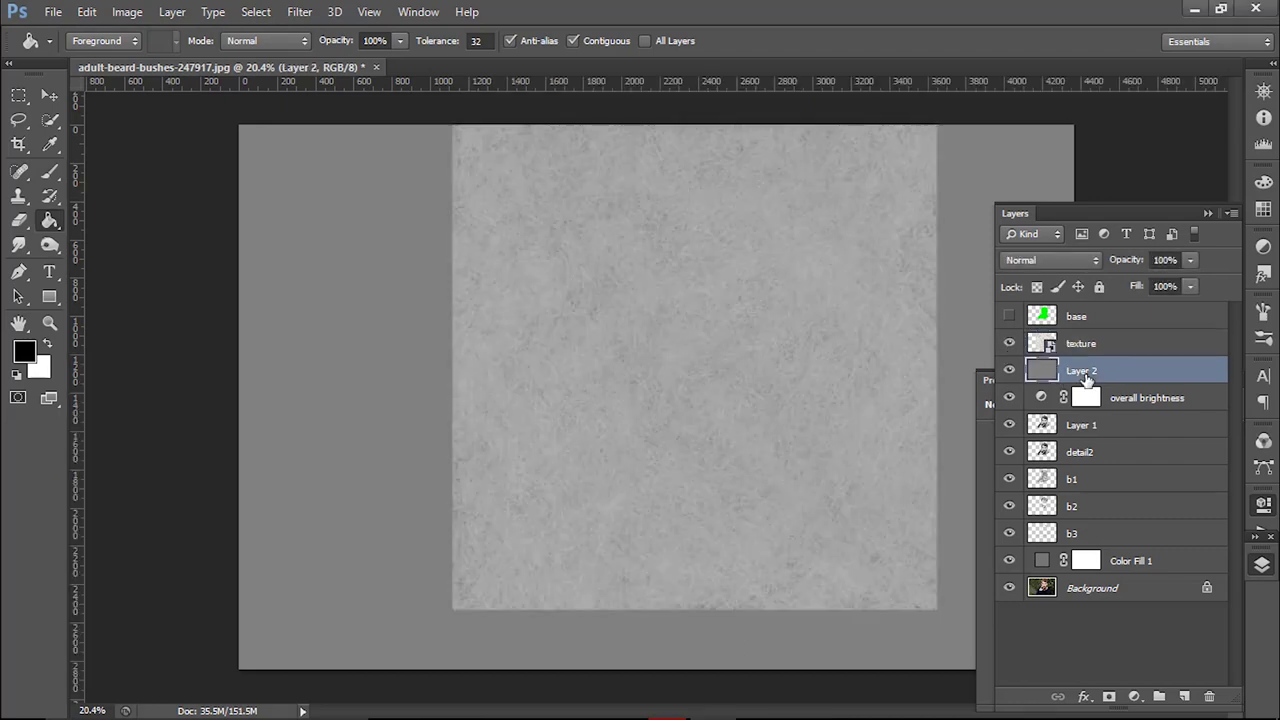
left_click(1077, 262)
left_click(1045, 237)
double_click(1083, 370)
type("O")
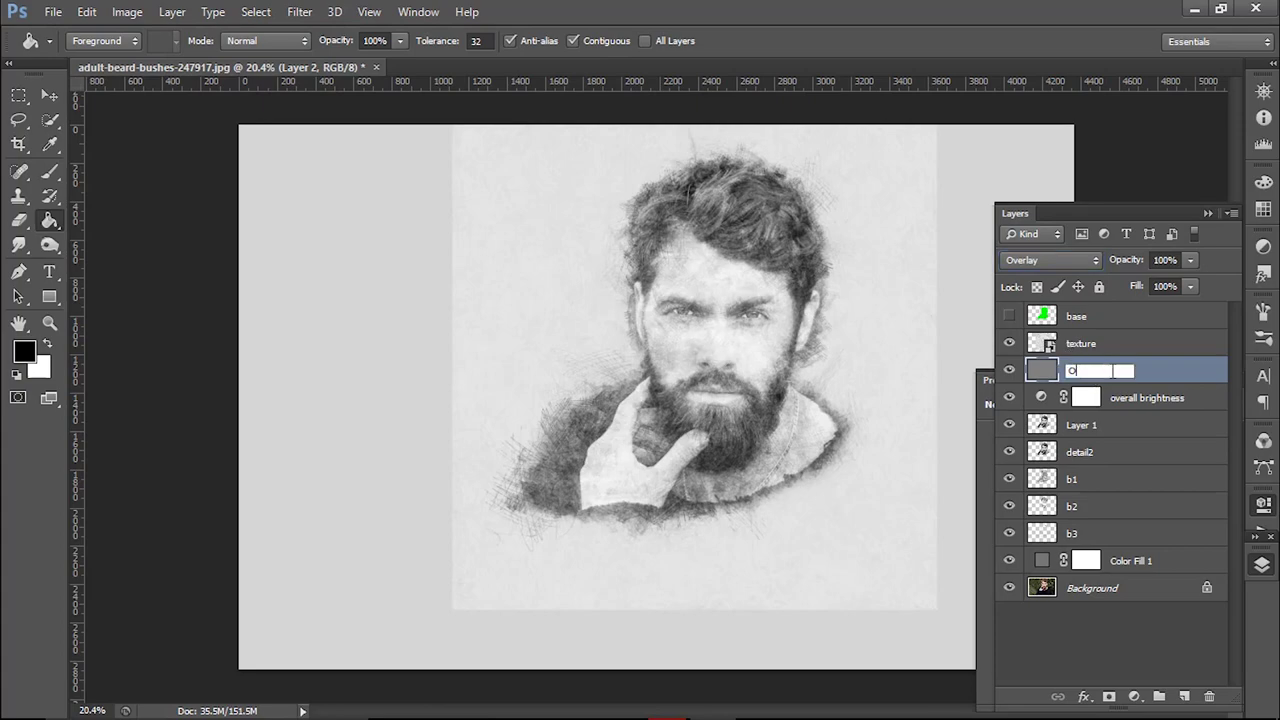